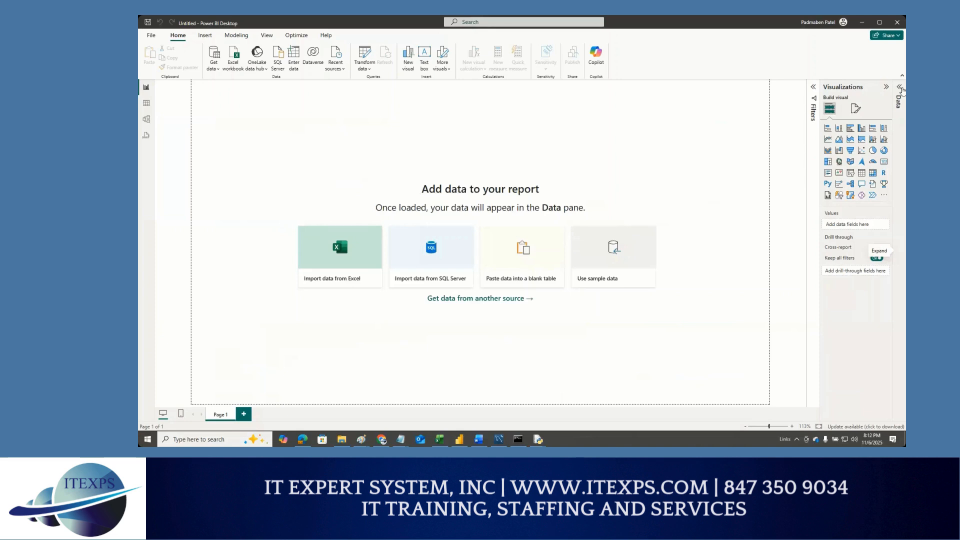
Load the dataset table from the Python source into the report
click(901, 87)
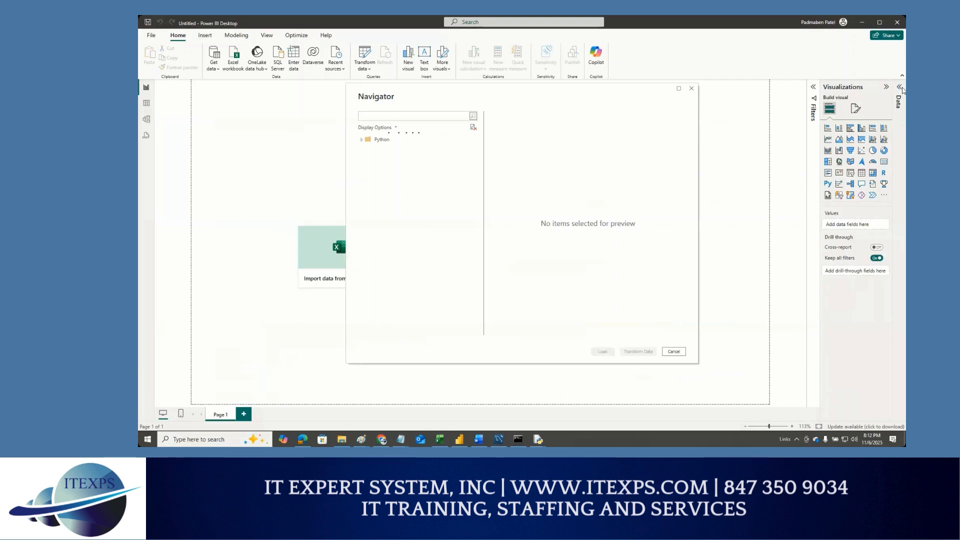
click(362, 141)
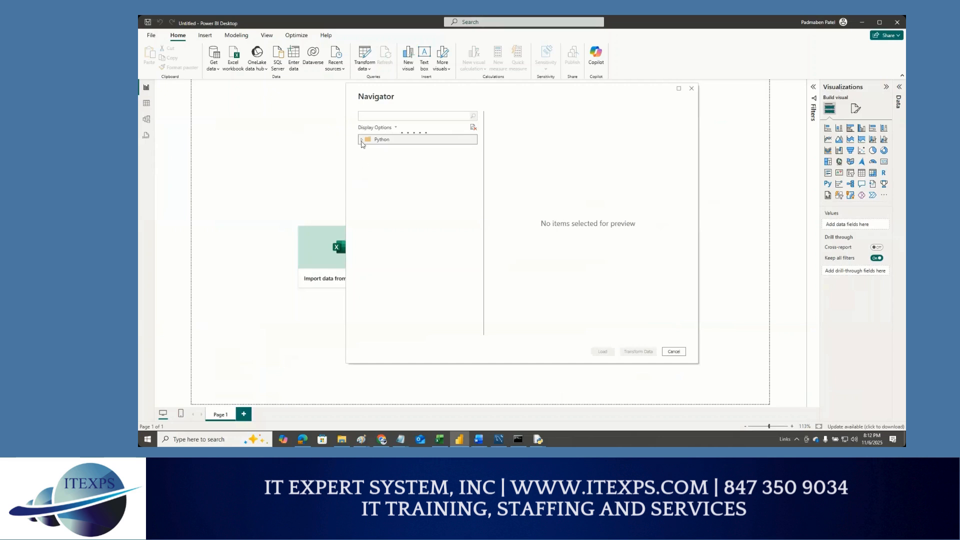
click(361, 141)
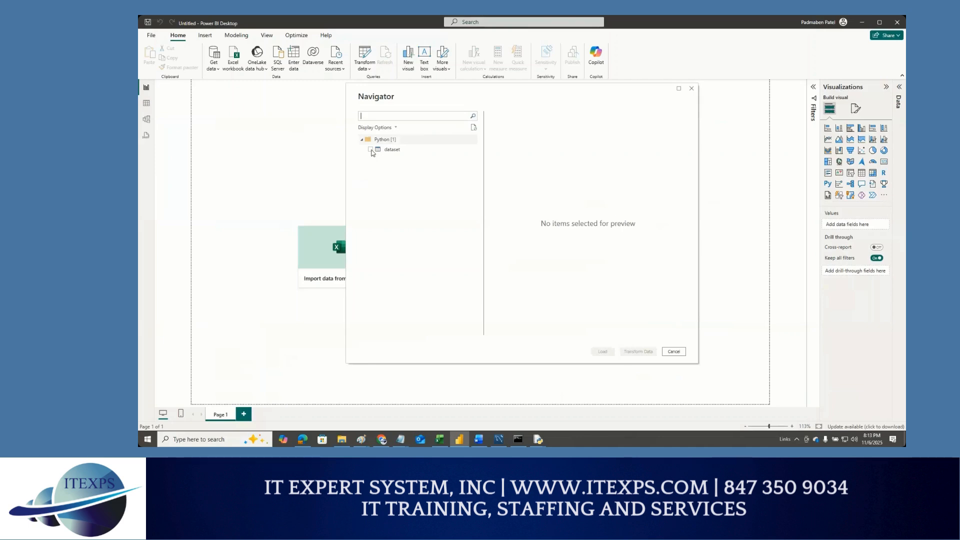
click(370, 149)
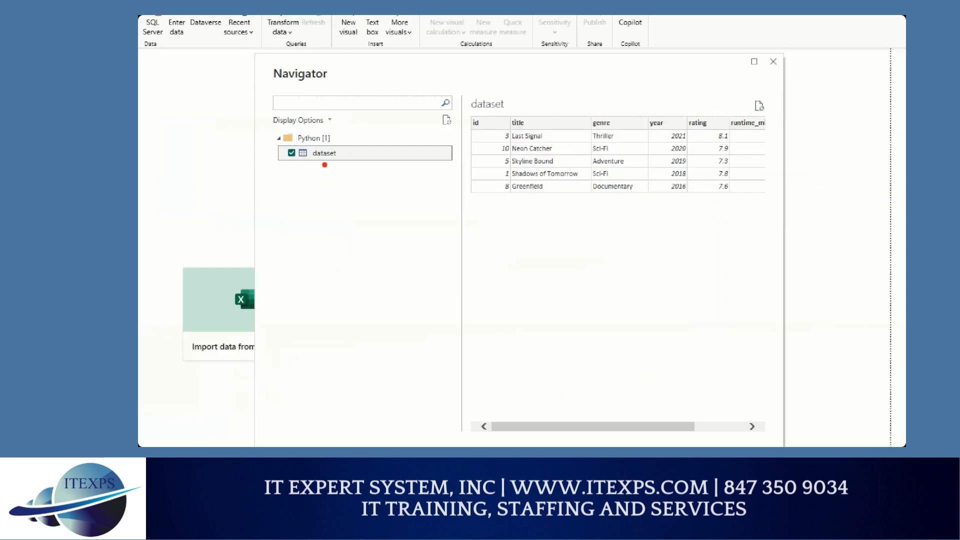
drag(319, 161, 380, 147)
mouse_move(488, 100)
mouse_down()
mouse_move(469, 116)
mouse_move(484, 212)
mouse_up()
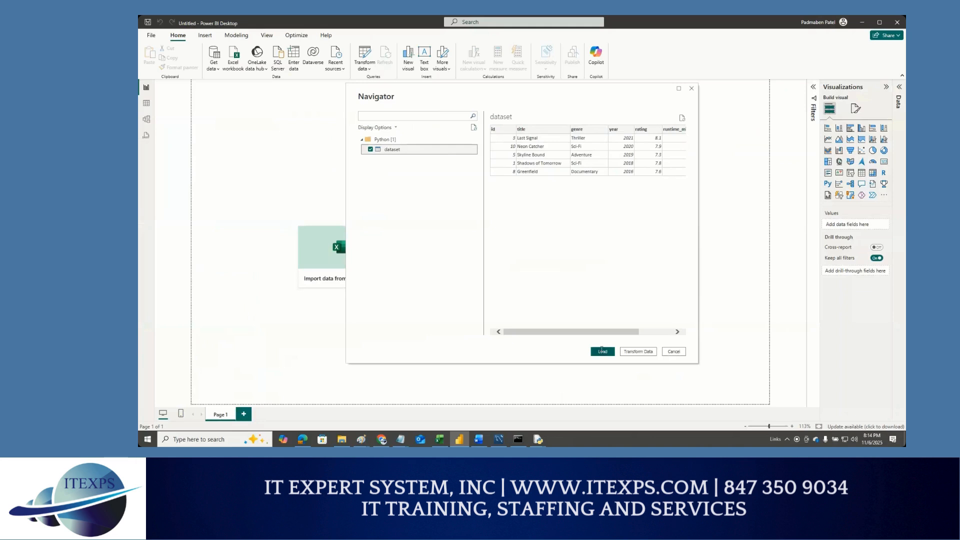
click(601, 350)
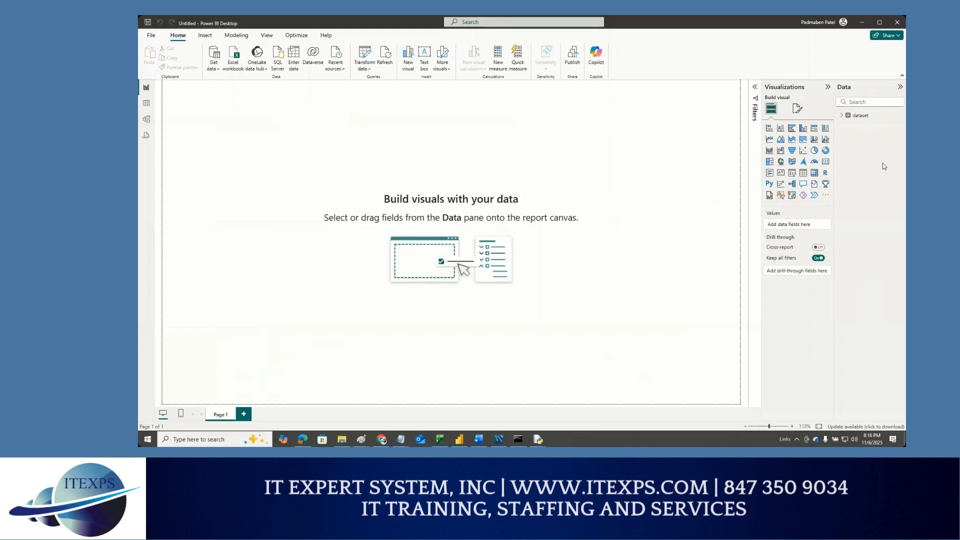
Create a clustered column chart of the sum of rating by genre from the dataset table and enlarge it
click(841, 115)
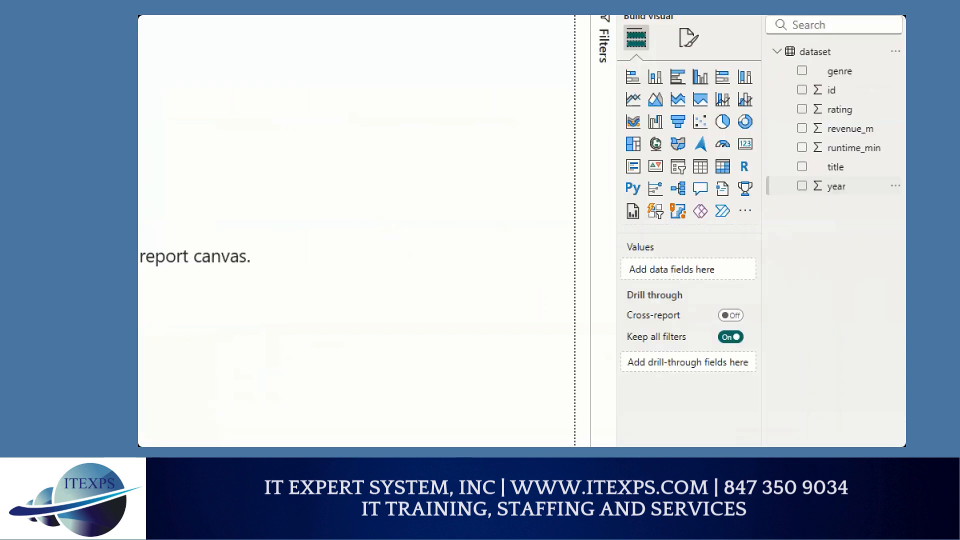
drag(842, 35, 850, 35)
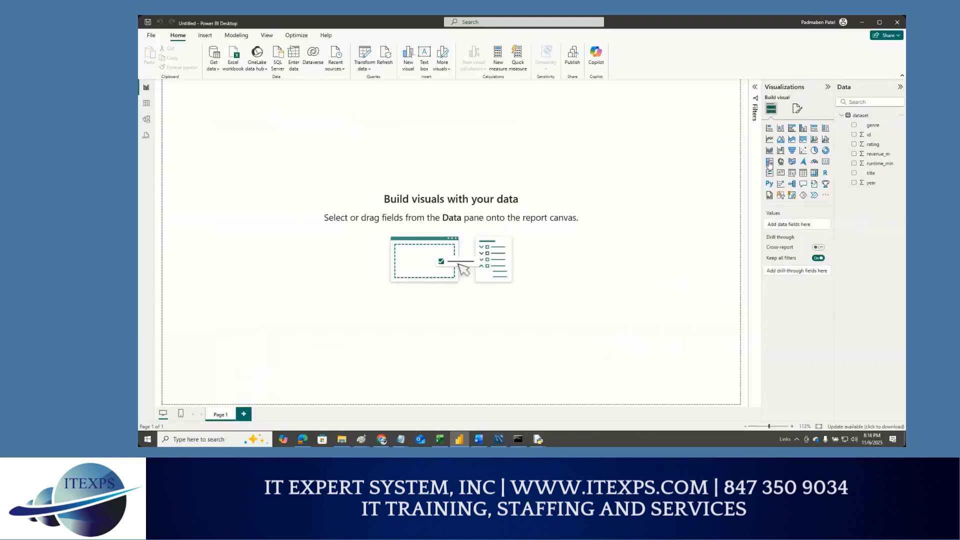
click(802, 129)
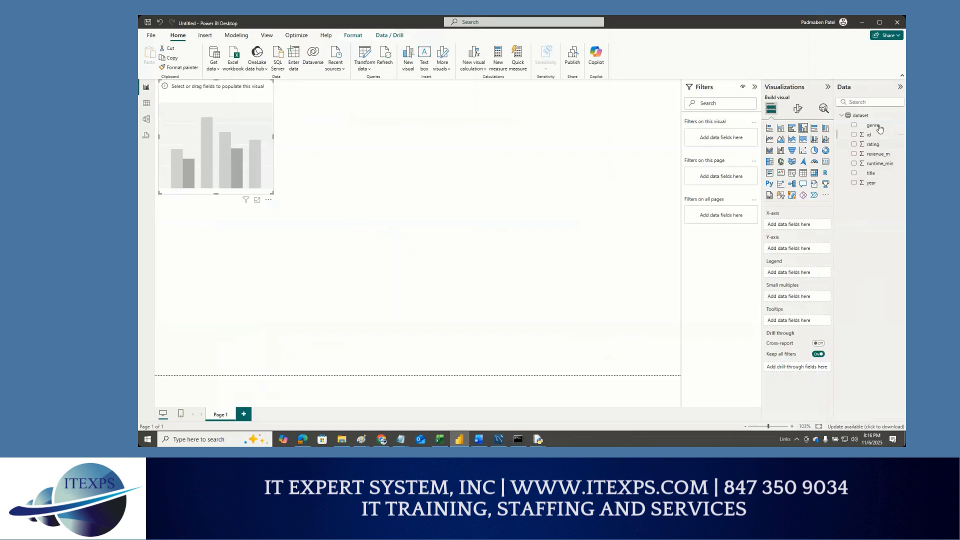
drag(874, 128, 226, 129)
drag(818, 155, 870, 149)
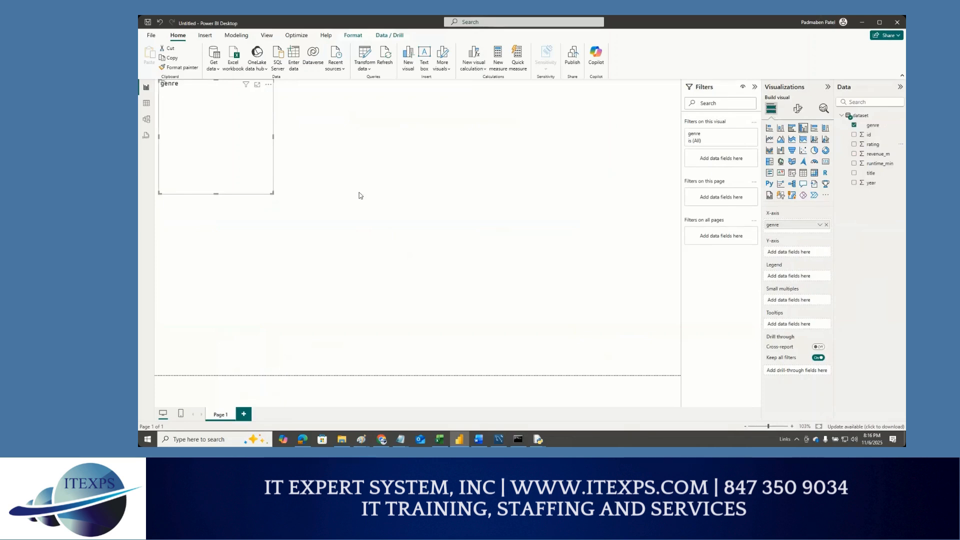
drag(873, 144, 259, 181)
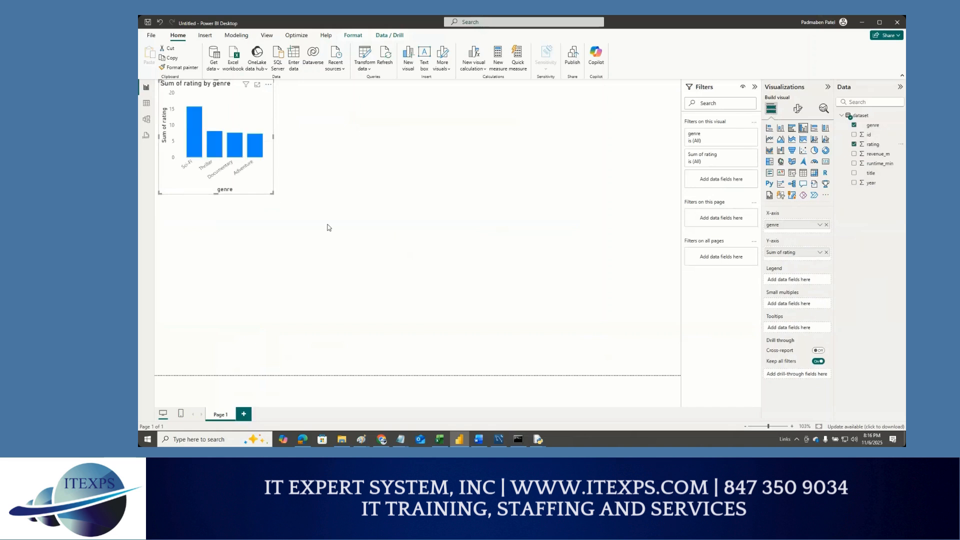
drag(329, 227, 335, 235)
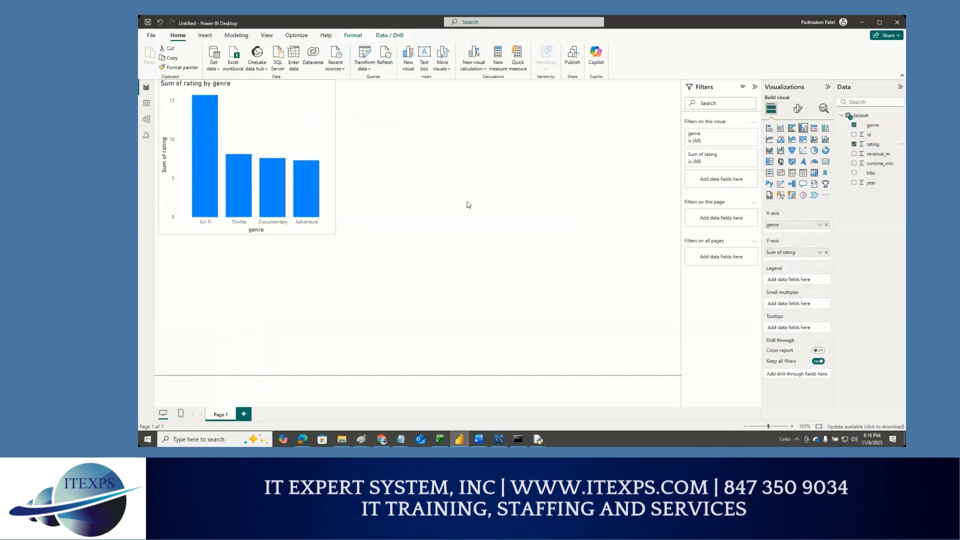
Add a pie chart of the sum of revenue_m by genre and place it beside the column chart
click(462, 186)
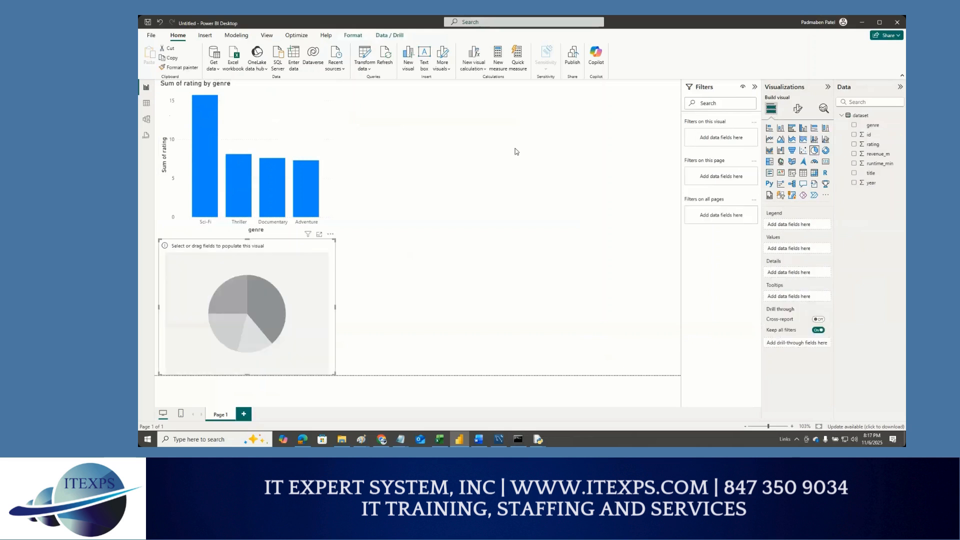
drag(313, 292, 539, 160)
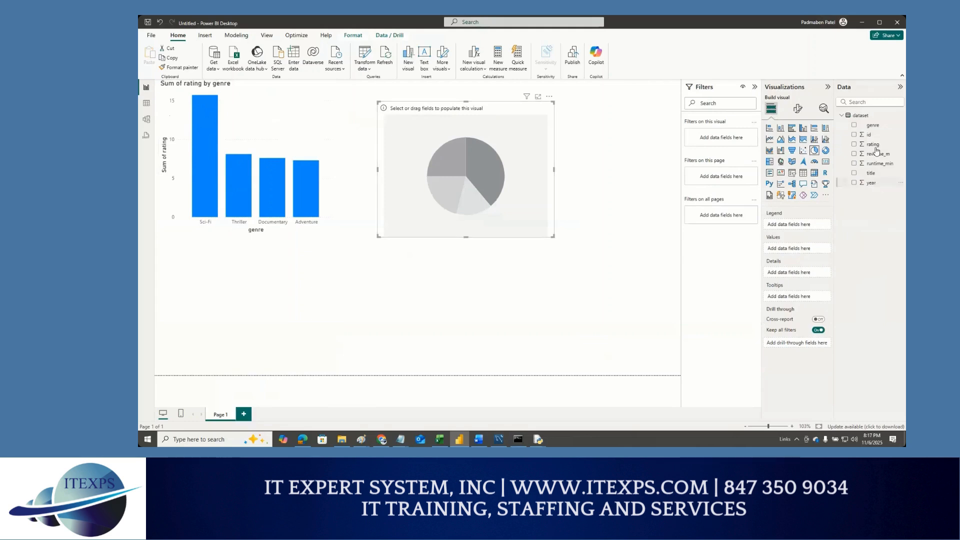
drag(874, 135, 863, 174)
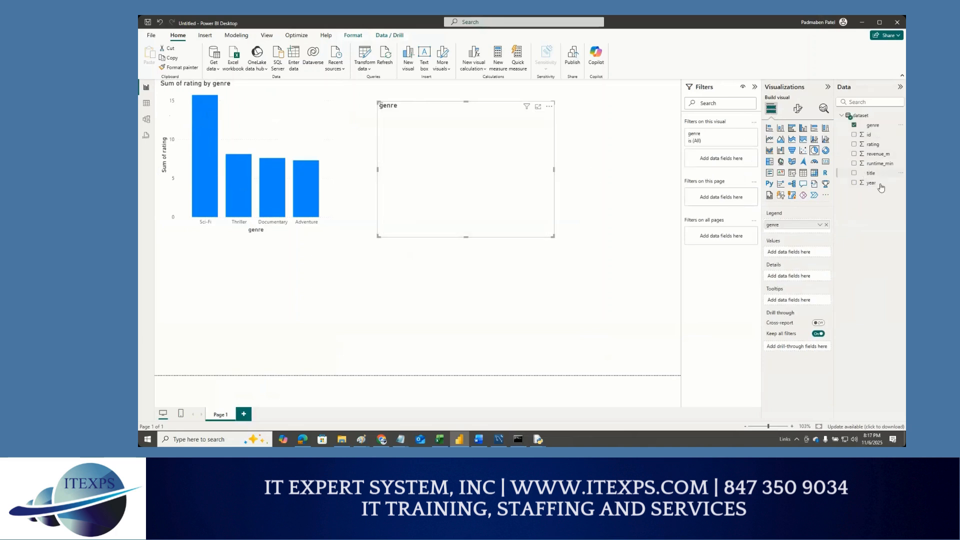
drag(873, 173, 479, 180)
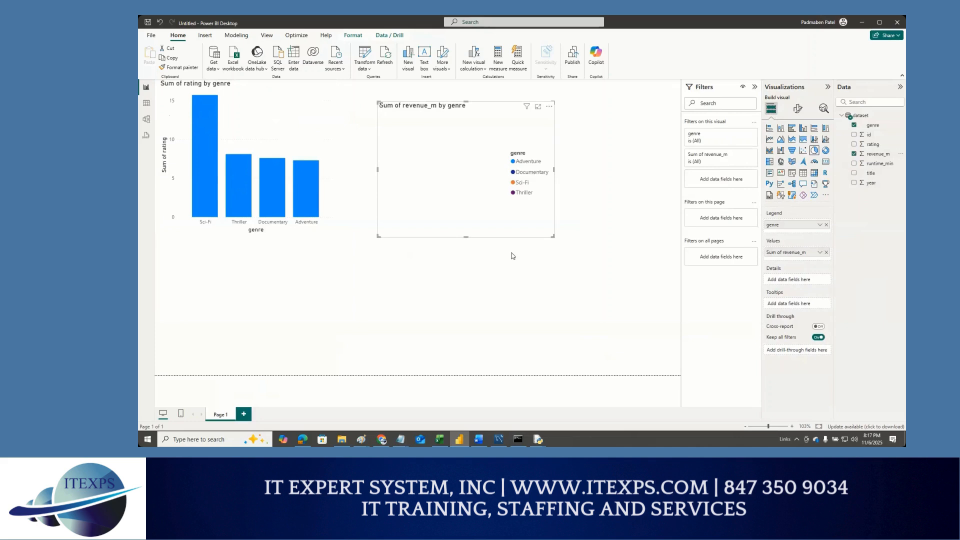
drag(499, 219, 517, 221)
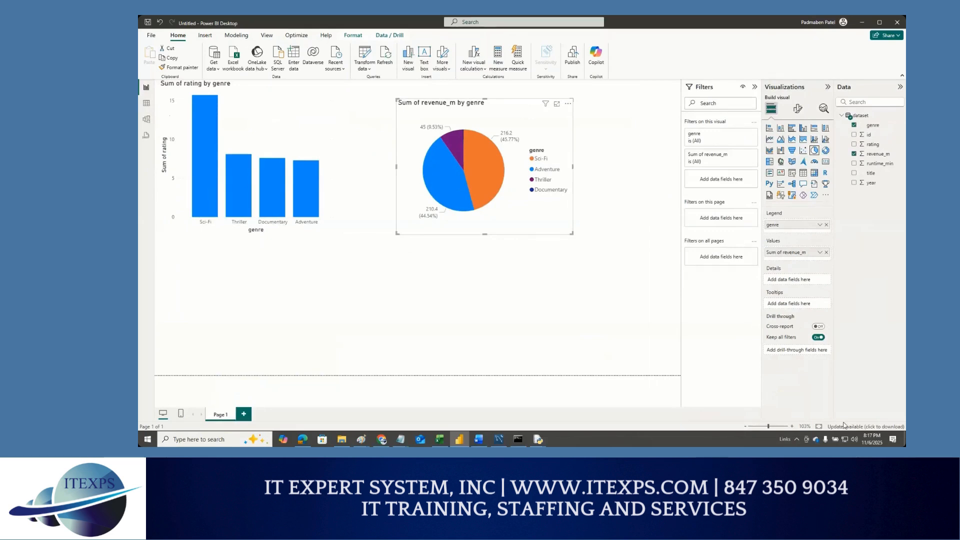
click(797, 439)
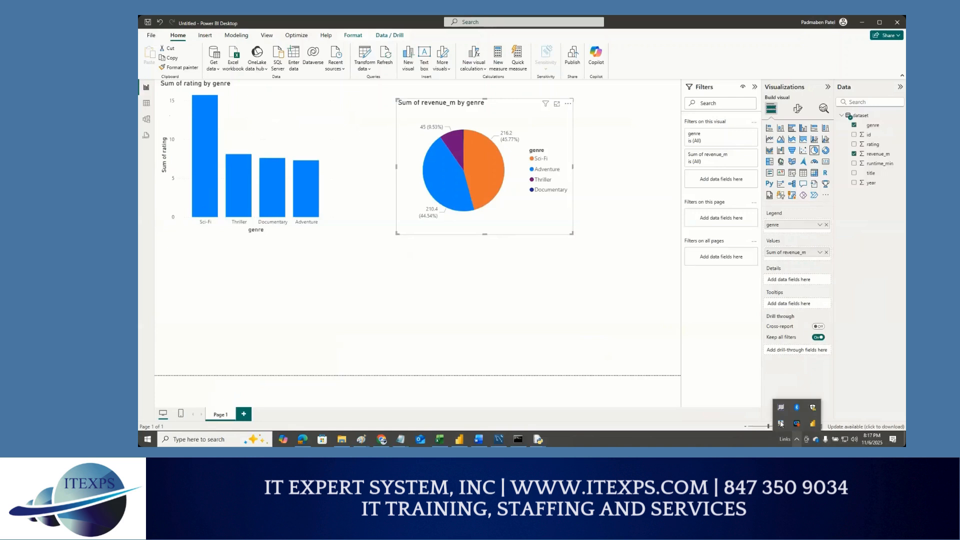
right_click(780, 424)
click(797, 380)
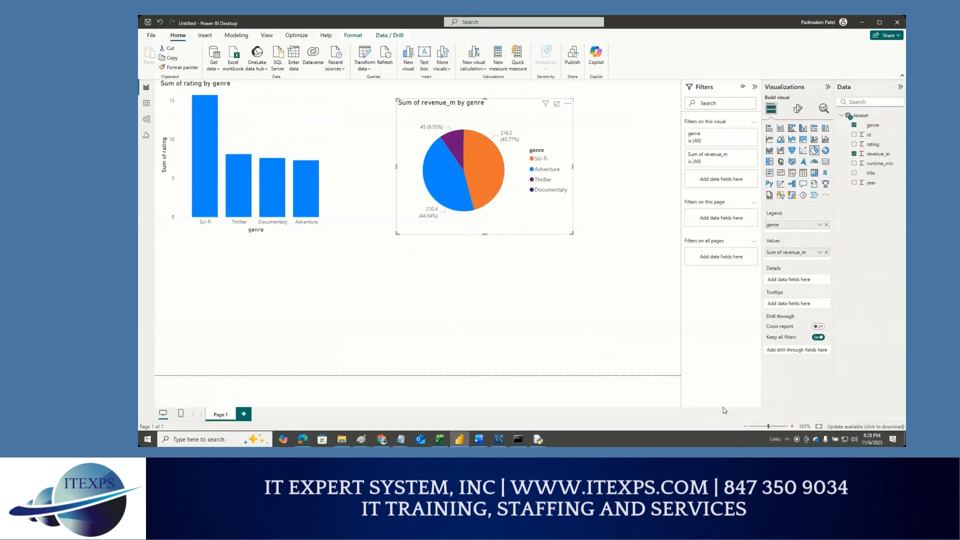
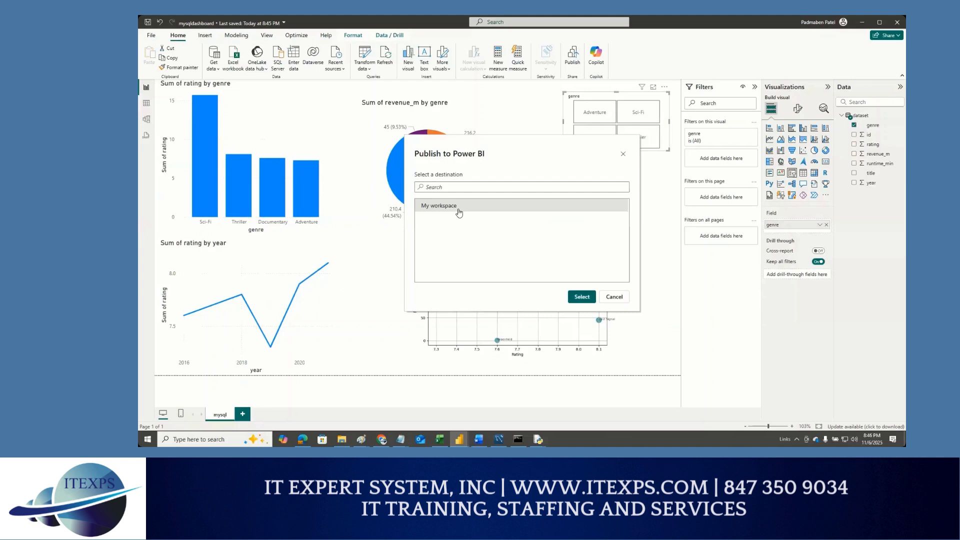
Publish the mysqldashboard report to My workspace
click(581, 297)
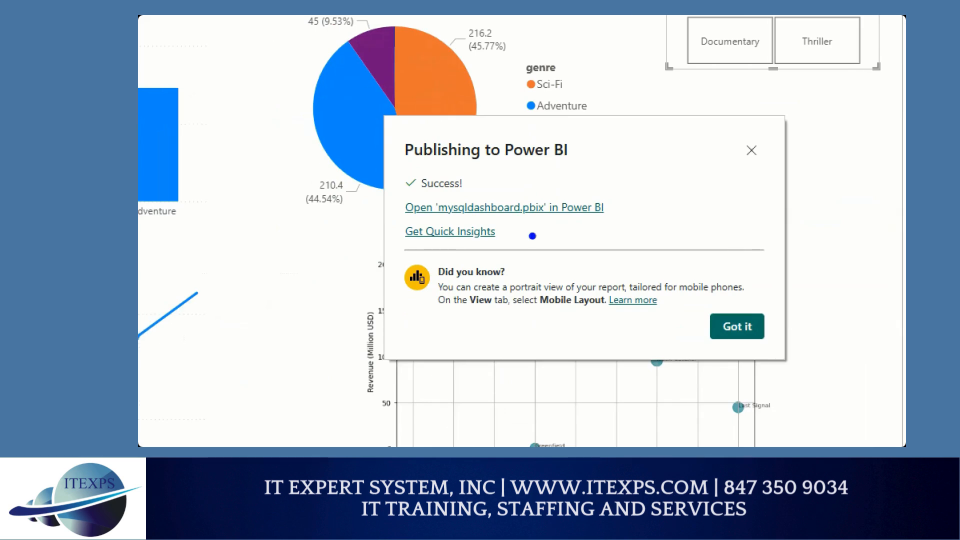
drag(532, 236, 553, 247)
drag(547, 214, 560, 231)
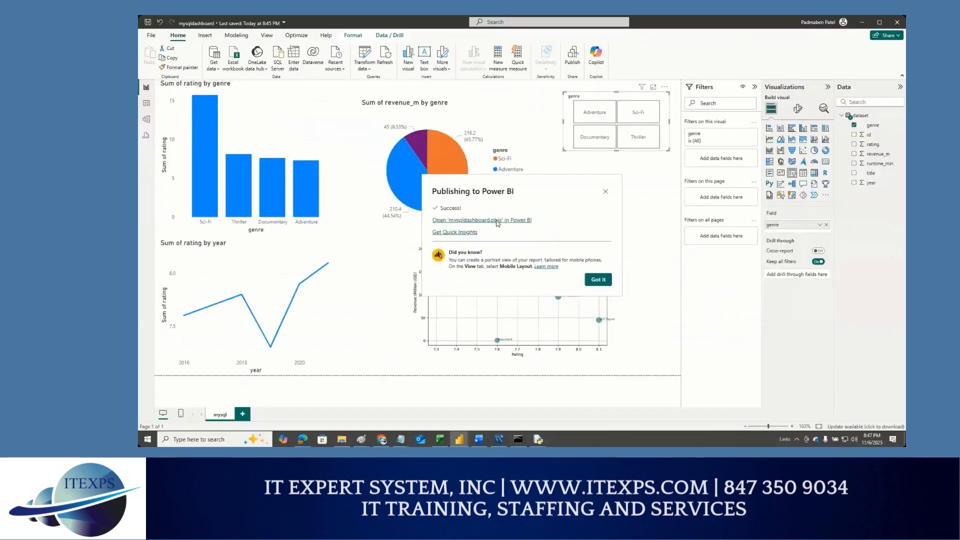
Open the published mysqldashboard report in the Power BI web service, then acknowledge and dismiss the Fabric trial expiry notice
click(497, 220)
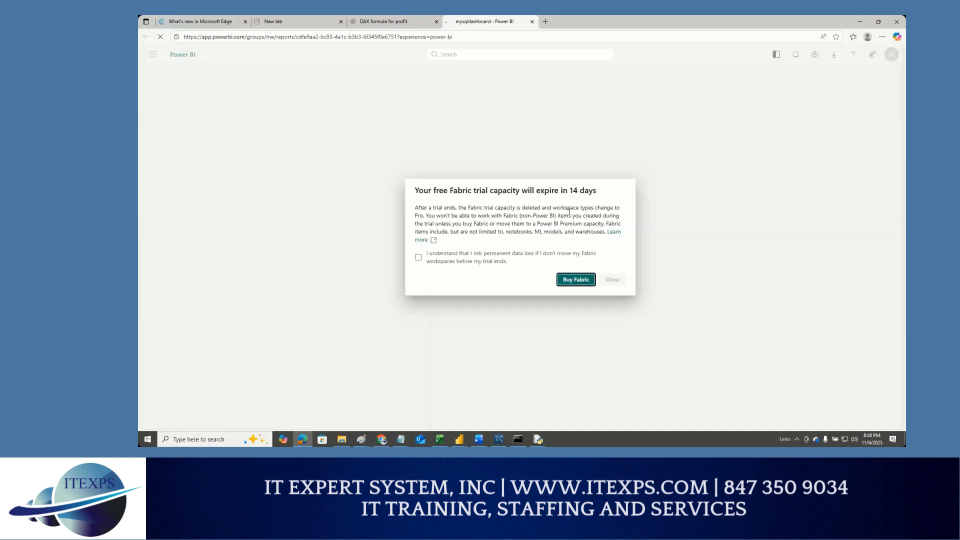
click(418, 258)
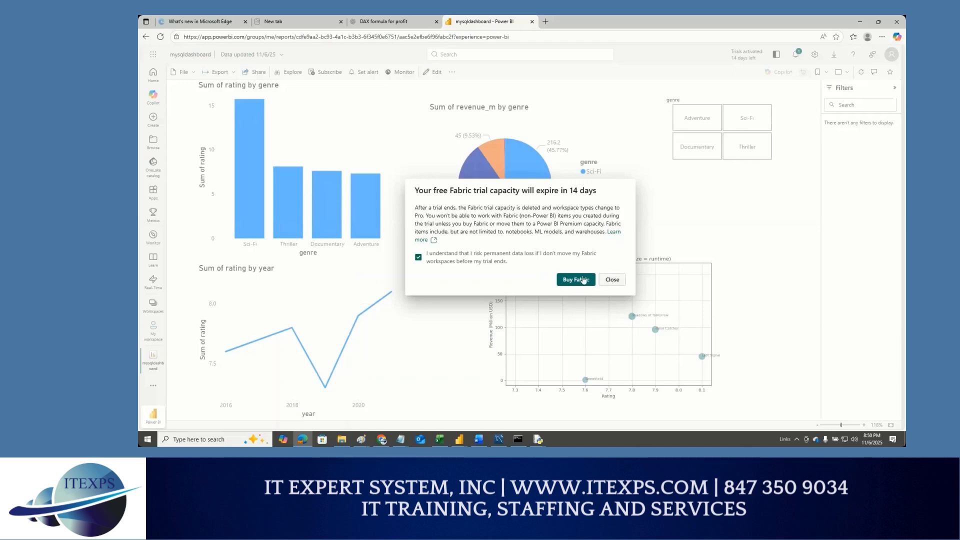
click(614, 280)
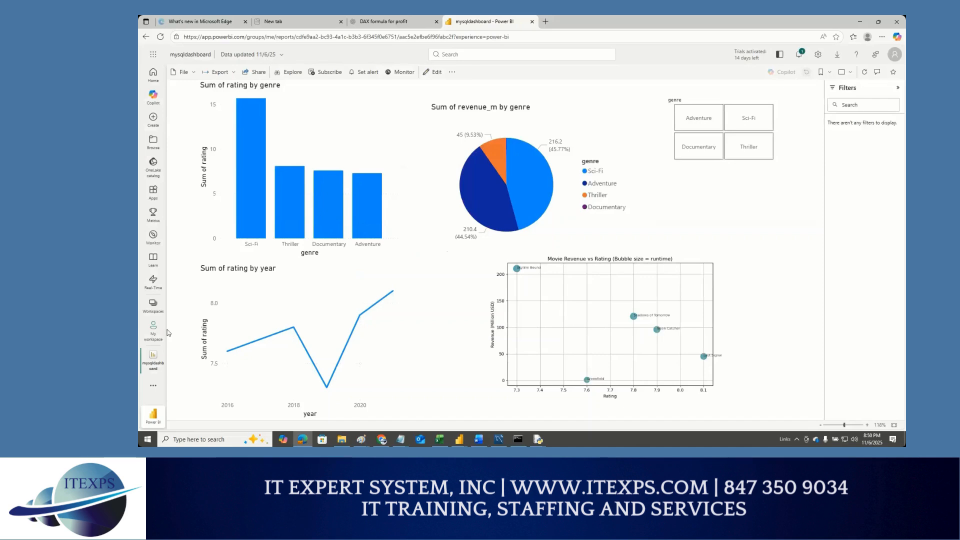
Go to My workspace and sort its items by refresh date, newest first
key(ctrl+1)
mouse_move(171, 294)
mouse_down()
mouse_move(146, 312)
mouse_move(163, 359)
mouse_move(147, 310)
mouse_move(198, 338)
mouse_up()
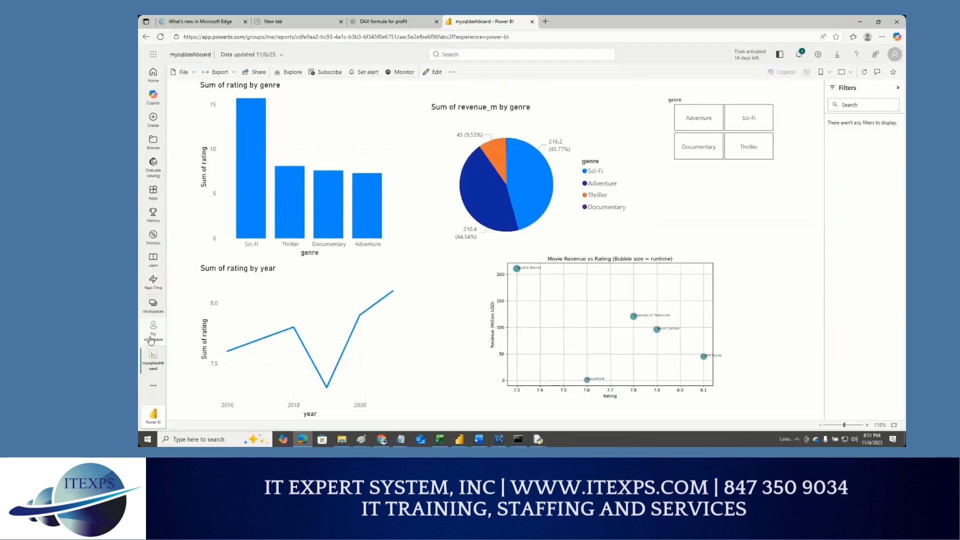
click(150, 340)
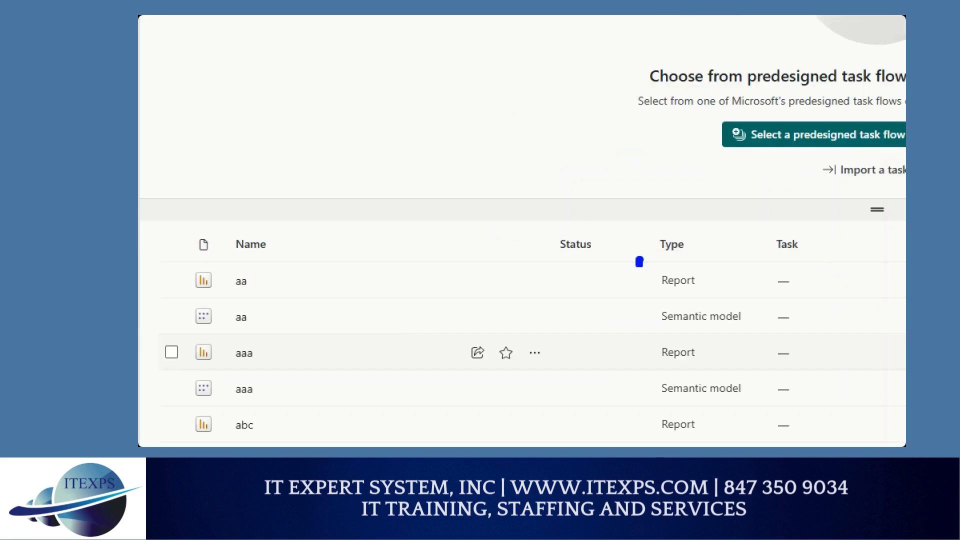
drag(639, 274, 670, 265)
mouse_move(633, 301)
mouse_down()
mouse_move(632, 327)
mouse_move(602, 331)
mouse_up()
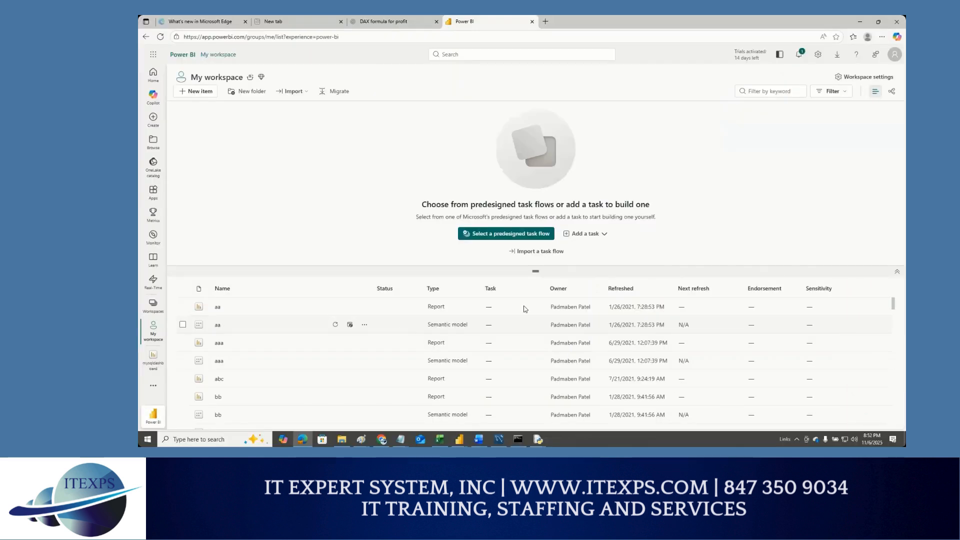
click(620, 288)
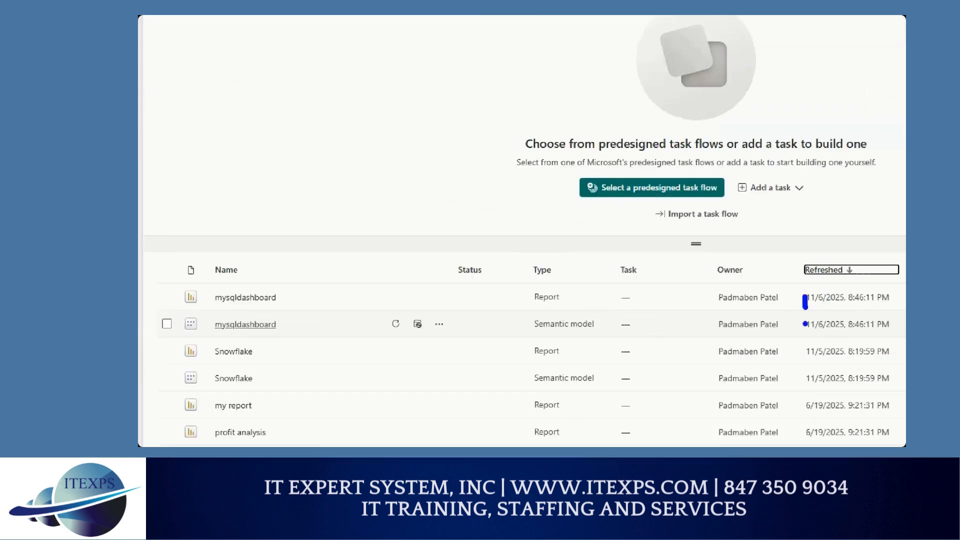
drag(806, 324, 806, 335)
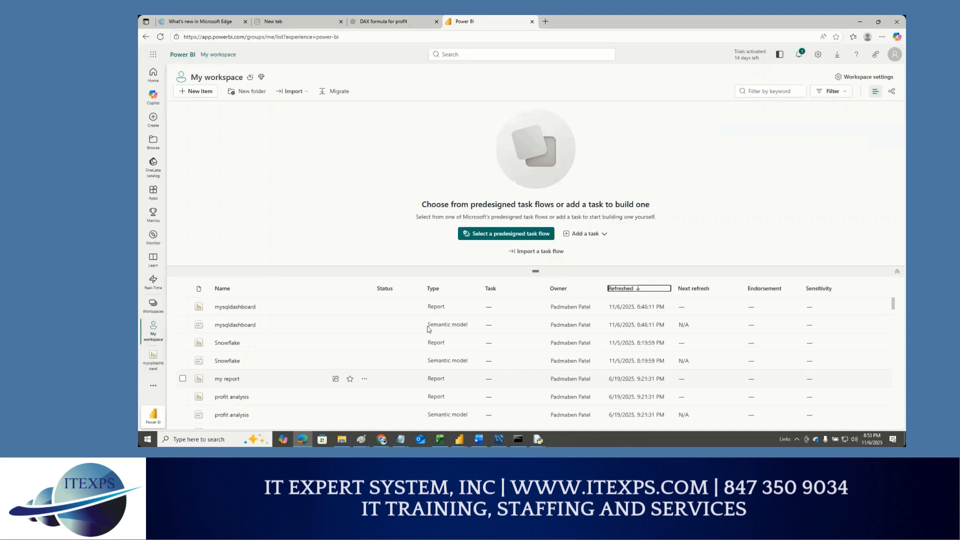
Request quick insights for the mysqldashboard semantic model
mouse_move(364, 328)
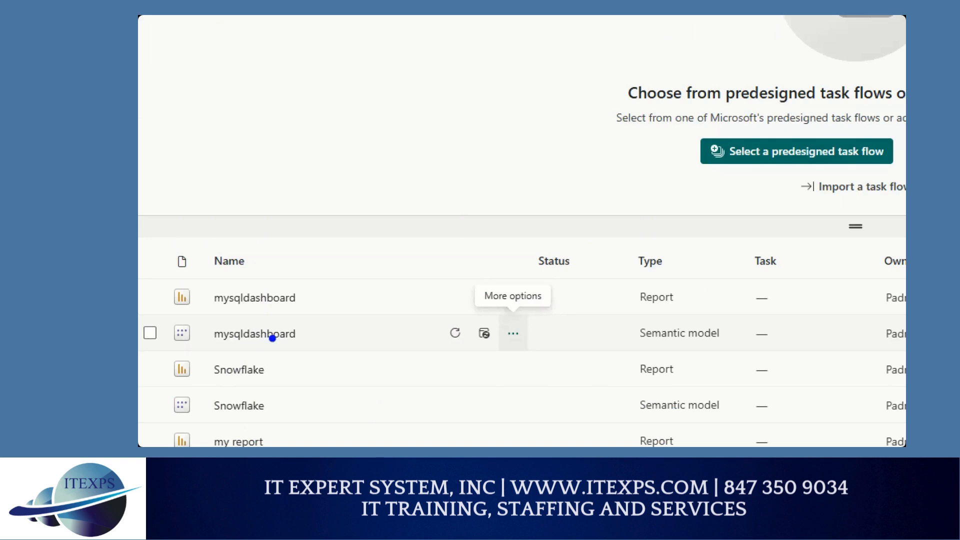
drag(273, 338, 654, 332)
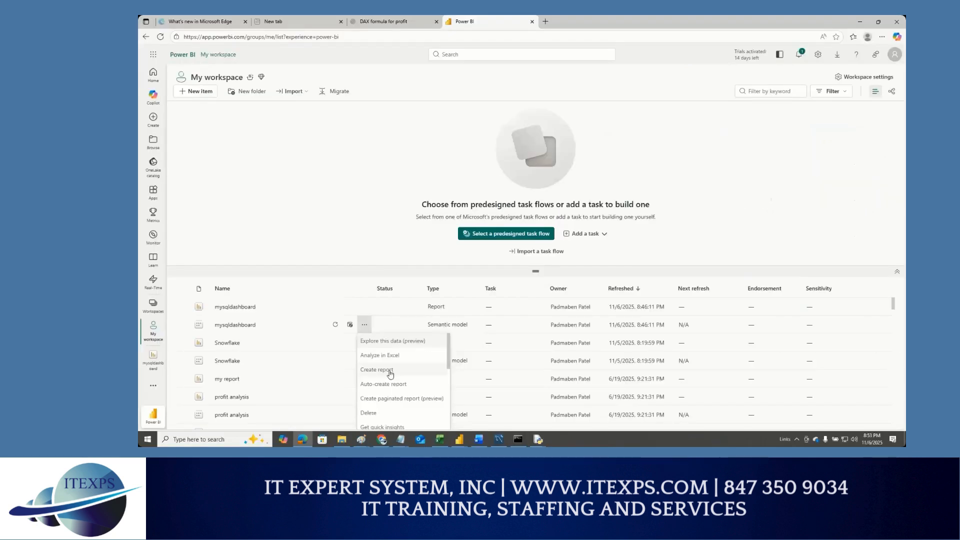
scroll(382, 385, down, 1)
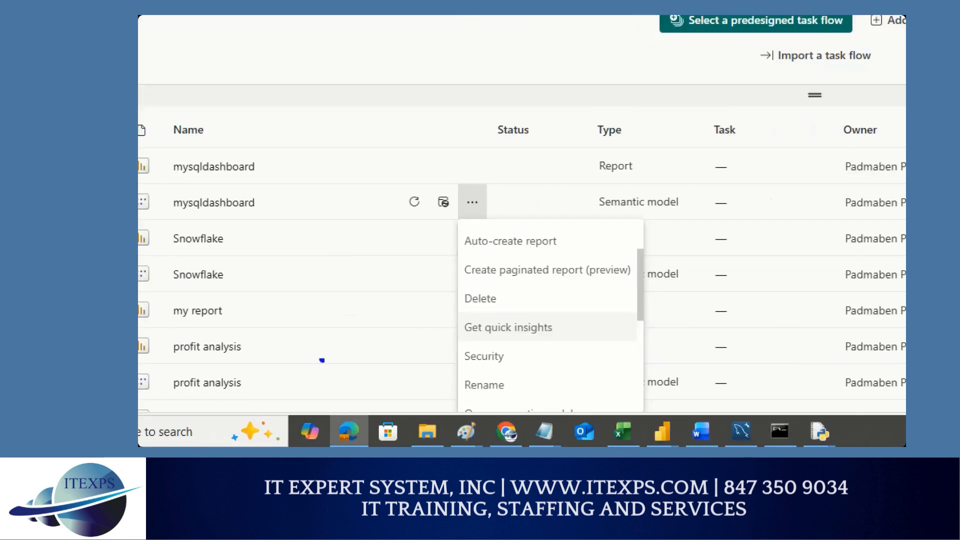
mouse_move(285, 230)
mouse_down()
mouse_move(411, 214)
mouse_move(459, 328)
mouse_move(454, 339)
mouse_up()
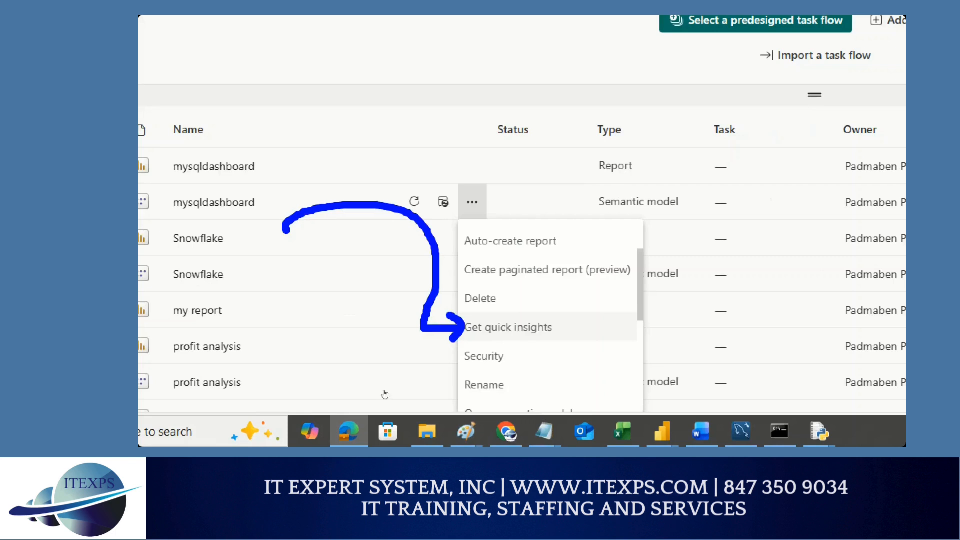
click(514, 338)
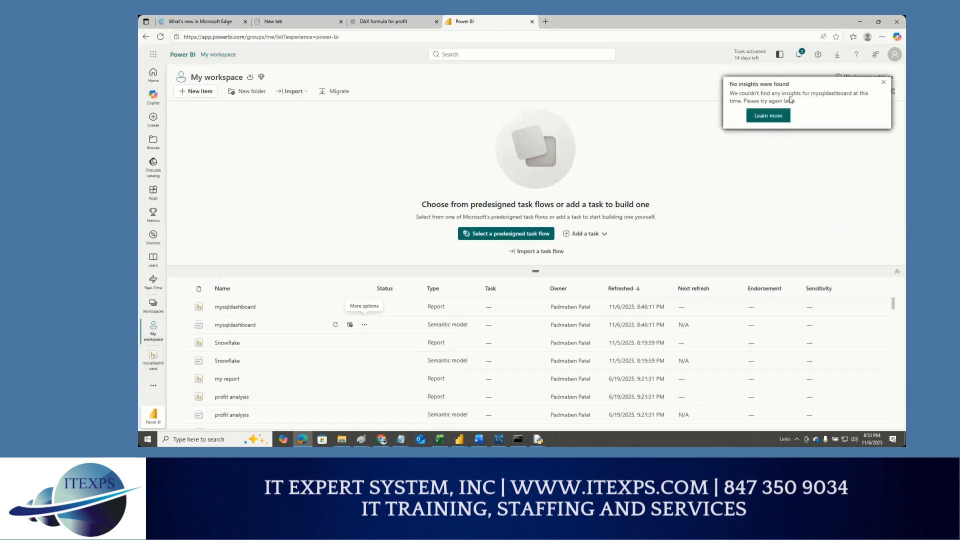
Auto-create a report from the mysqldashboard semantic model in My workspace
click(364, 327)
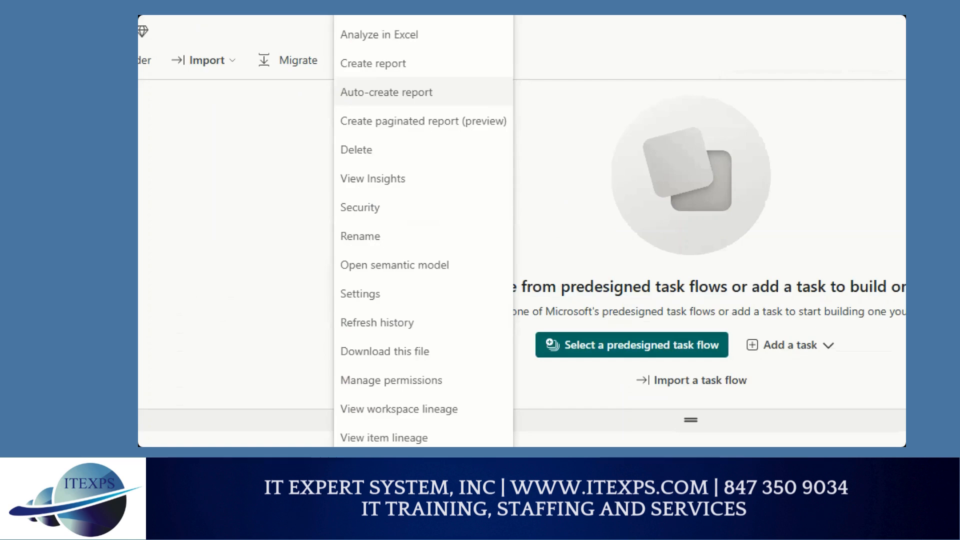
drag(327, 218, 361, 352)
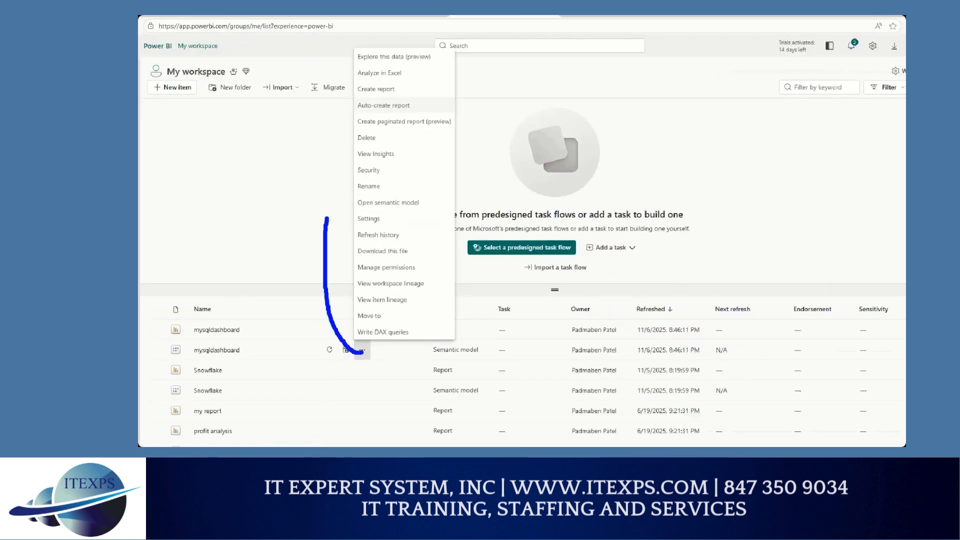
drag(326, 217, 352, 164)
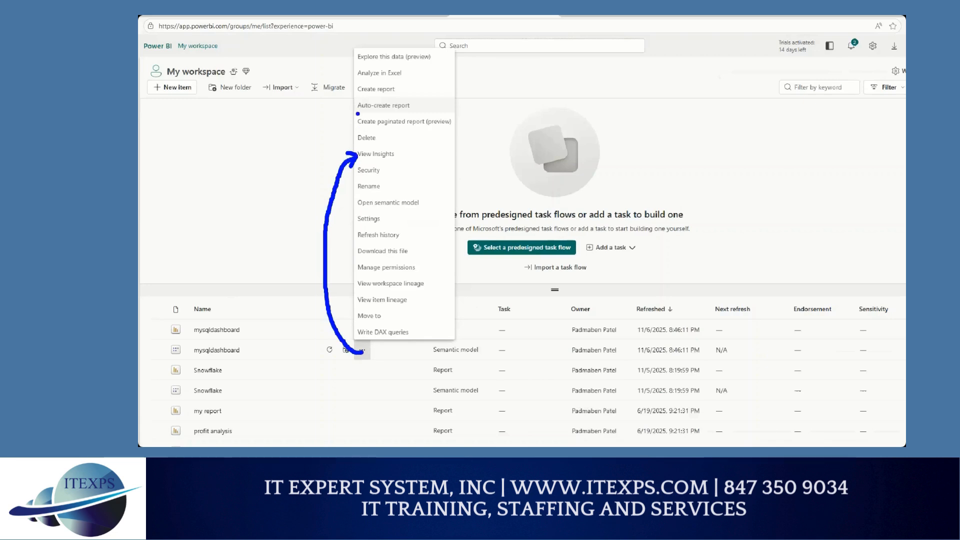
mouse_move(358, 113)
mouse_down()
mouse_move(425, 115)
mouse_move(368, 98)
mouse_move(356, 111)
mouse_up()
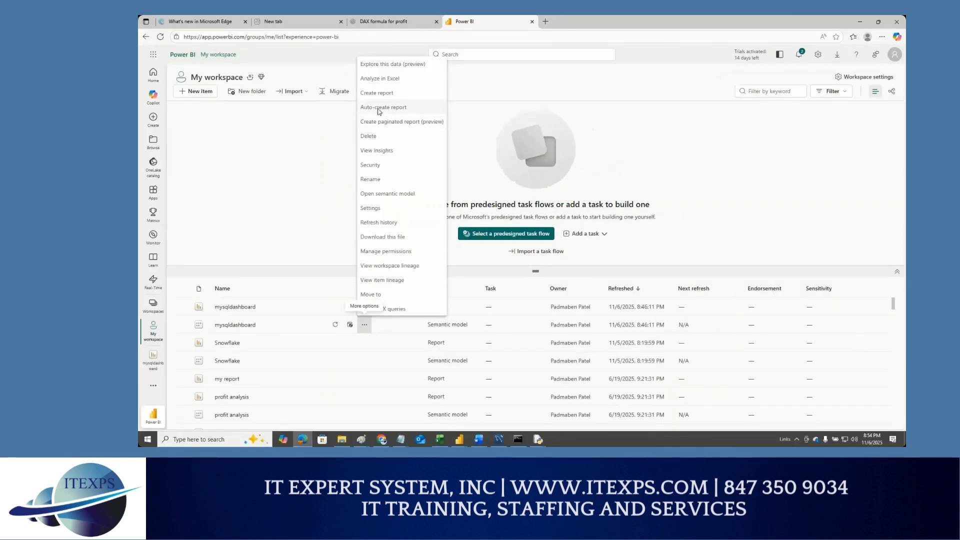
click(379, 108)
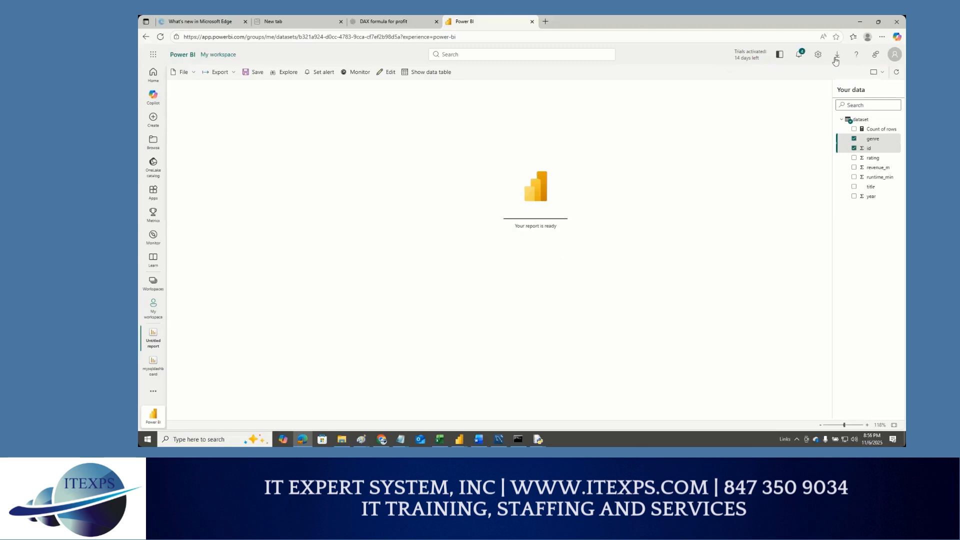
Check the notifications for the auto-created report's status, and return to the untitled report
click(800, 55)
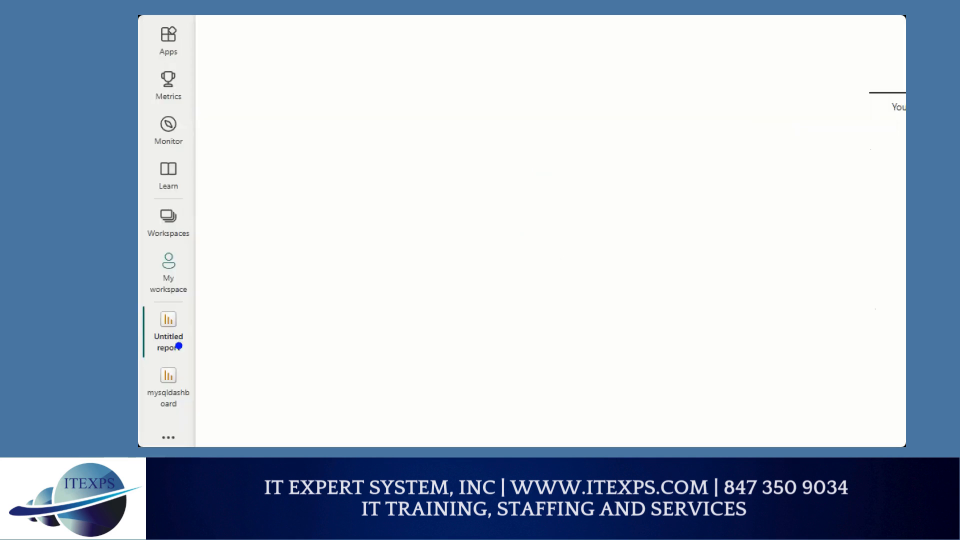
mouse_move(179, 345)
mouse_down()
mouse_move(145, 333)
mouse_move(146, 350)
mouse_up()
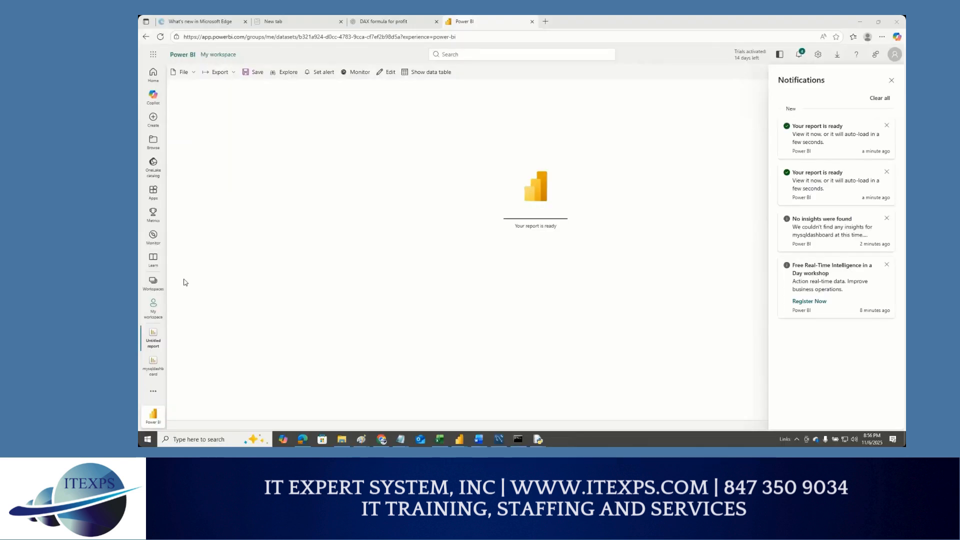
click(152, 344)
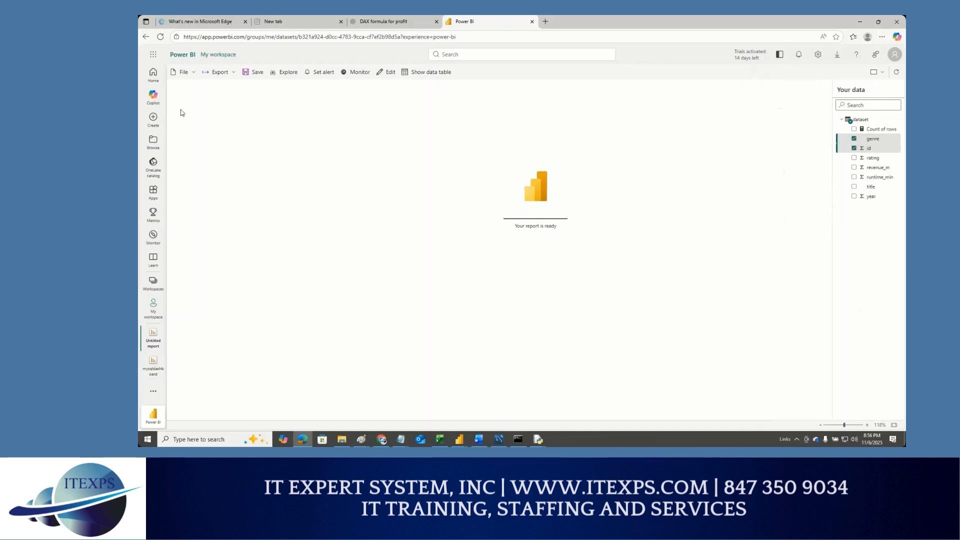
Reload the untitled report's page, check the notifications, and open the generated report from its ready notification
key(F5)
click(802, 56)
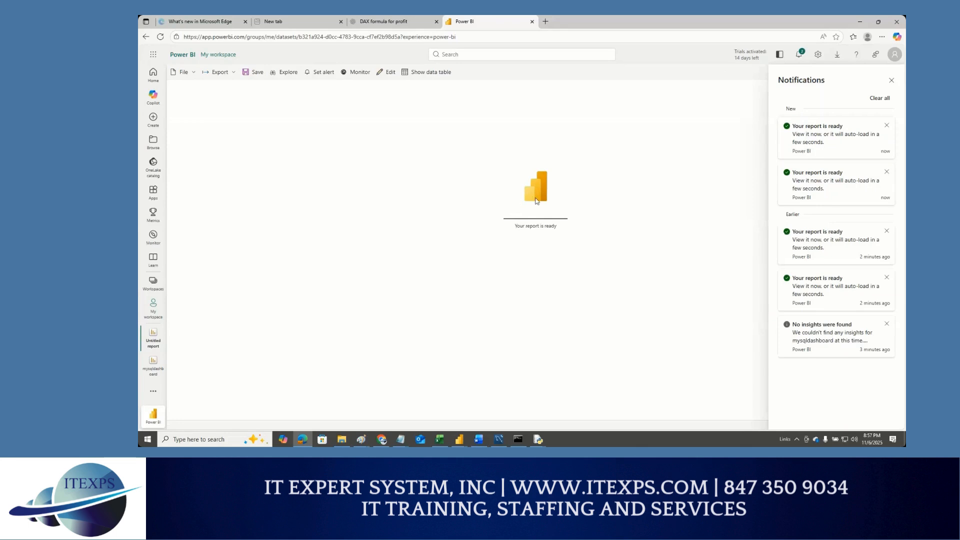
click(151, 342)
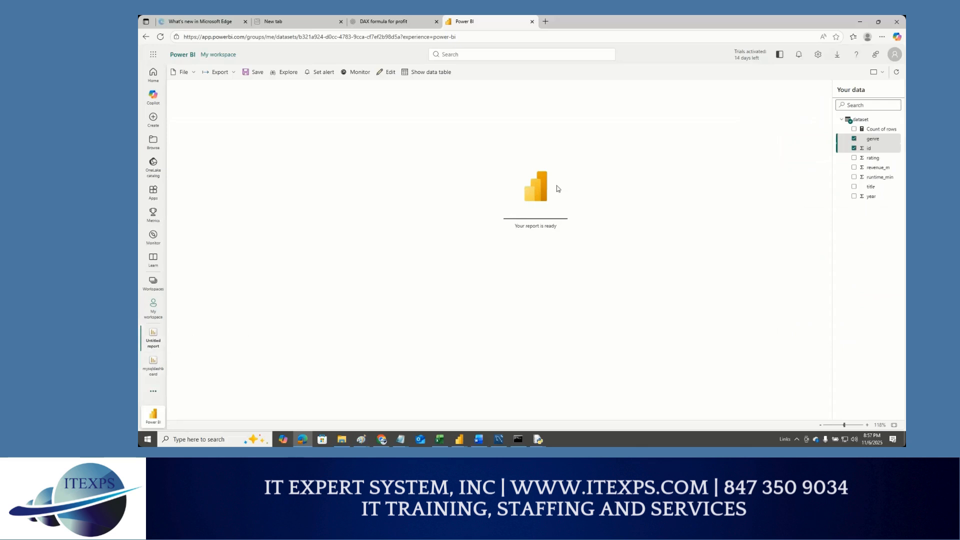
click(161, 38)
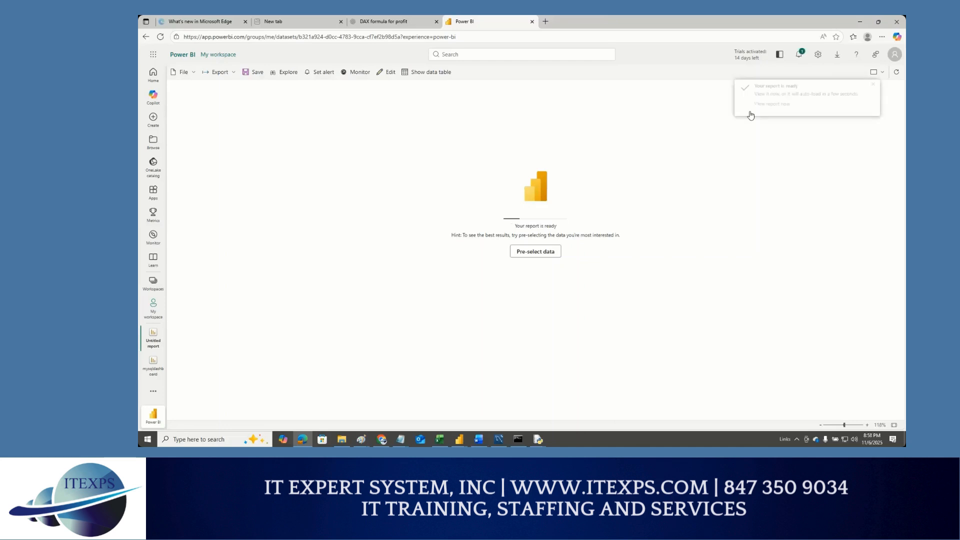
click(757, 106)
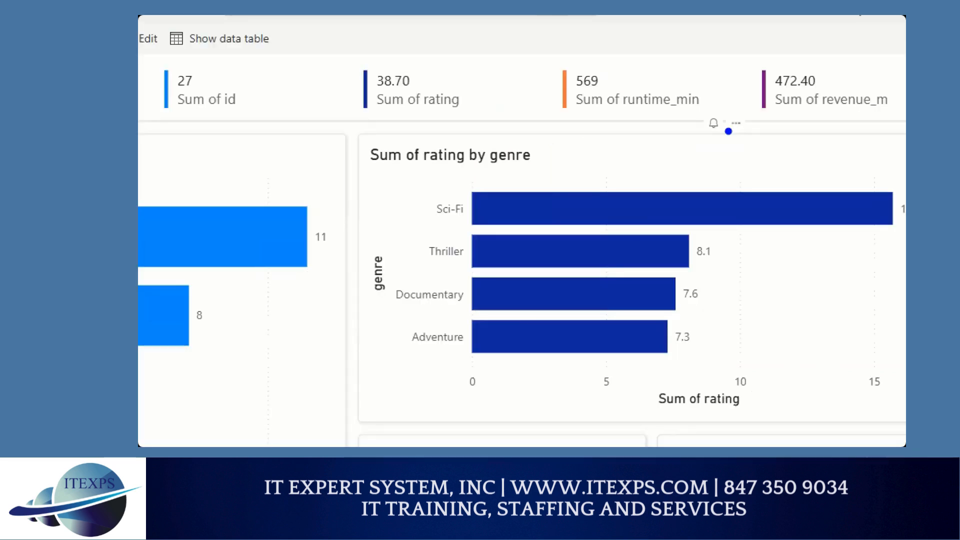
Start an alert on the id measure of multiRowCard 1, discard it and close the alerts
mouse_move(720, 110)
mouse_down()
mouse_move(699, 136)
mouse_move(726, 113)
mouse_up()
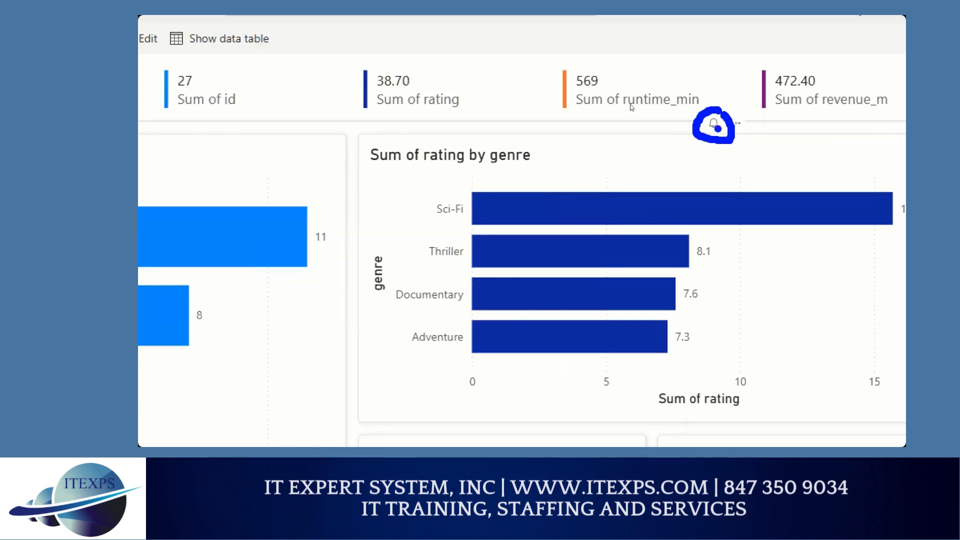
key(Escape)
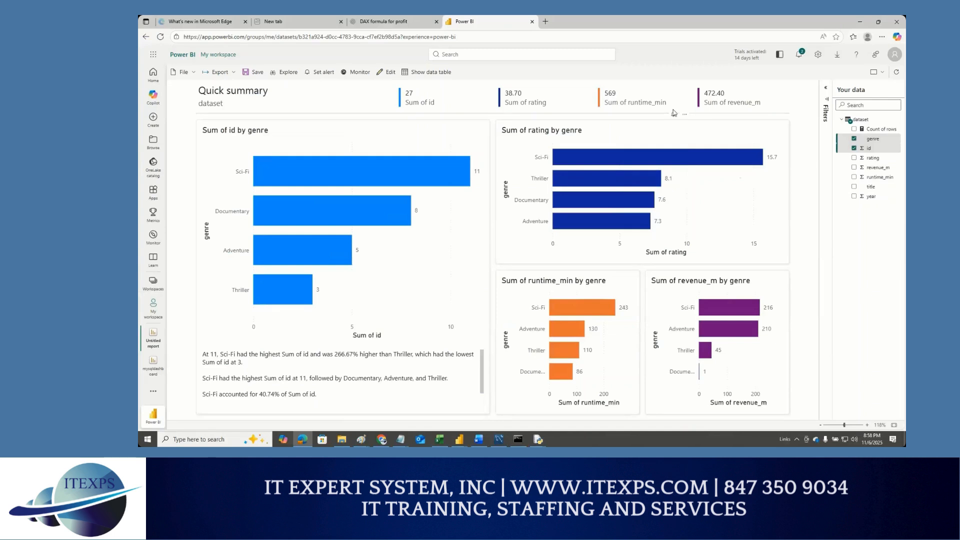
click(673, 115)
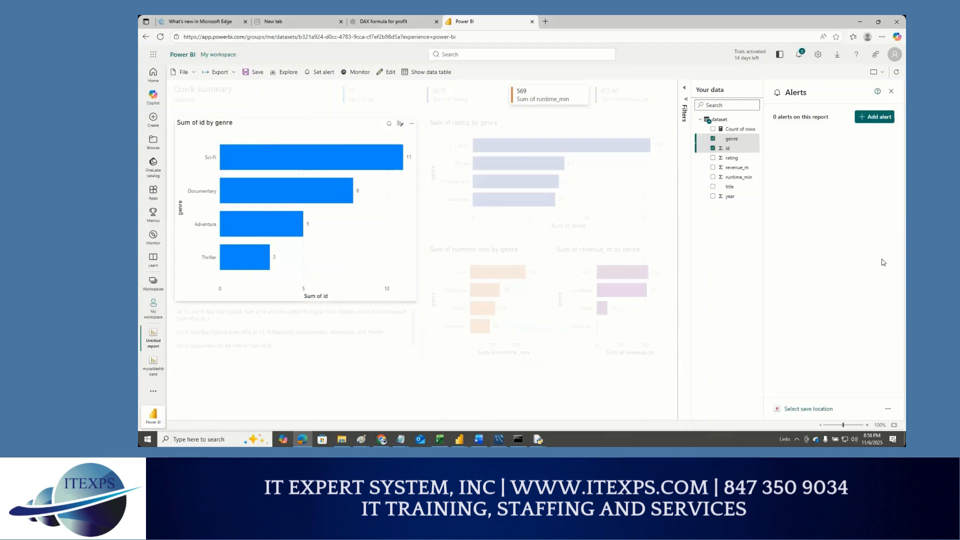
click(877, 117)
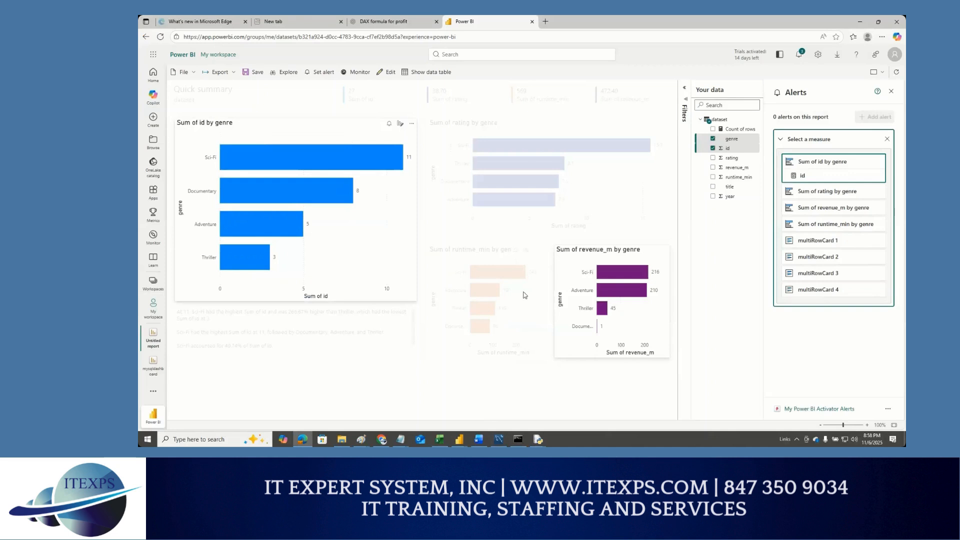
click(806, 245)
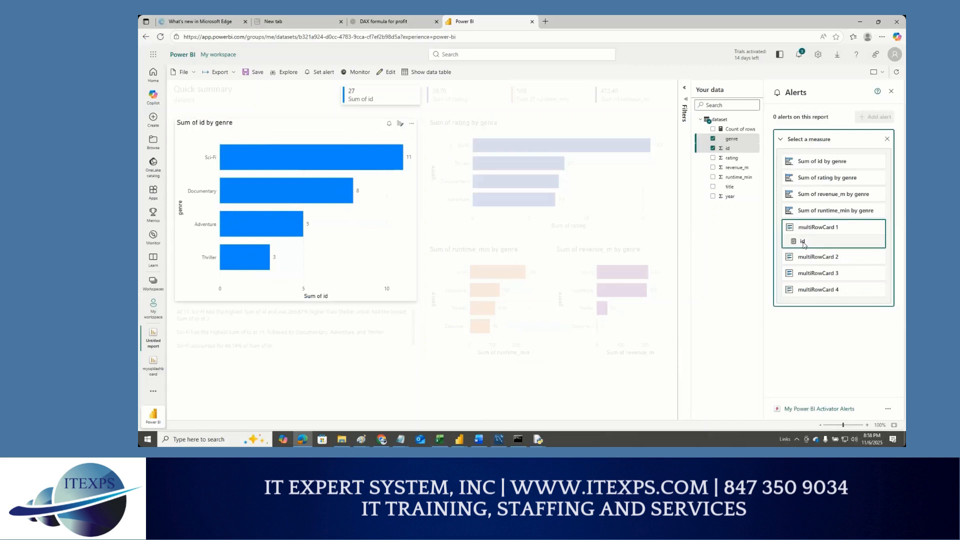
click(802, 242)
click(878, 301)
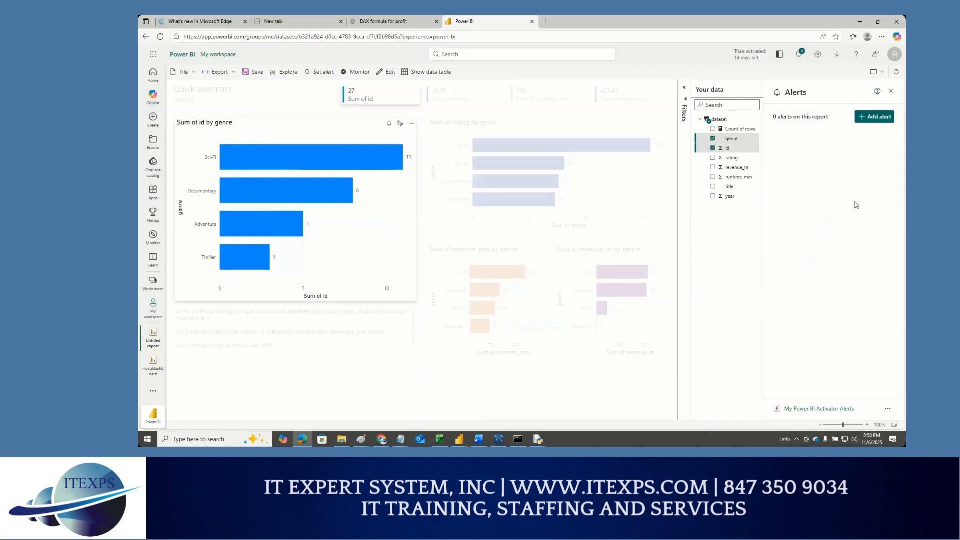
click(892, 93)
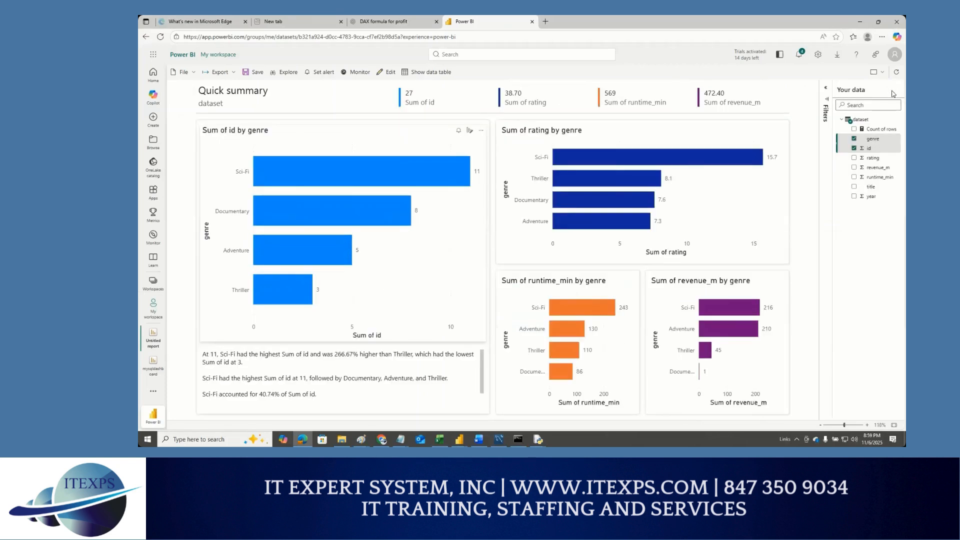
Cross-highlight the report's visuals by the Sci-Fi genre using the Sum of id by genre chart
click(368, 175)
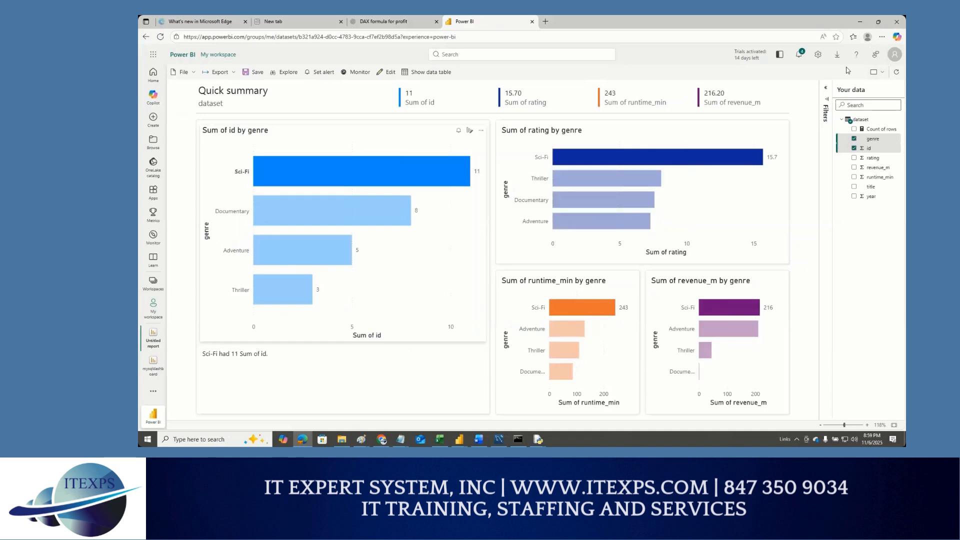
Apply the High-contrast #1 color scheme to the Quick summary report view
click(883, 73)
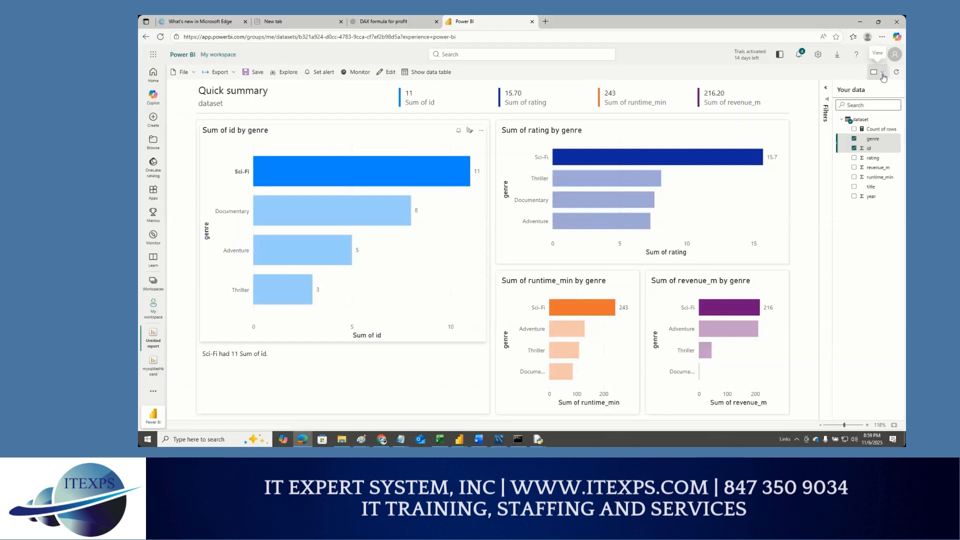
click(883, 75)
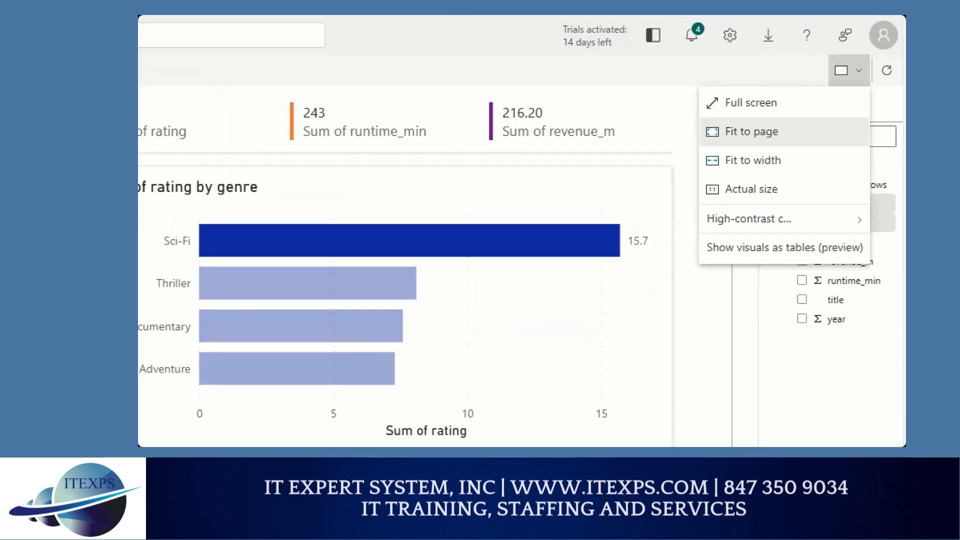
drag(855, 73, 789, 205)
drag(710, 232, 758, 229)
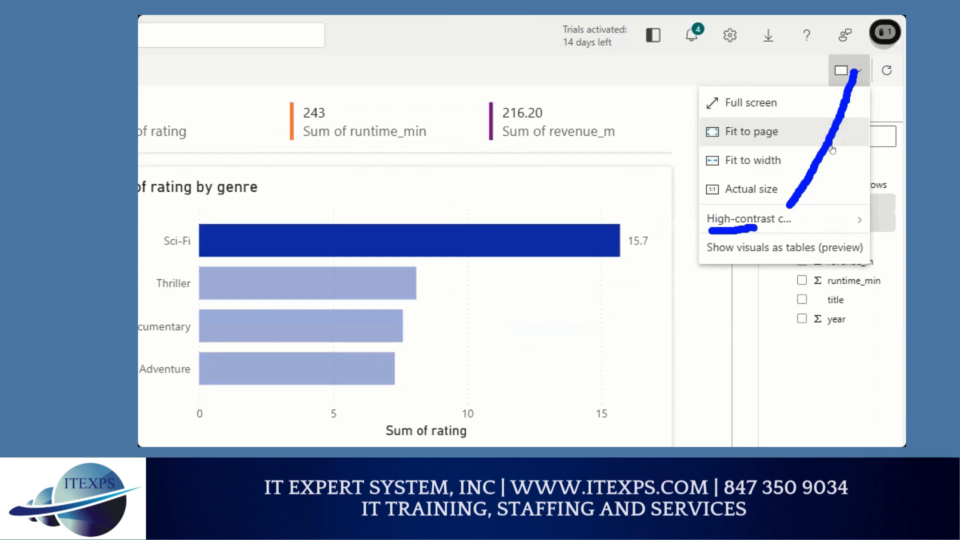
click(631, 252)
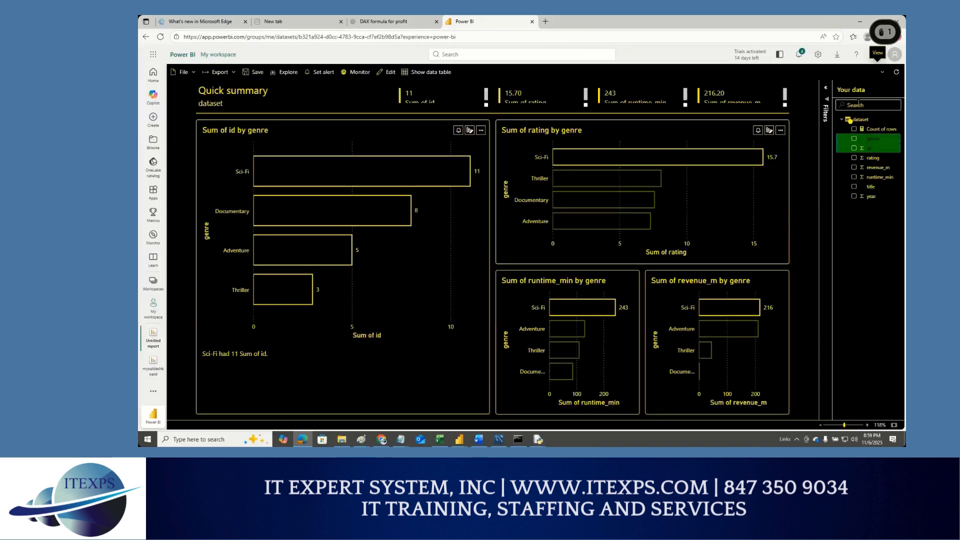
Change the report view's color scheme to High-contrast #2, followed by High-contrast black
click(883, 73)
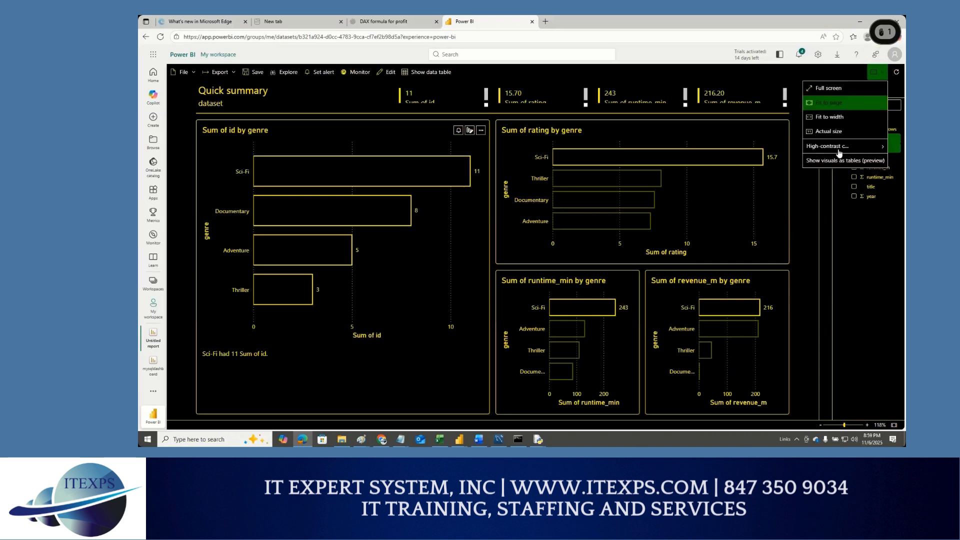
mouse_move(840, 152)
mouse_move(765, 176)
key(Escape)
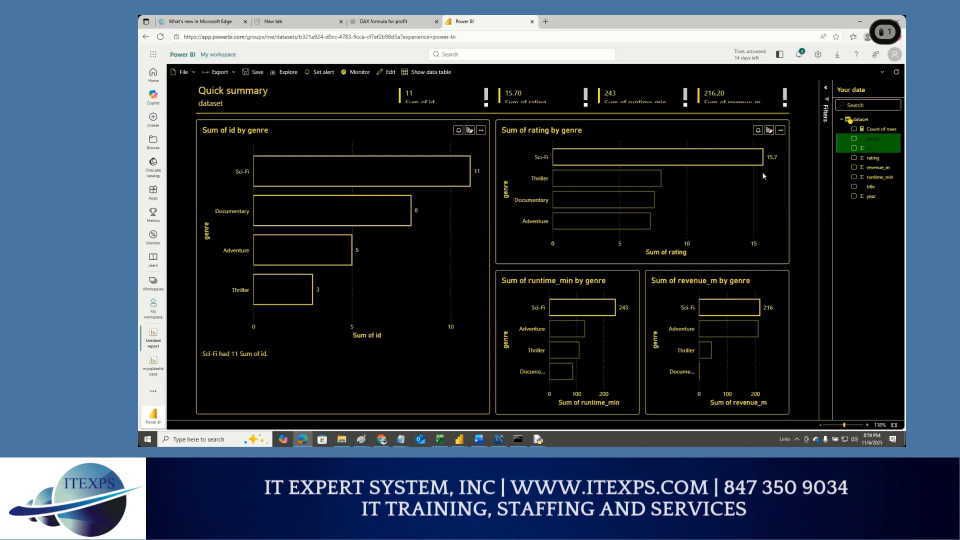
click(884, 75)
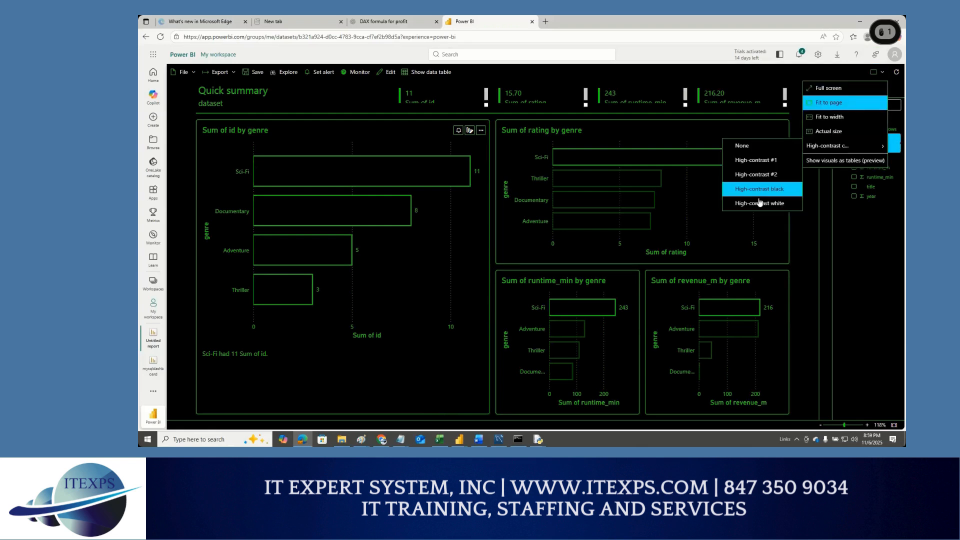
click(758, 194)
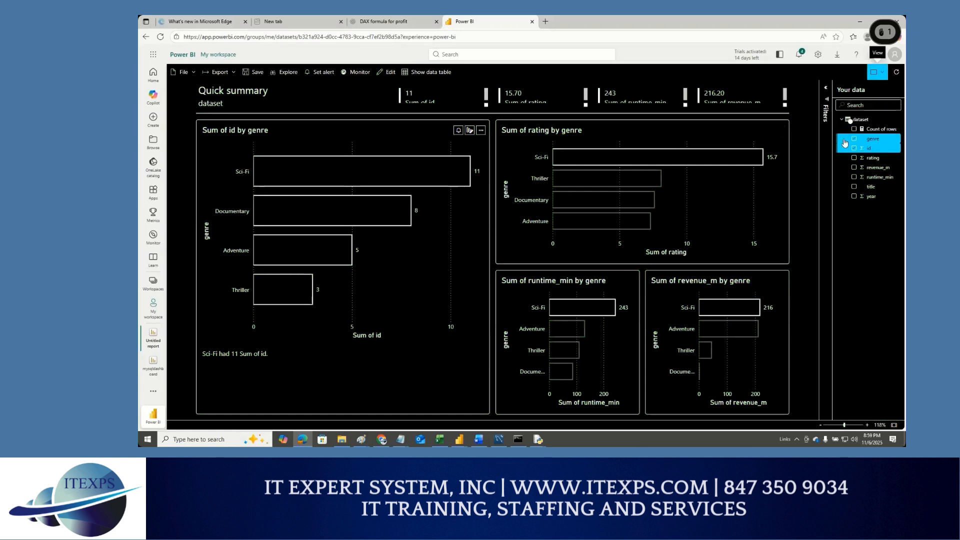
Change the report view's color scheme to High-contrast white
click(882, 75)
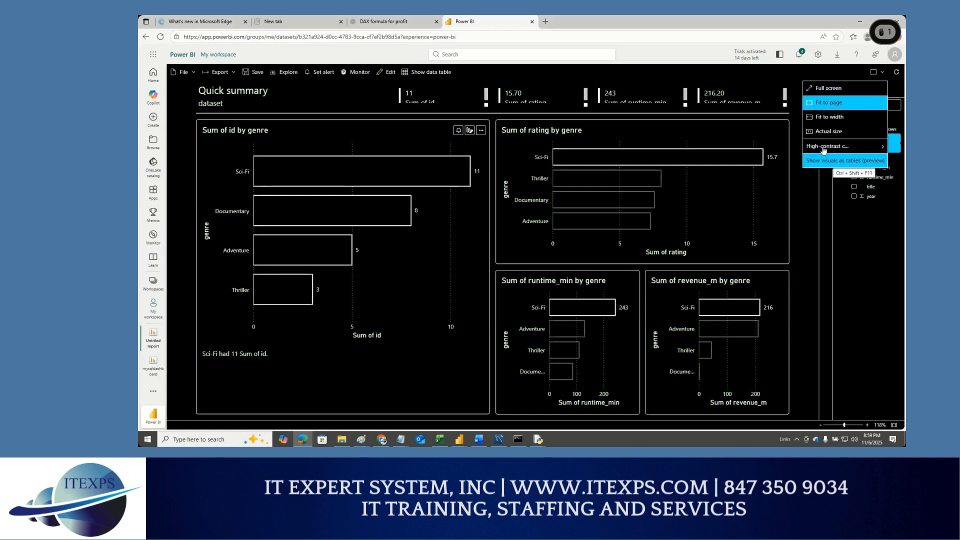
mouse_move(825, 146)
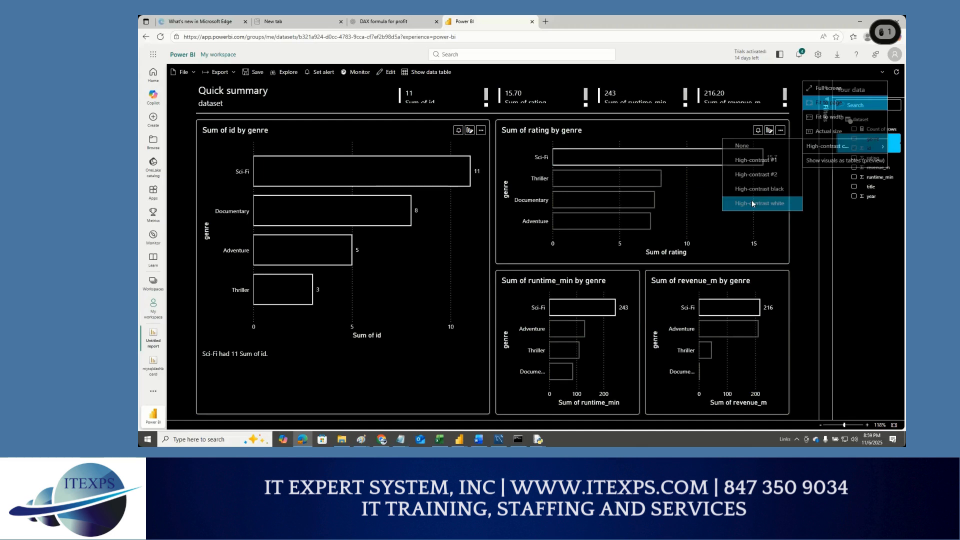
click(752, 200)
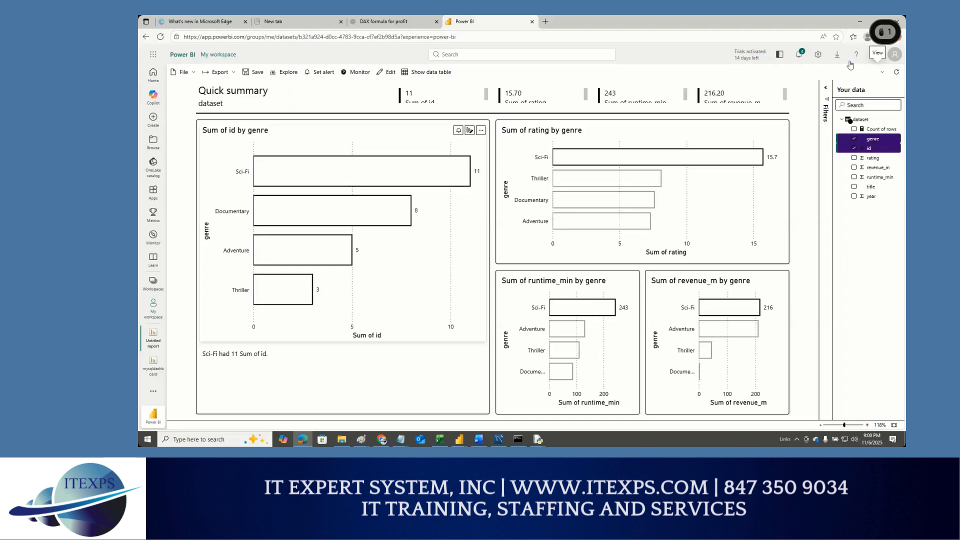
Set the report view's high-contrast colors to None
click(880, 72)
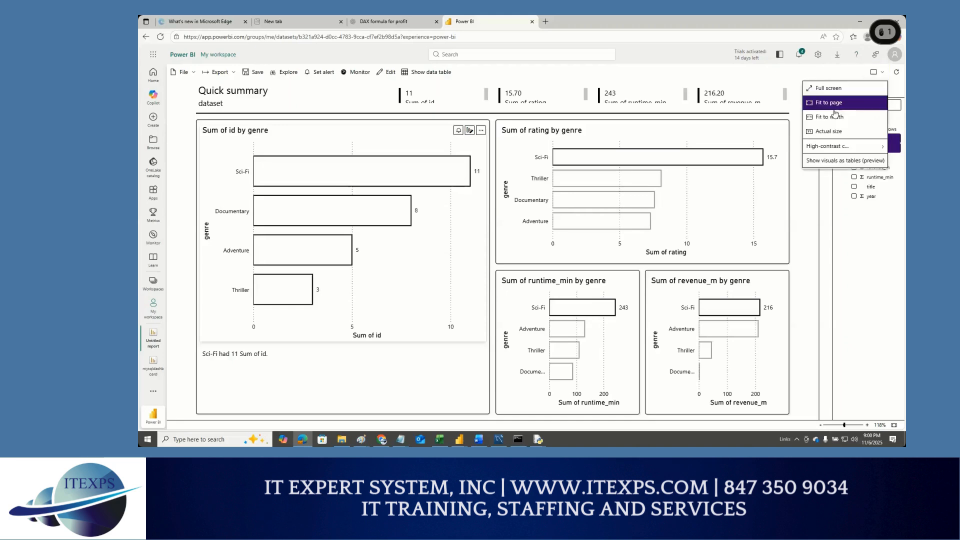
click(832, 147)
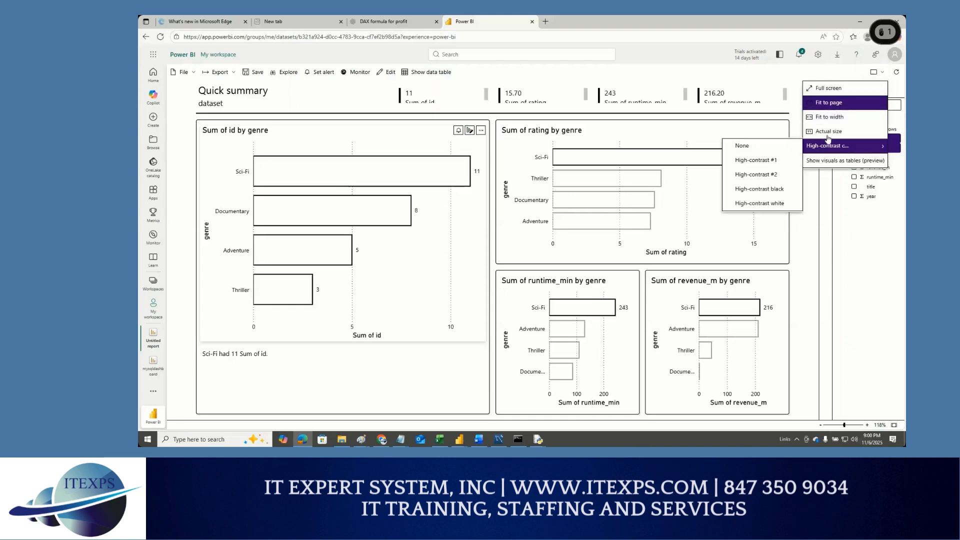
click(827, 149)
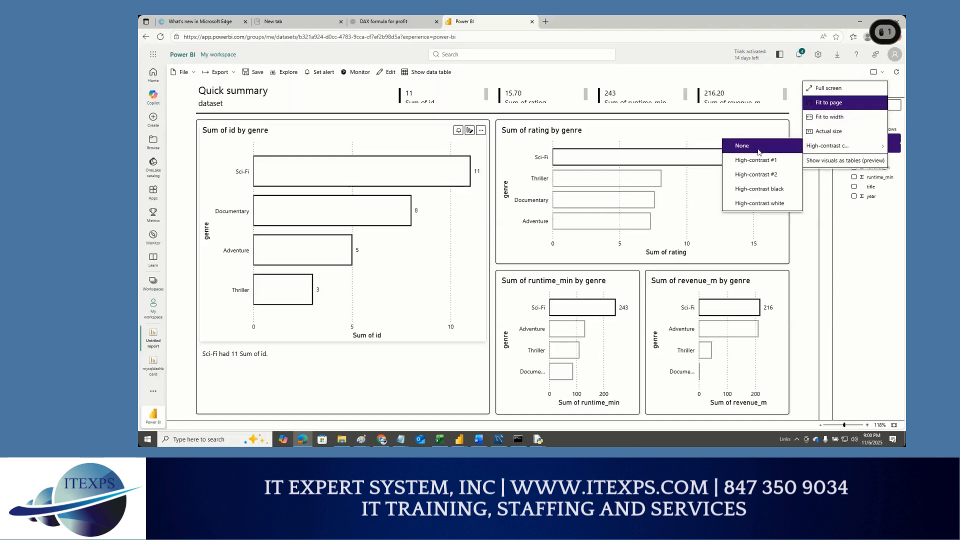
click(758, 148)
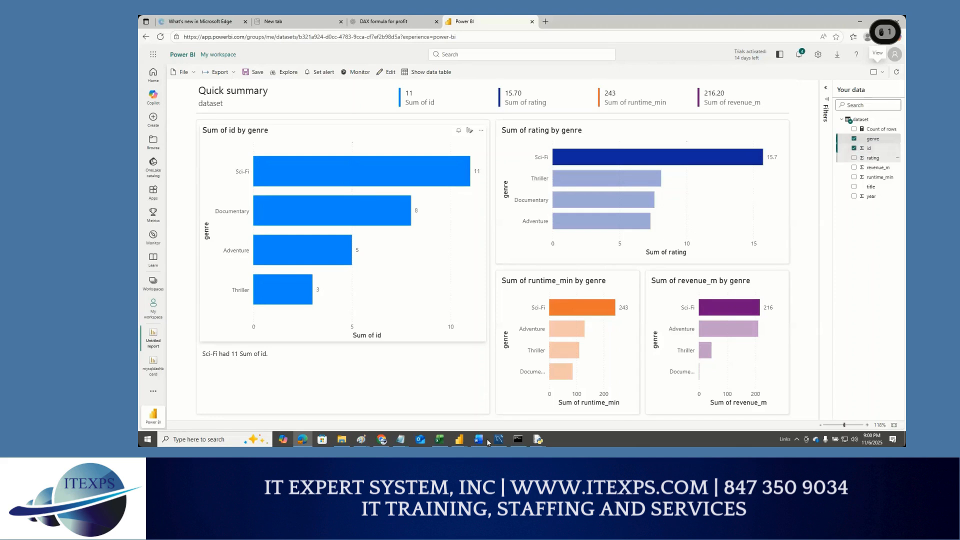
Save the Quick summary report to My workspace under the name "my report for sql"
click(461, 444)
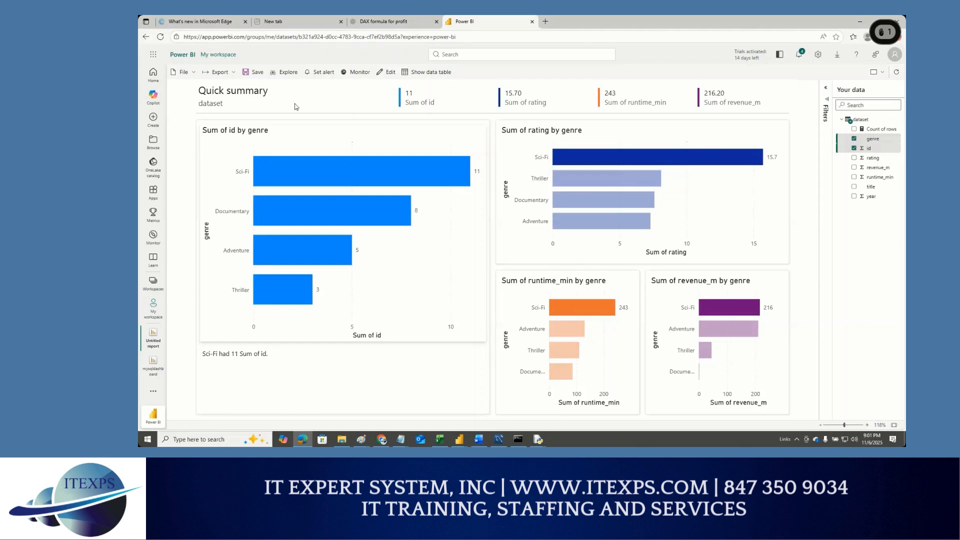
click(253, 76)
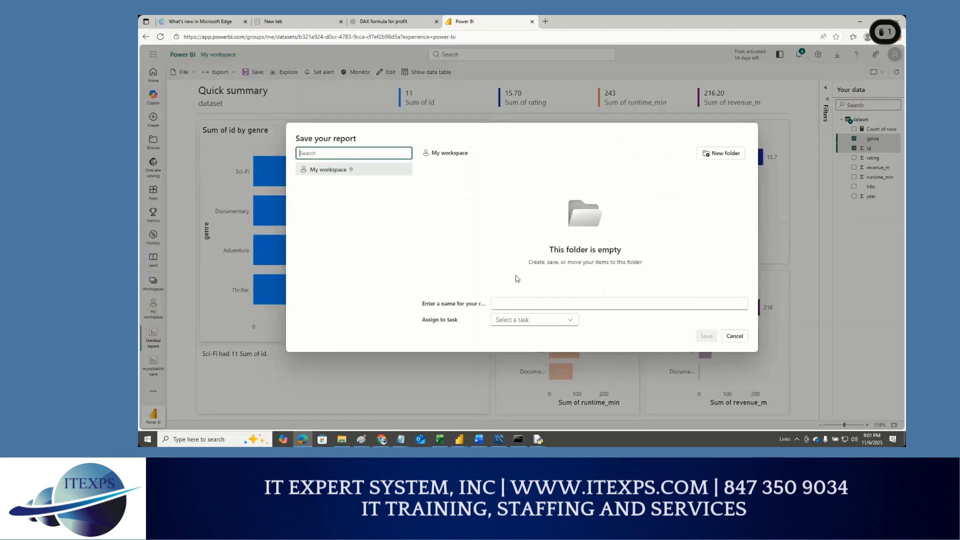
click(520, 307)
click(525, 332)
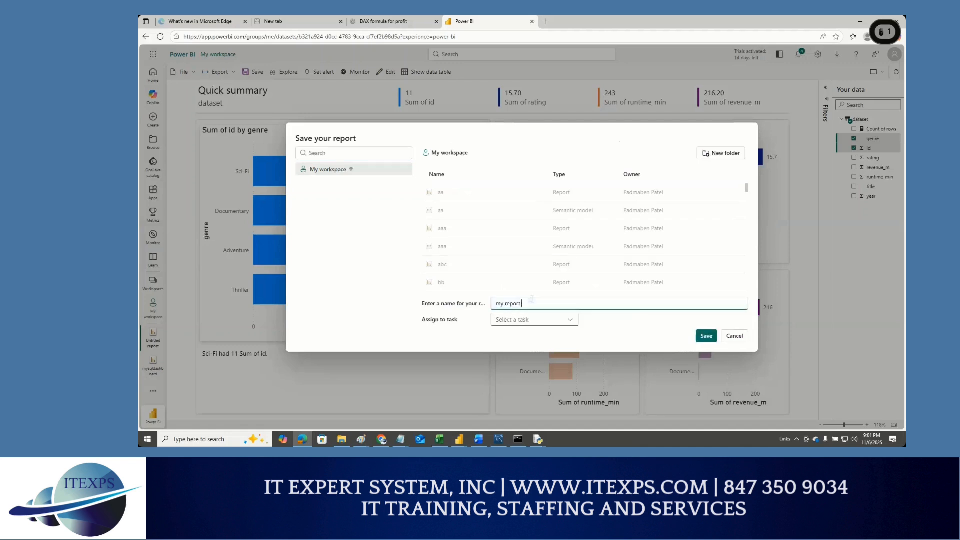
text(for sql)
click(707, 336)
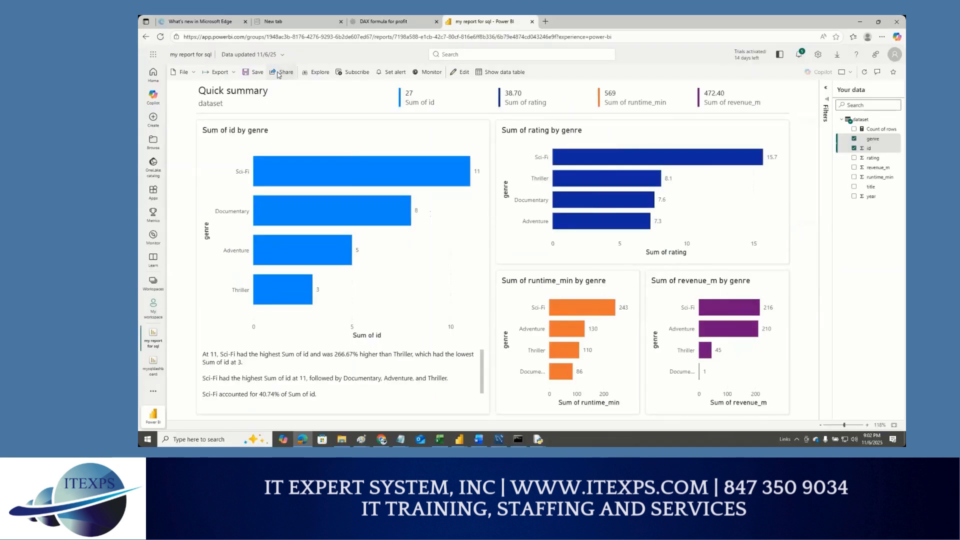
Open the report's sharing options and examine which groups of people the link can be made to work for
click(279, 73)
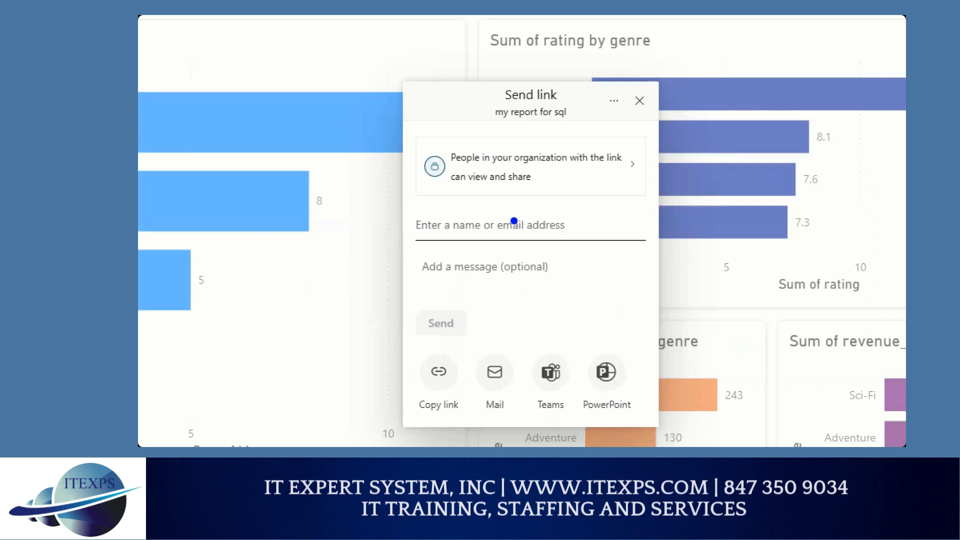
drag(410, 169, 458, 146)
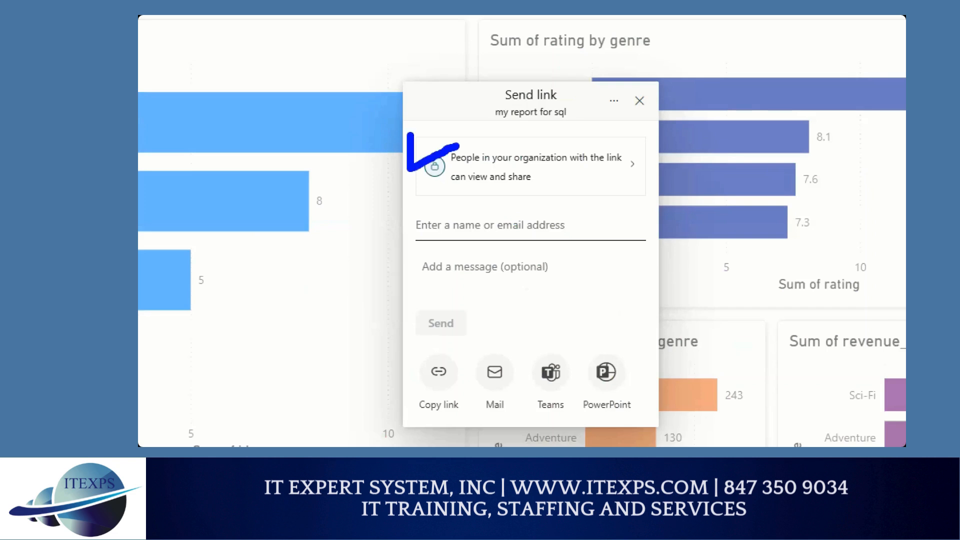
click(500, 193)
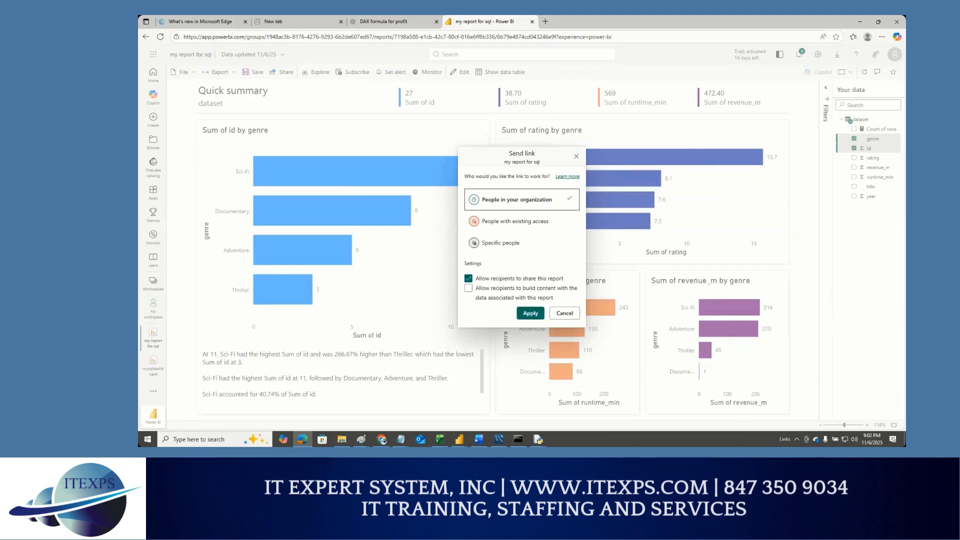
drag(484, 195, 522, 198)
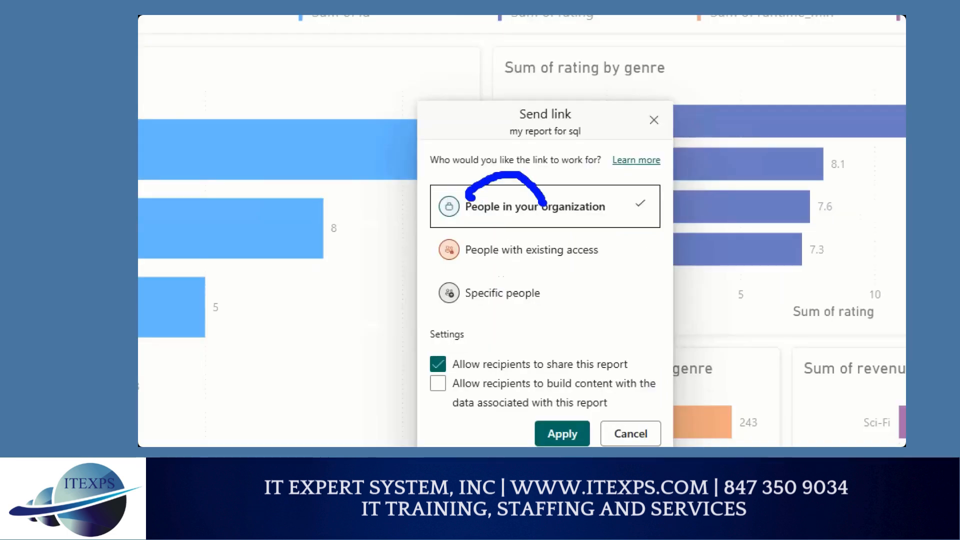
drag(486, 255, 566, 245)
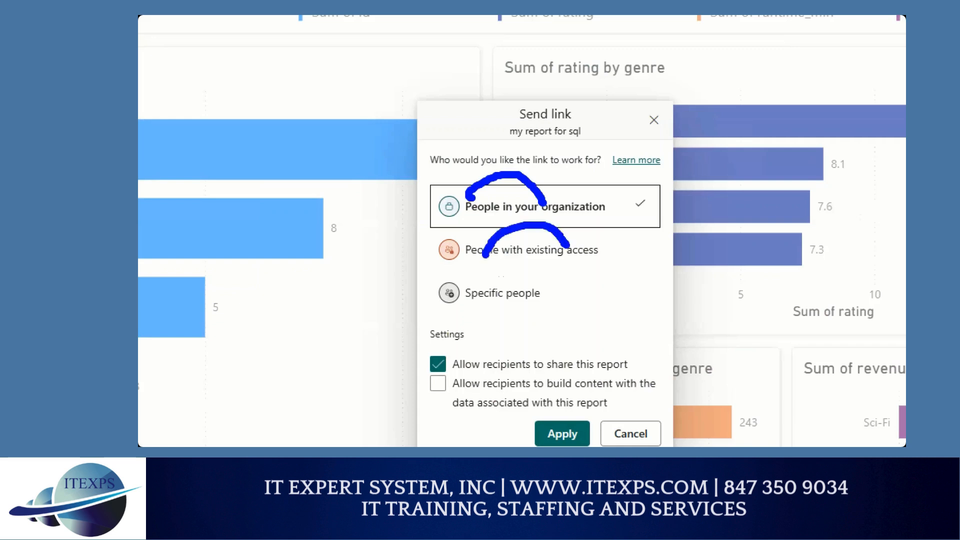
mouse_move(485, 295)
mouse_down()
mouse_move(553, 284)
mouse_move(597, 307)
mouse_up()
drag(659, 272, 696, 296)
mouse_move(504, 310)
mouse_down()
mouse_move(510, 329)
mouse_move(538, 309)
mouse_up()
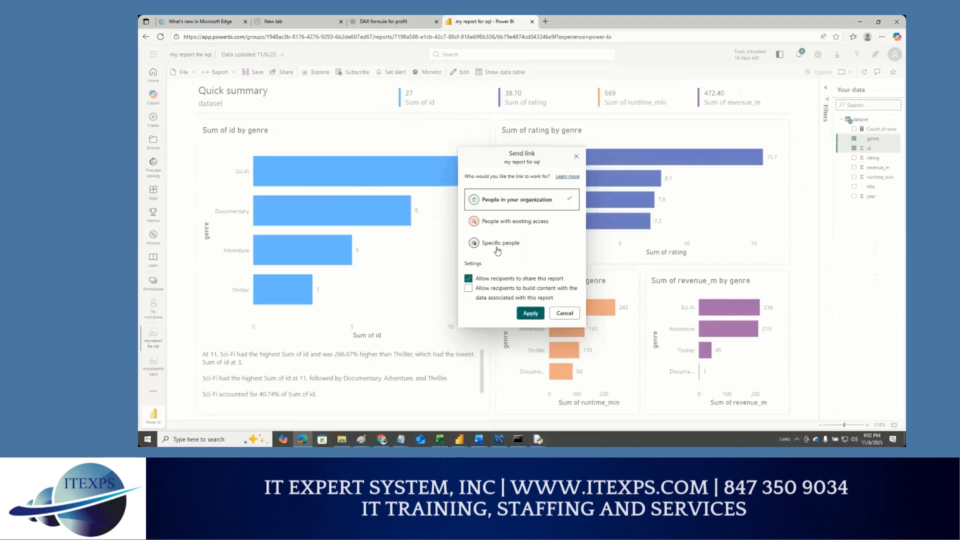
Select Specific people as the link audience, examine the share and build permissions, and return to the send options
click(497, 246)
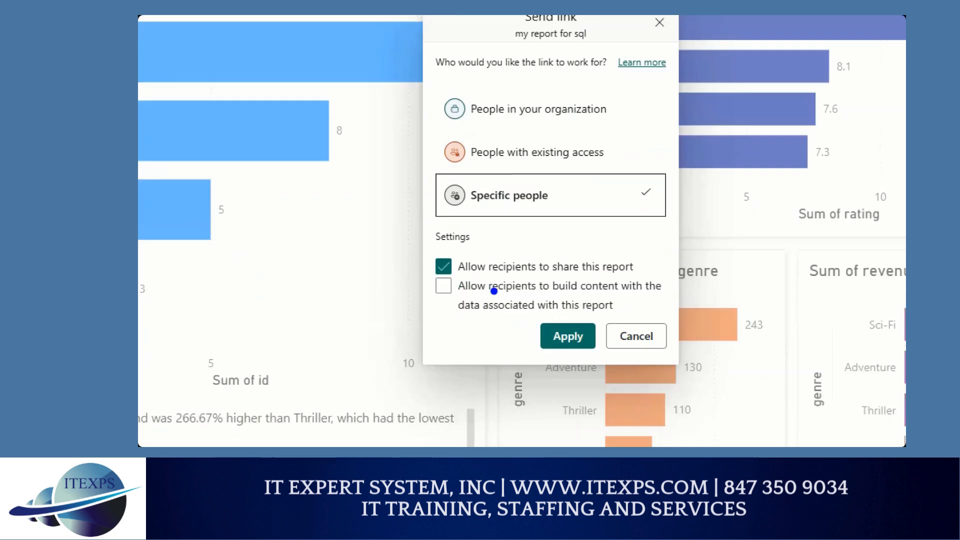
drag(500, 272, 533, 274)
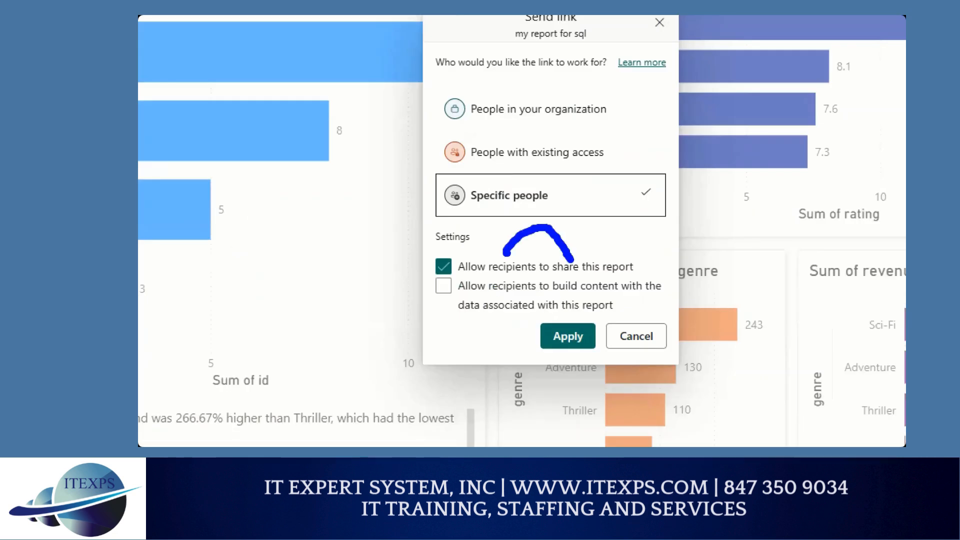
drag(624, 256, 768, 176)
drag(551, 296, 652, 296)
drag(469, 311, 556, 311)
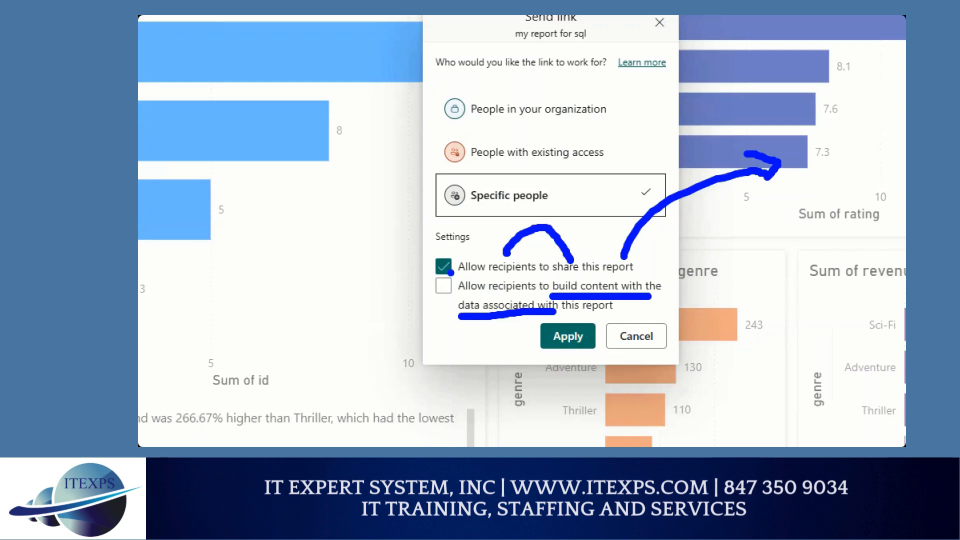
click(570, 336)
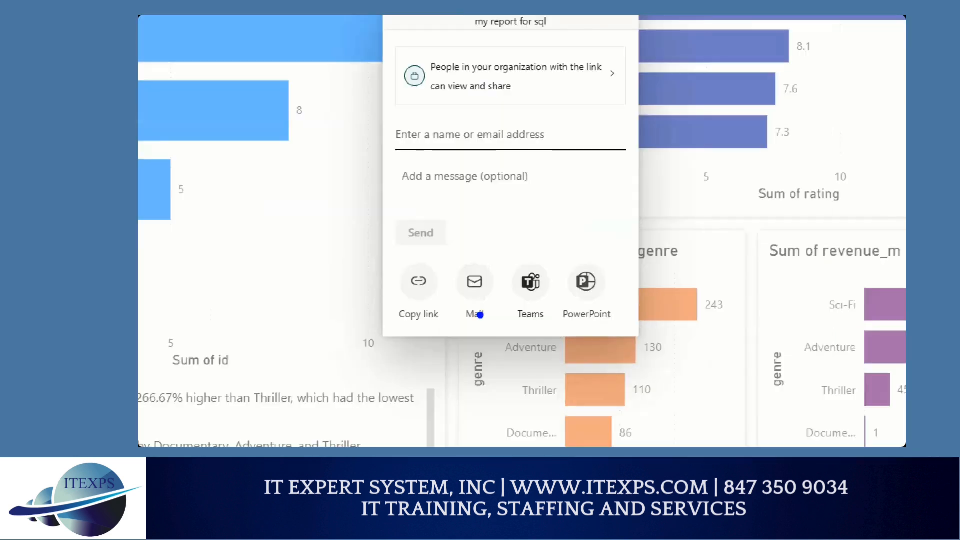
Examine the ways to send the report link, including Copy link, Mail, Teams and PowerPoint, and close the sharing dialog
drag(454, 294, 480, 314)
drag(378, 277, 418, 319)
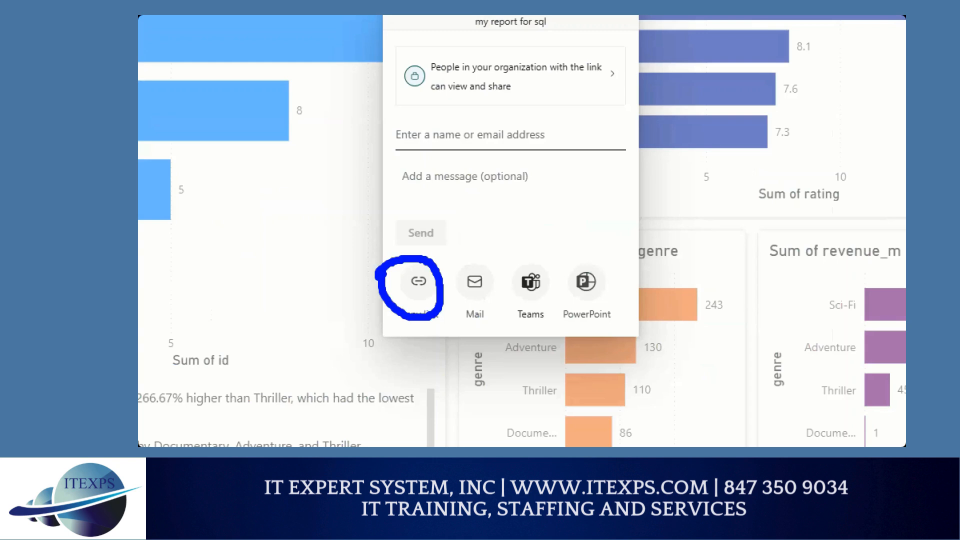
mouse_move(485, 235)
mouse_down()
mouse_move(524, 268)
mouse_move(538, 263)
mouse_up()
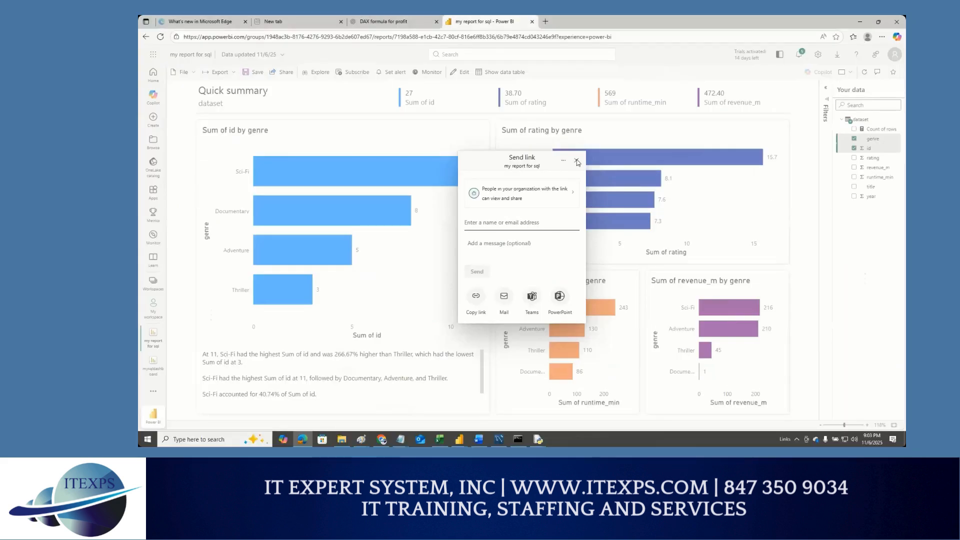
click(578, 161)
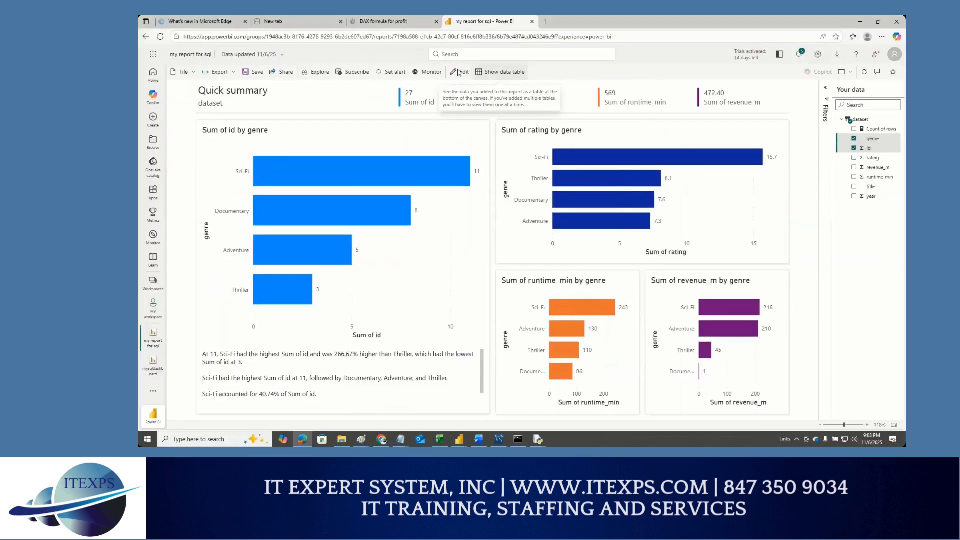
Switch the report to edit mode
click(574, 68)
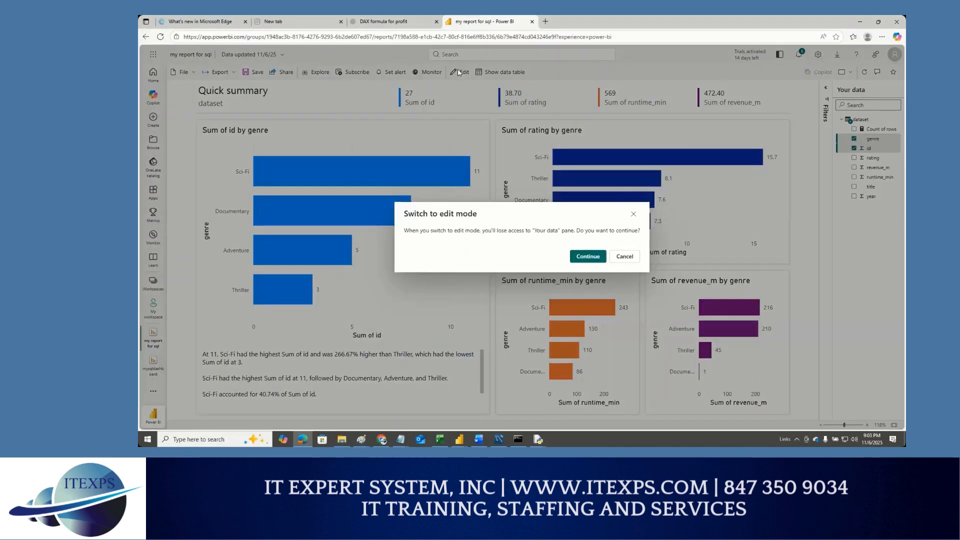
click(584, 257)
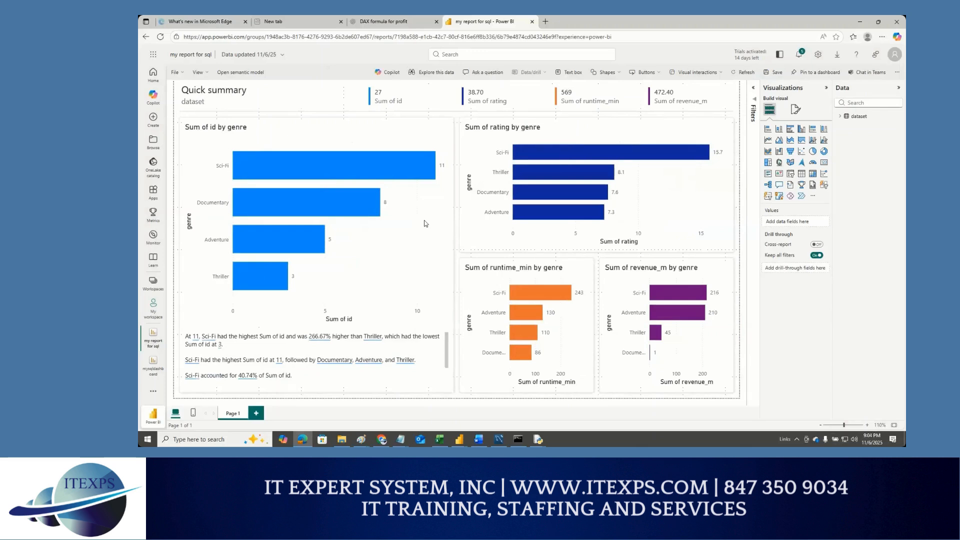
mouse_move(331, 163)
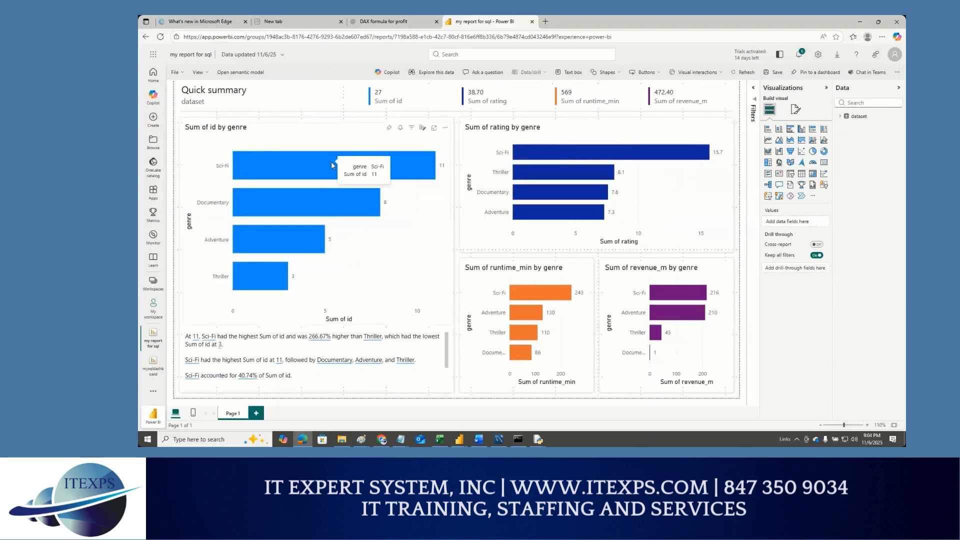
click(372, 165)
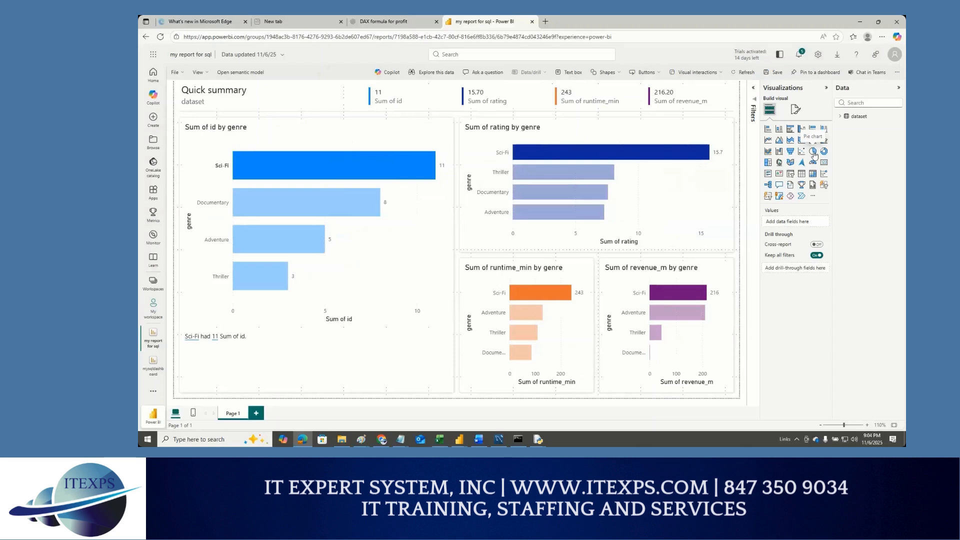
click(813, 152)
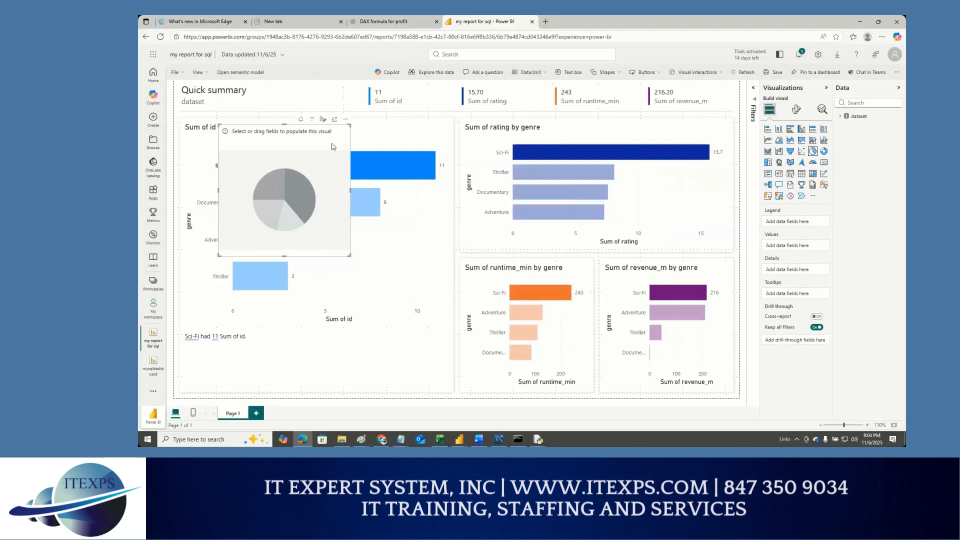
key(Delete)
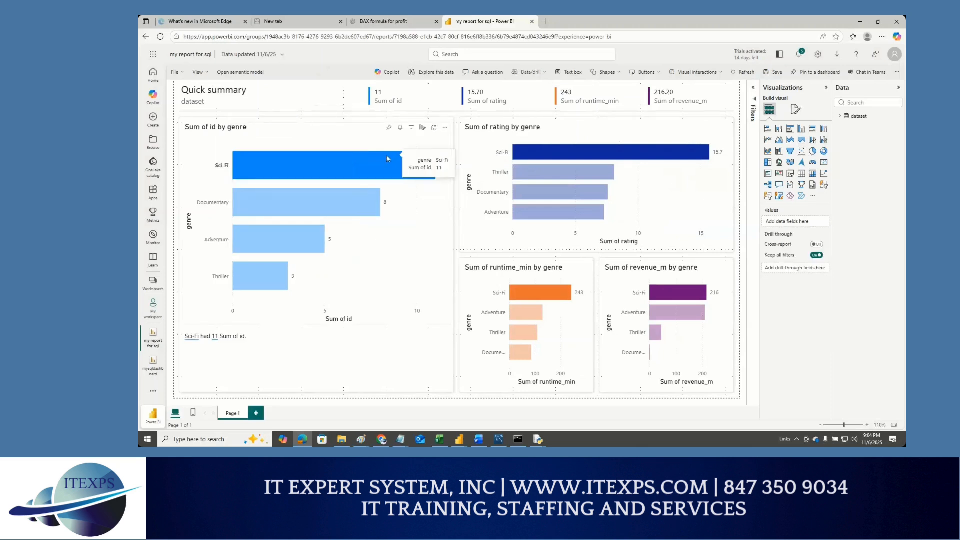
click(364, 161)
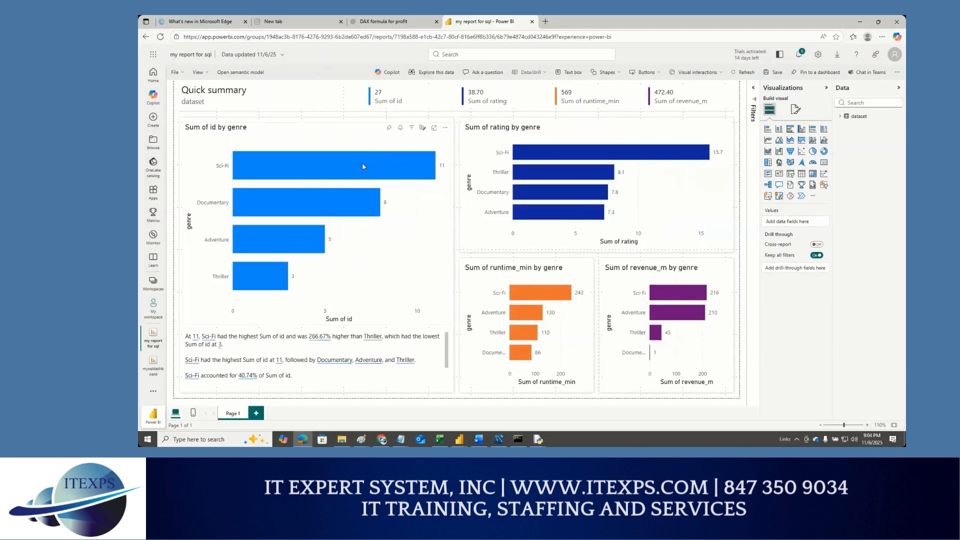
mouse_move(366, 181)
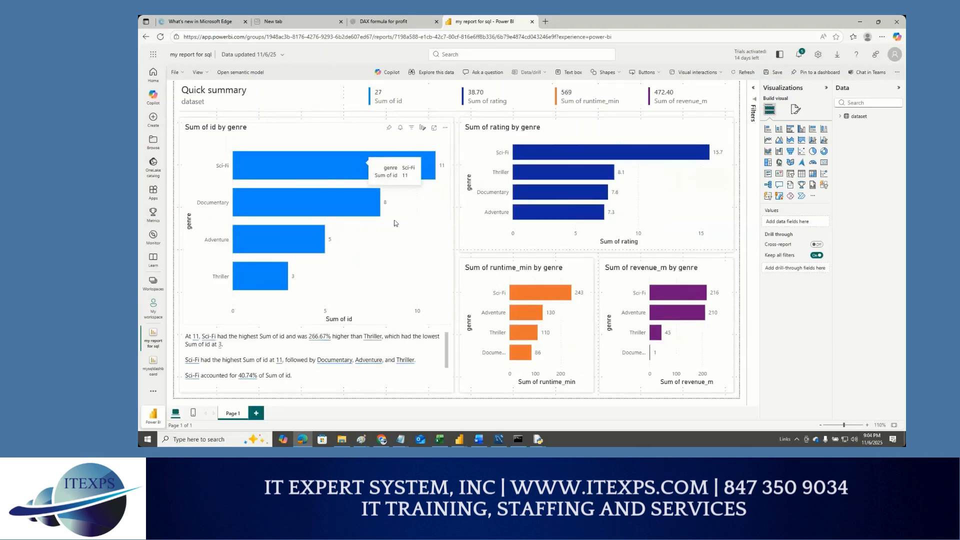
Convert the Sum of id by genre bar chart to a pie chart
click(430, 252)
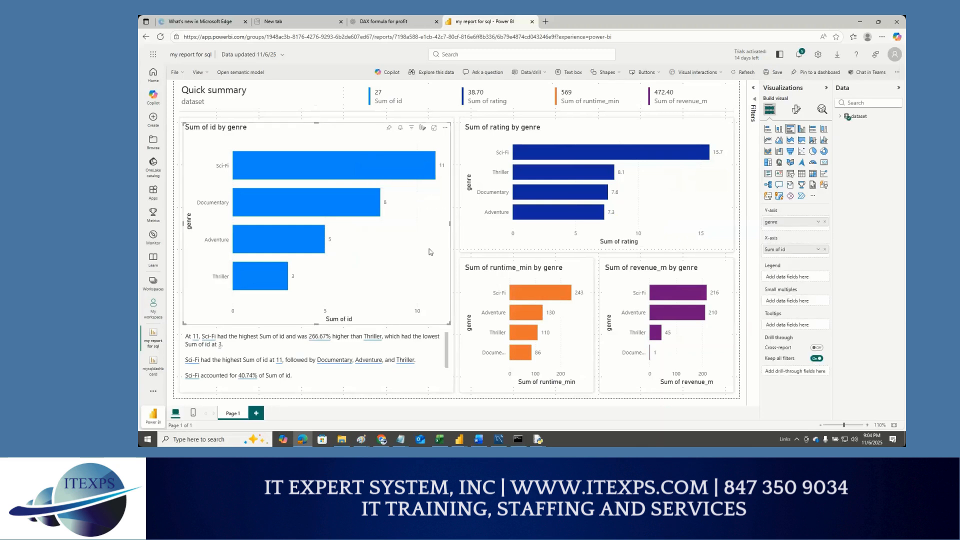
click(813, 152)
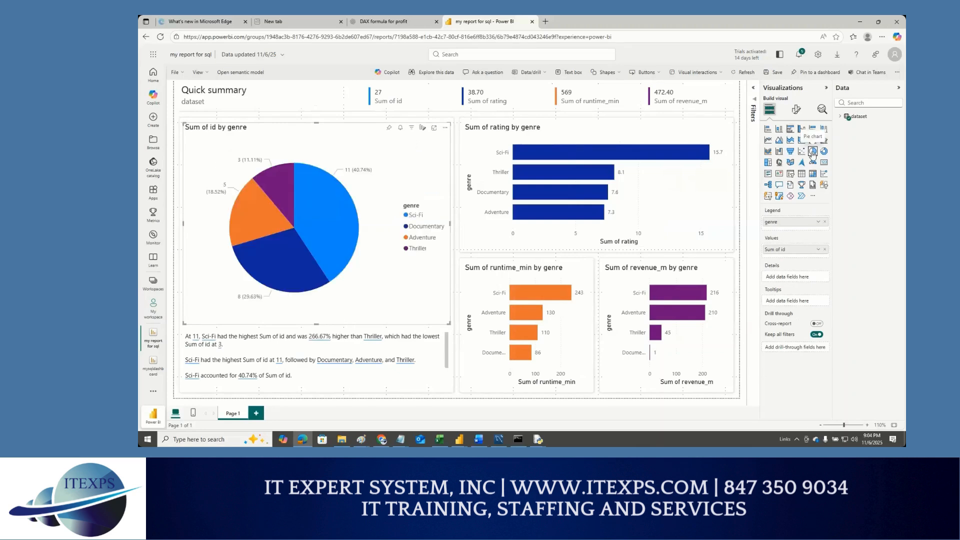
Convert the Sum of rating by genre bar chart to a donut chart and save the report
click(679, 189)
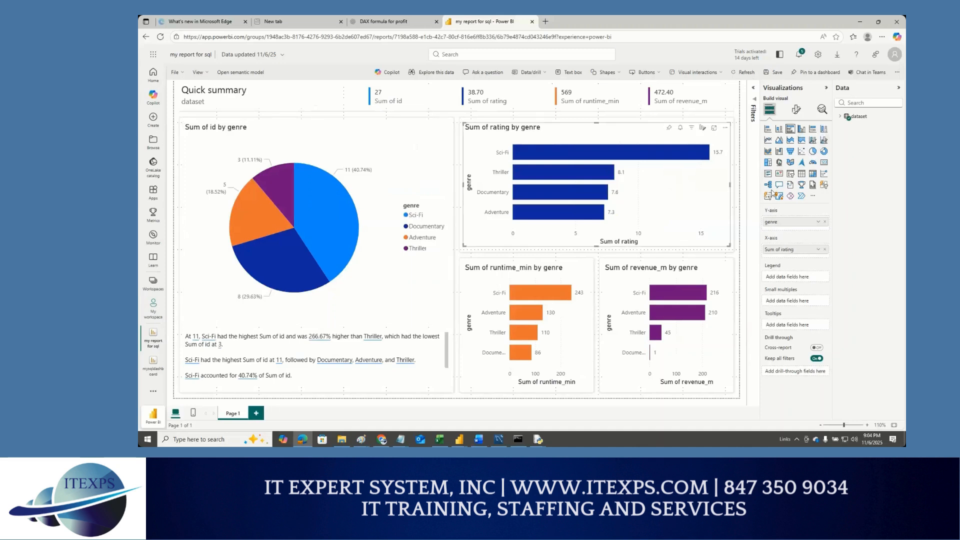
click(790, 154)
click(825, 151)
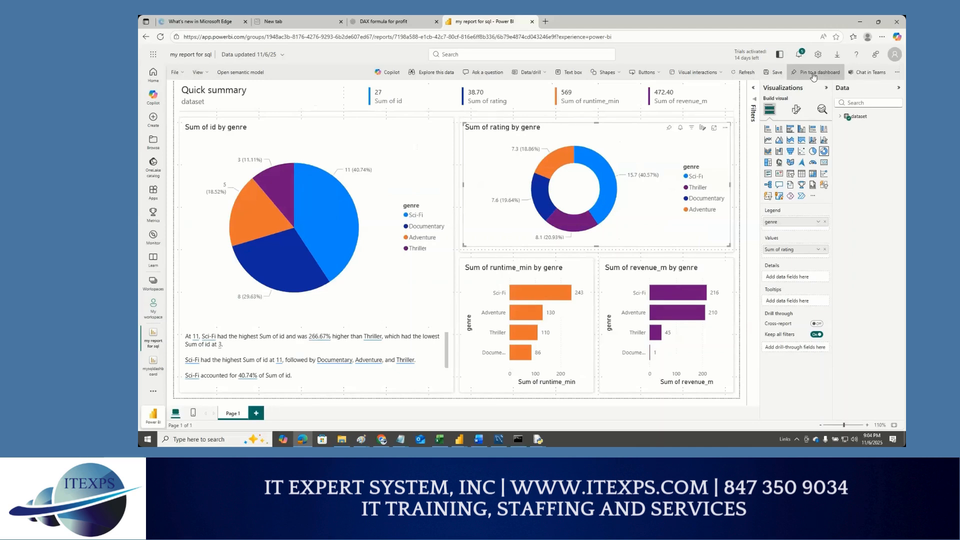
click(774, 73)
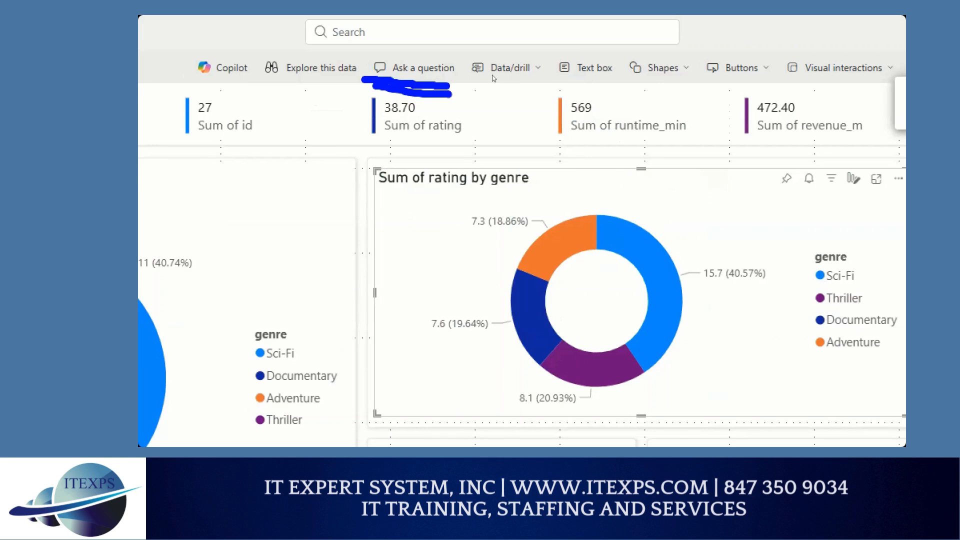
click(400, 73)
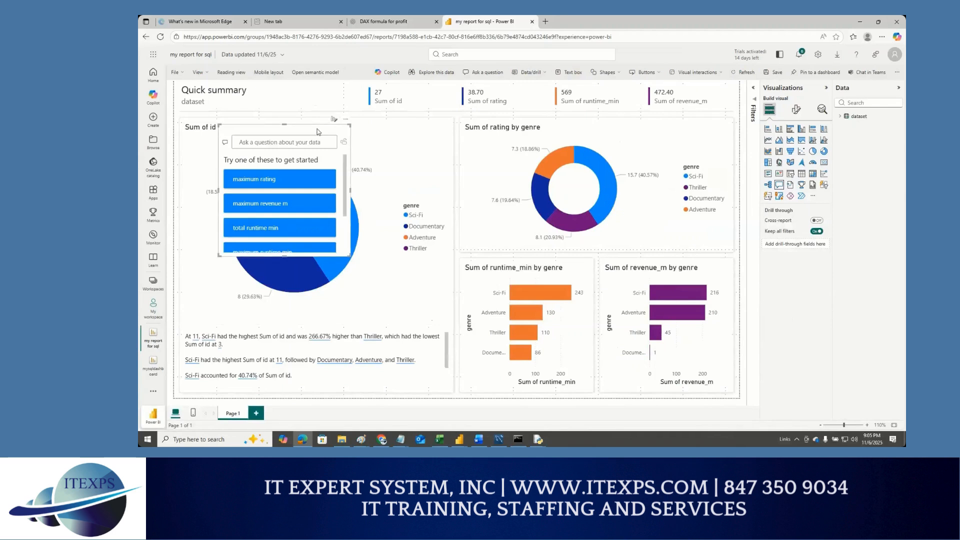
key(Delete)
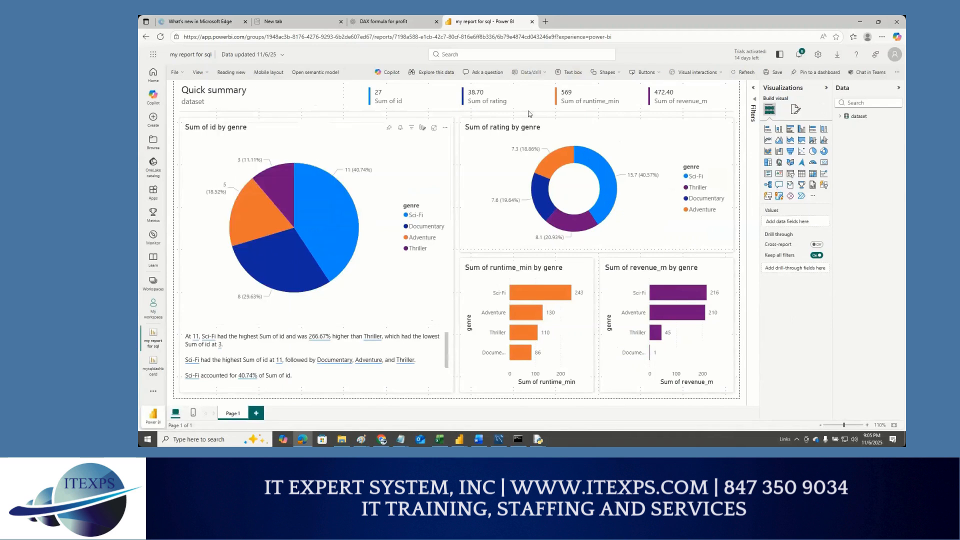
click(472, 73)
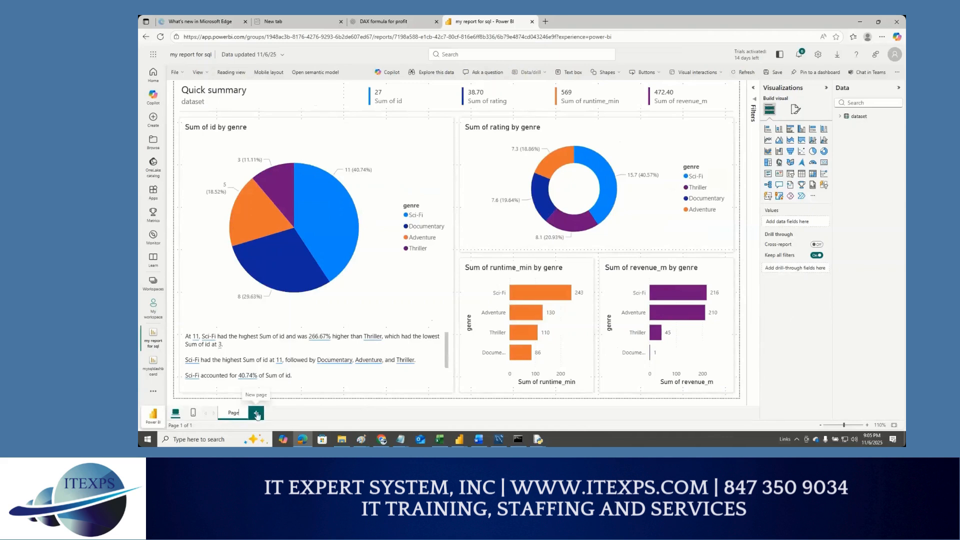
Rename the report's first page to "Profit Dashboard"
key(BackSpace)
key(BackSpace)
key(BackSpace)
key(BackSpace)
text(Profit Dashb)
key(Return)
Add a new report page and name it "Q &A"
click(257, 413)
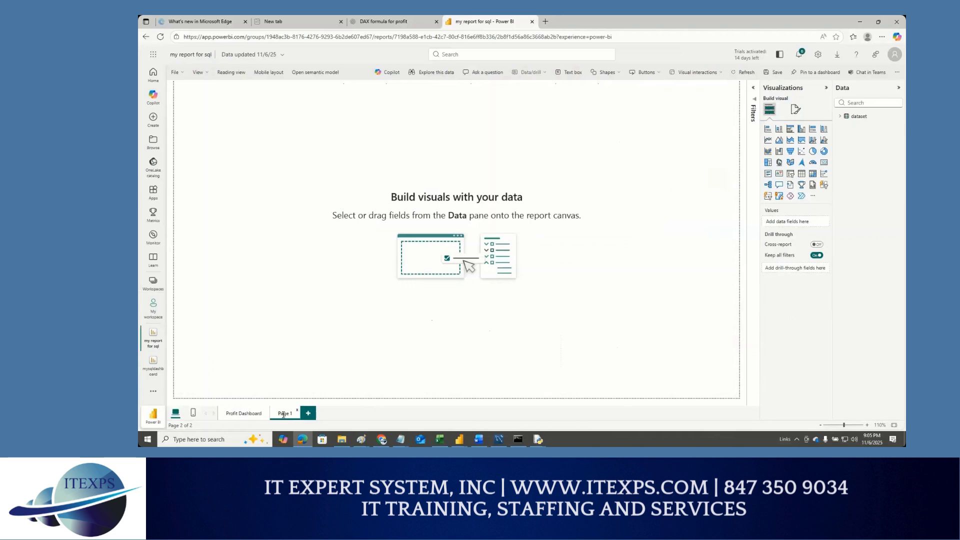
double_click(284, 415)
key(BackSpace)
key(BackSpace)
key(BackSpace)
key(BackSpace)
key(BackSpace)
key(BackSpace)
text(a)
text(&A)
Insert a Q&A visual on the new page and enlarge it across the middle of the canvas
click(476, 73)
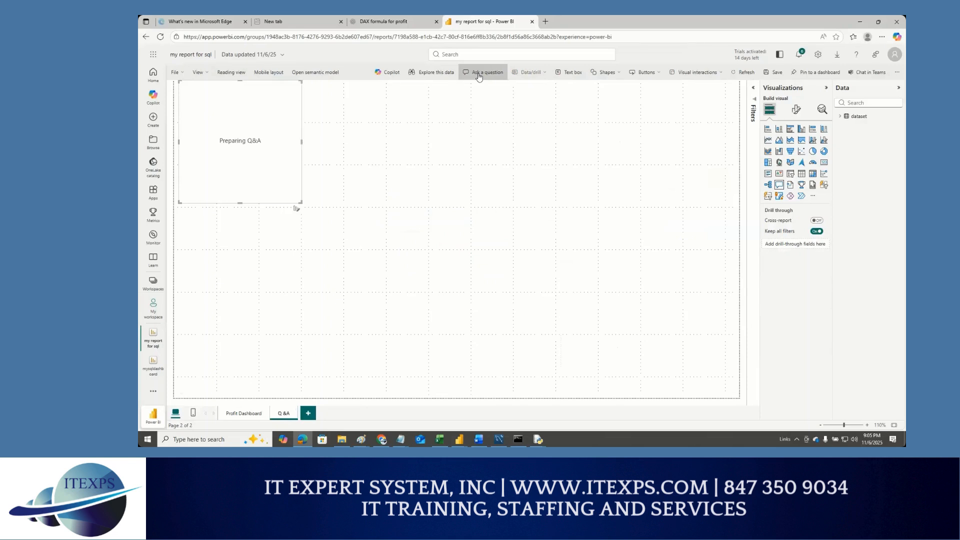
click(629, 326)
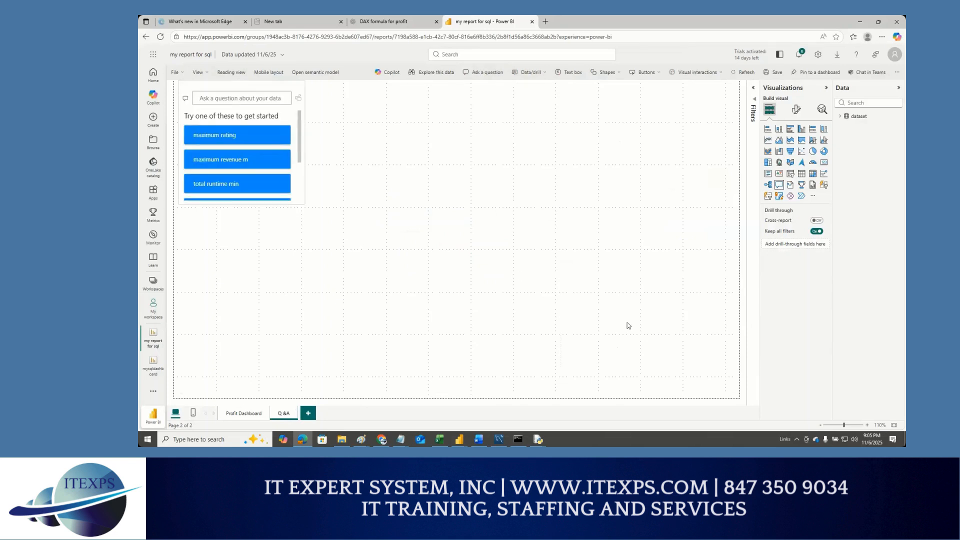
click(519, 280)
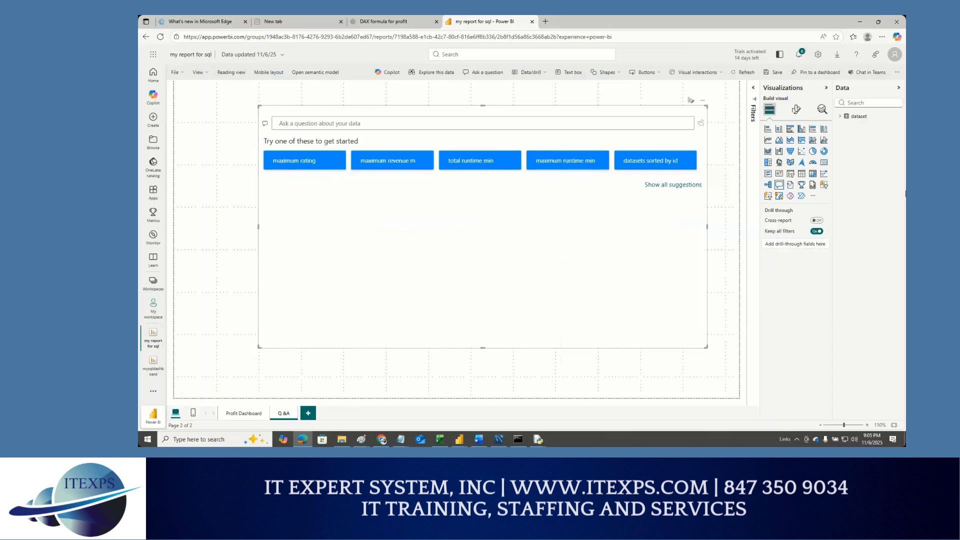
Expand the dataset table's fields and ask the Q&A visual for "total profit"
click(840, 116)
click(423, 120)
text(tota)
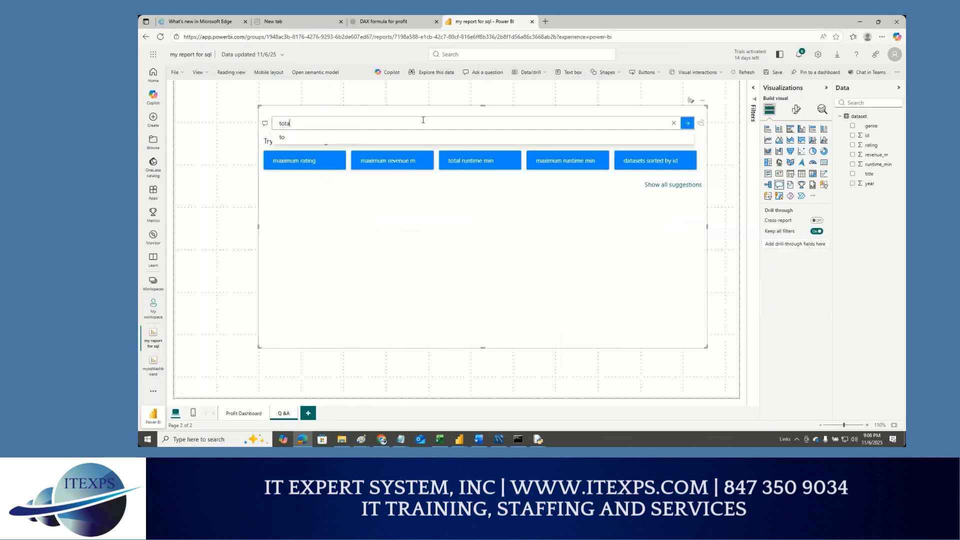
text(l profit)
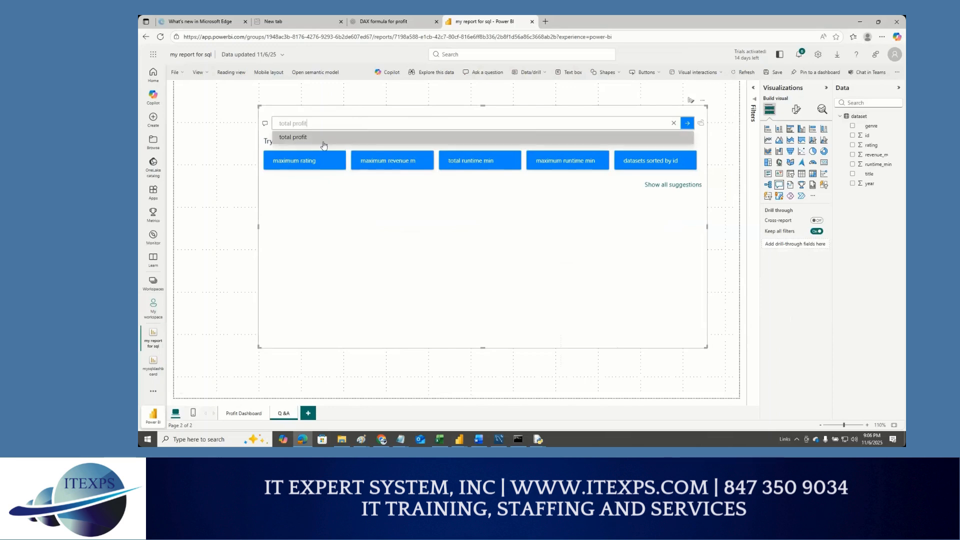
key(Return)
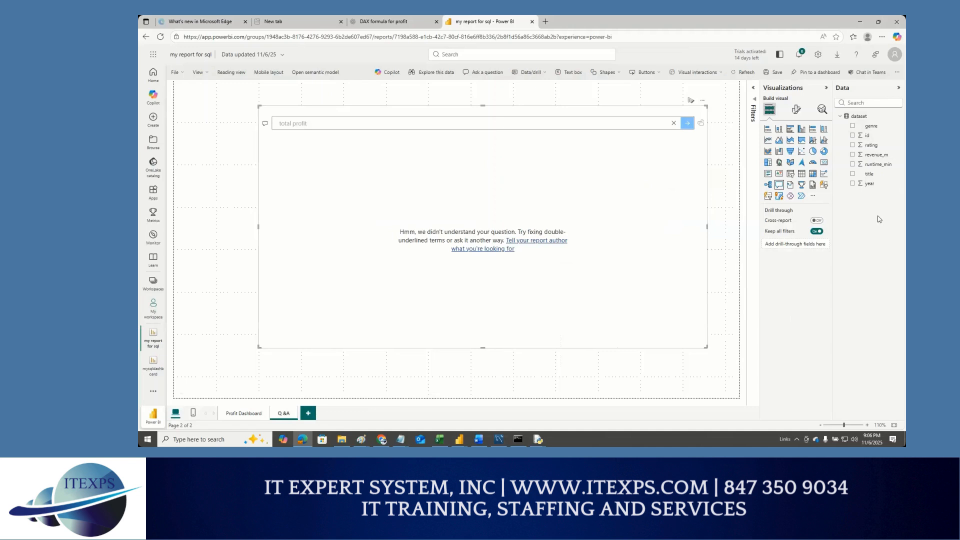
Change the Q&A question to "total revenue m per genre" using the suggested completions
double_click(326, 124)
text(rev)
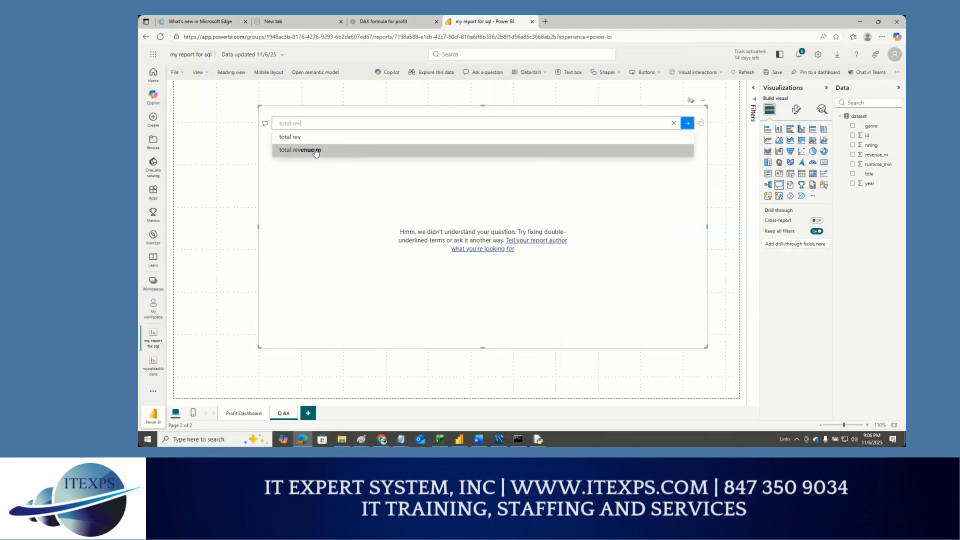
click(316, 151)
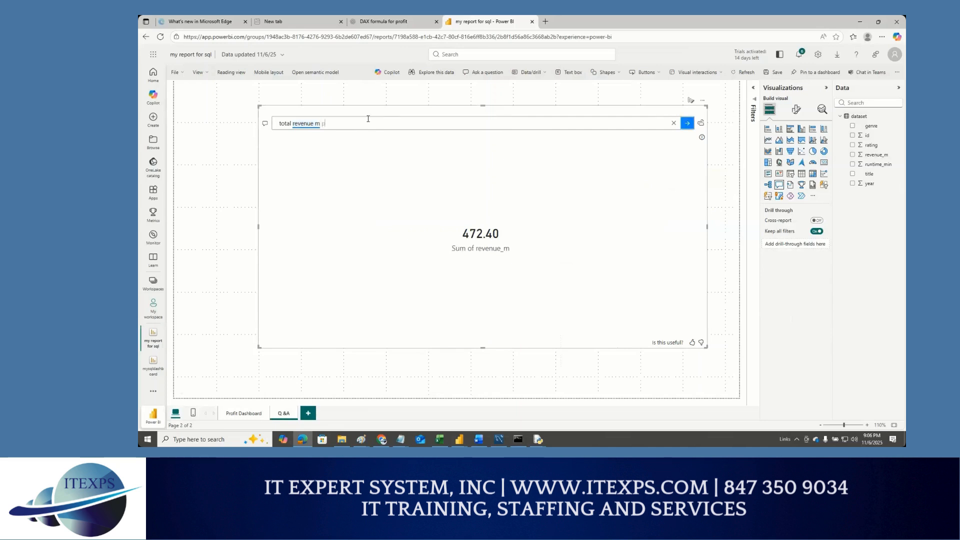
text(er gen)
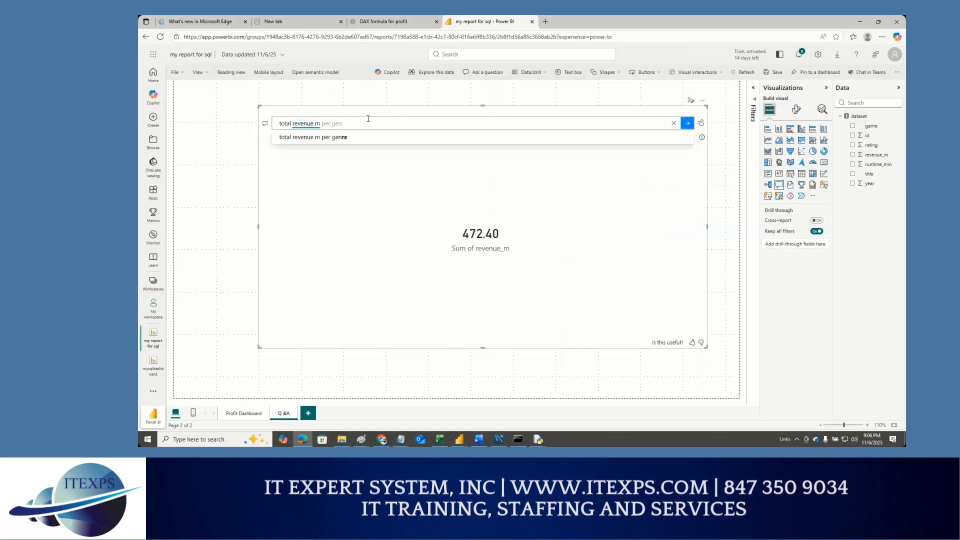
click(338, 142)
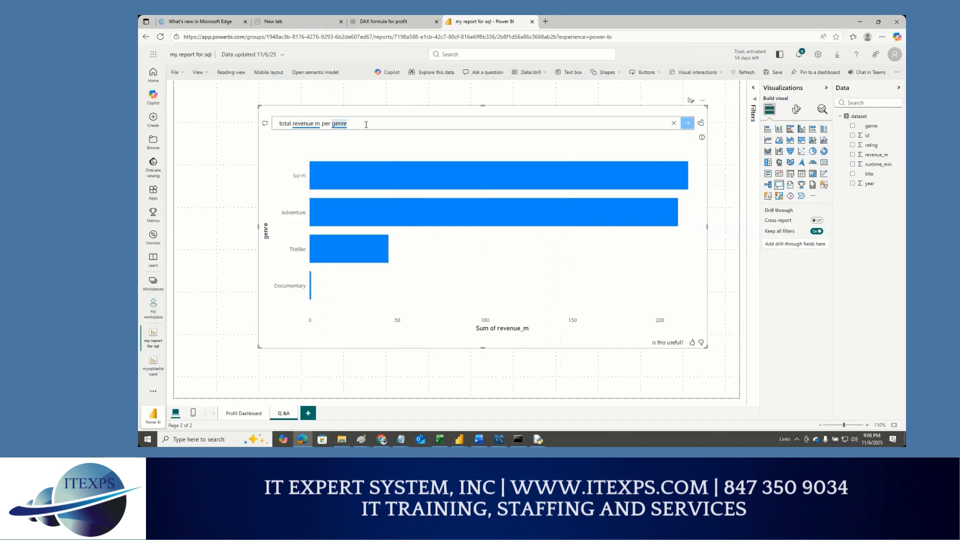
Extend the Q&A question to "total revenue m per genre as donut graph" and submit it
text(a)
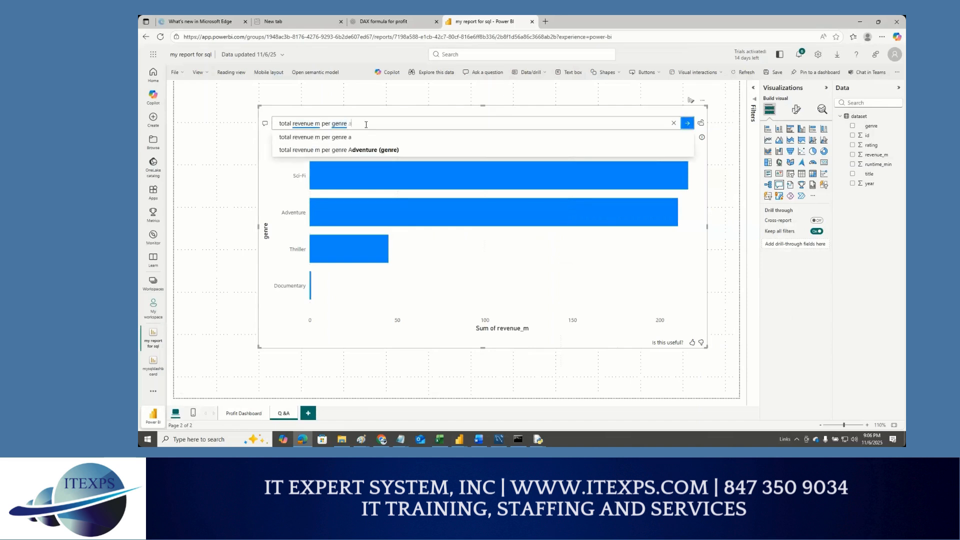
text(s)
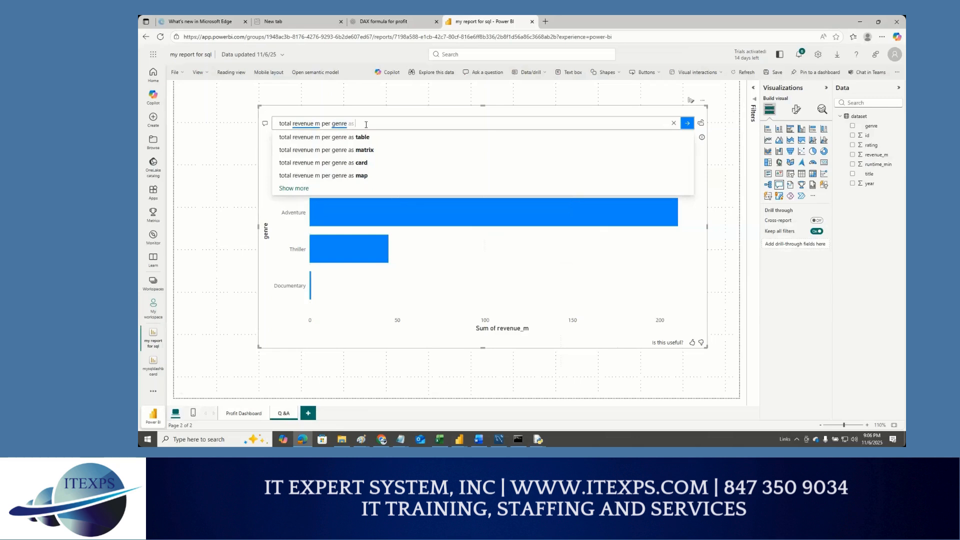
text( don)
double_click(363, 124)
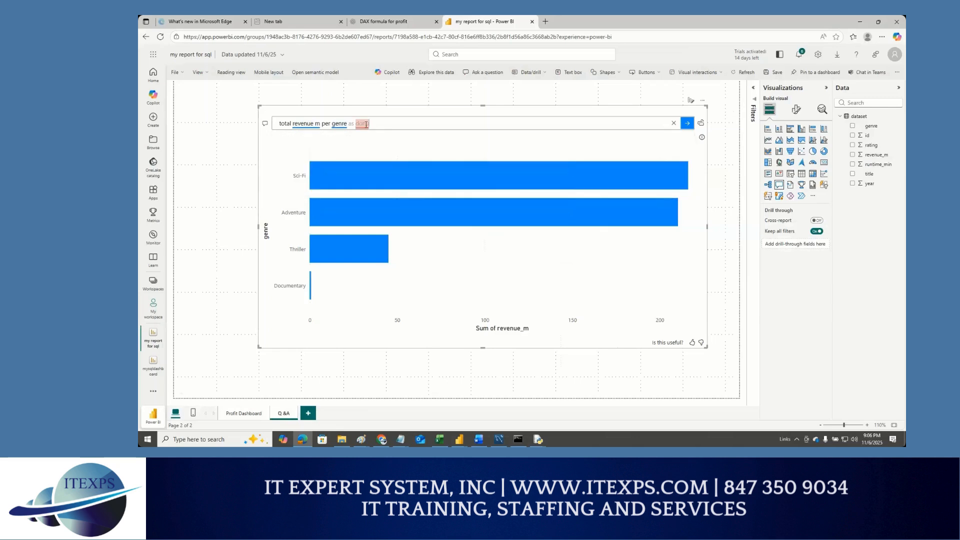
text(donut)
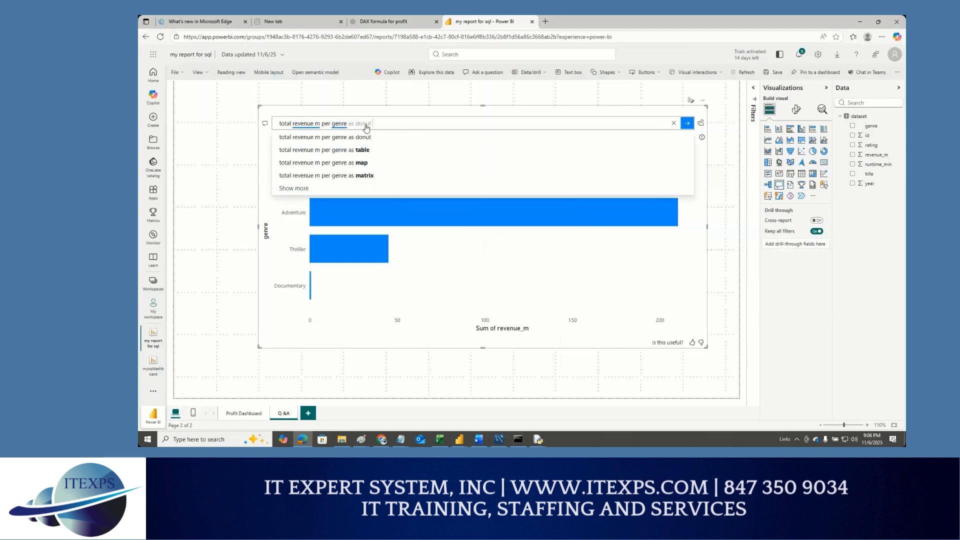
text( graph)
key(Return)
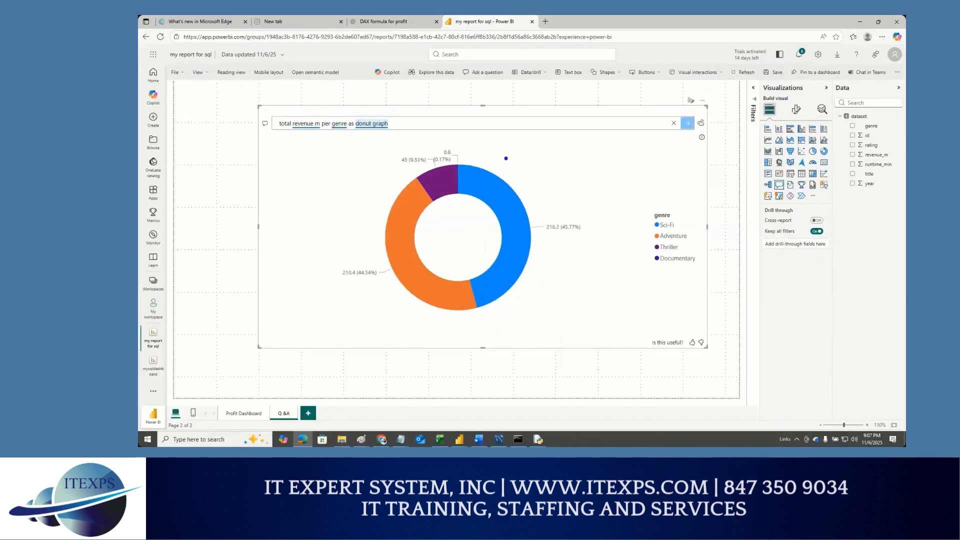
drag(409, 103, 409, 141)
drag(410, 103, 428, 90)
mouse_move(442, 95)
mouse_down()
mouse_move(481, 129)
mouse_move(485, 107)
mouse_up()
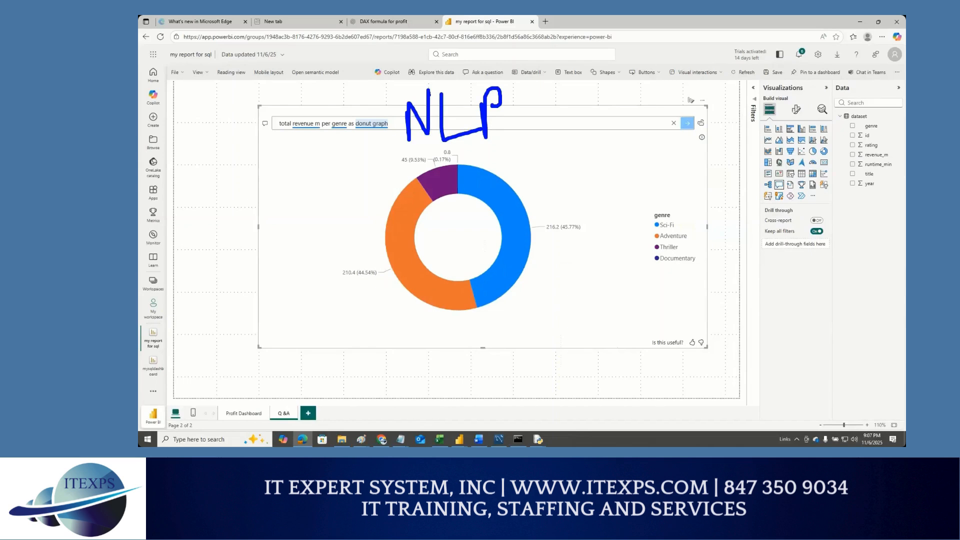
mouse_move(530, 170)
mouse_down()
mouse_move(550, 159)
mouse_move(547, 124)
mouse_up()
drag(558, 126, 575, 150)
drag(578, 131, 598, 147)
mouse_move(865, 103)
mouse_down()
mouse_move(893, 176)
mouse_move(874, 100)
mouse_up()
mouse_move(750, 144)
mouse_down()
mouse_move(751, 170)
mouse_move(794, 153)
mouse_up()
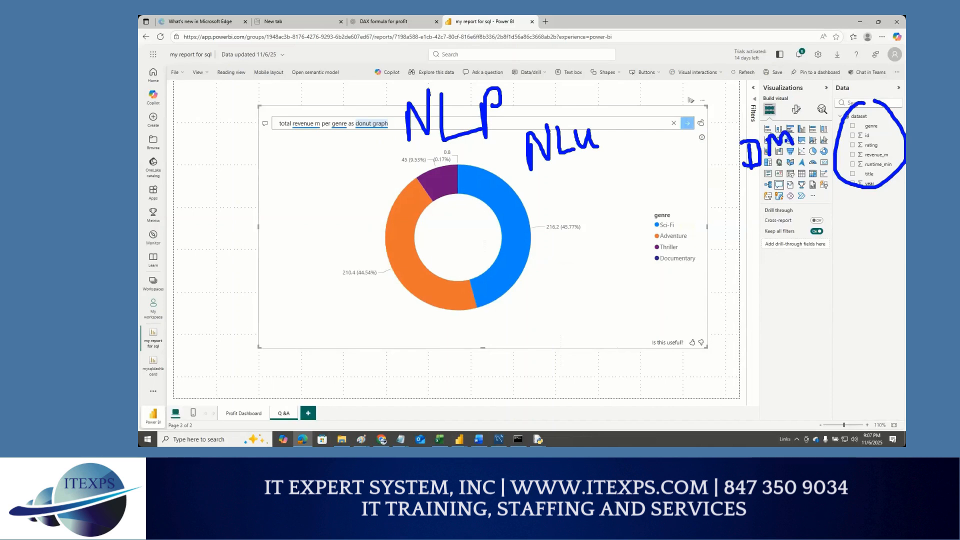
drag(739, 125, 798, 107)
drag(745, 57, 756, 98)
drag(781, 62, 784, 85)
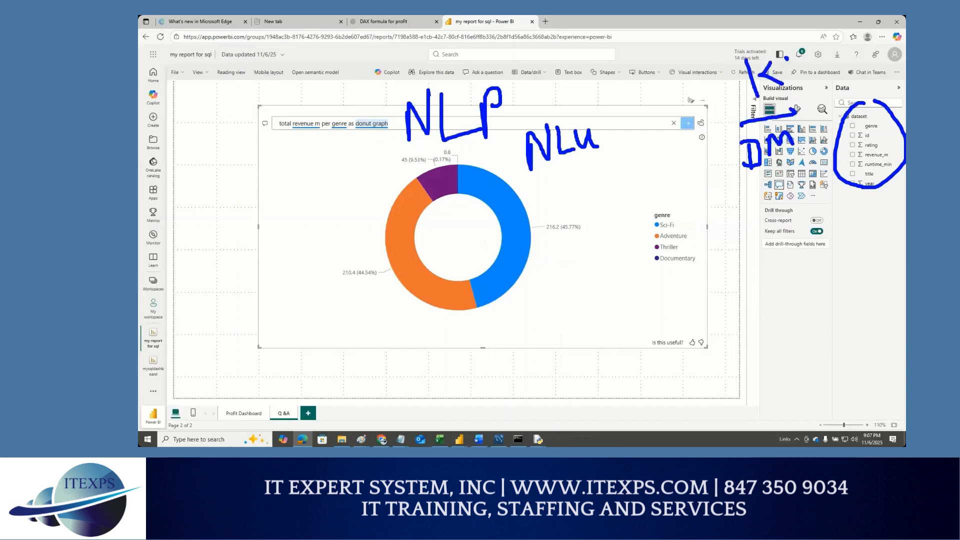
drag(787, 50, 783, 80)
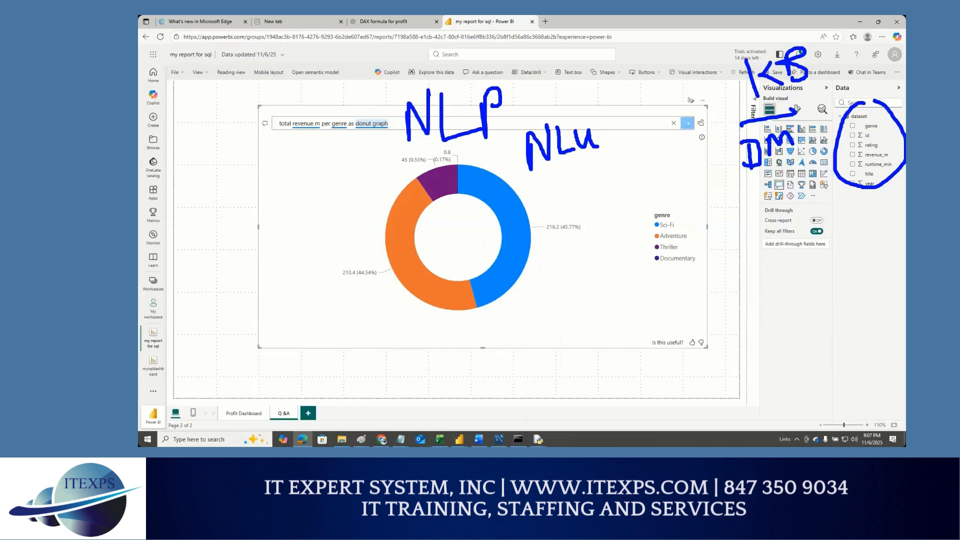
mouse_move(736, 308)
mouse_down()
mouse_move(741, 324)
mouse_move(749, 311)
mouse_up()
mouse_move(762, 305)
mouse_down()
mouse_move(768, 329)
mouse_move(767, 316)
mouse_up()
drag(782, 302, 825, 304)
mouse_move(726, 310)
mouse_down()
mouse_move(791, 336)
mouse_move(720, 306)
mouse_up()
drag(663, 308, 678, 326)
drag(680, 308, 690, 327)
mouse_move(691, 325)
mouse_down()
mouse_move(705, 308)
mouse_move(709, 320)
mouse_up()
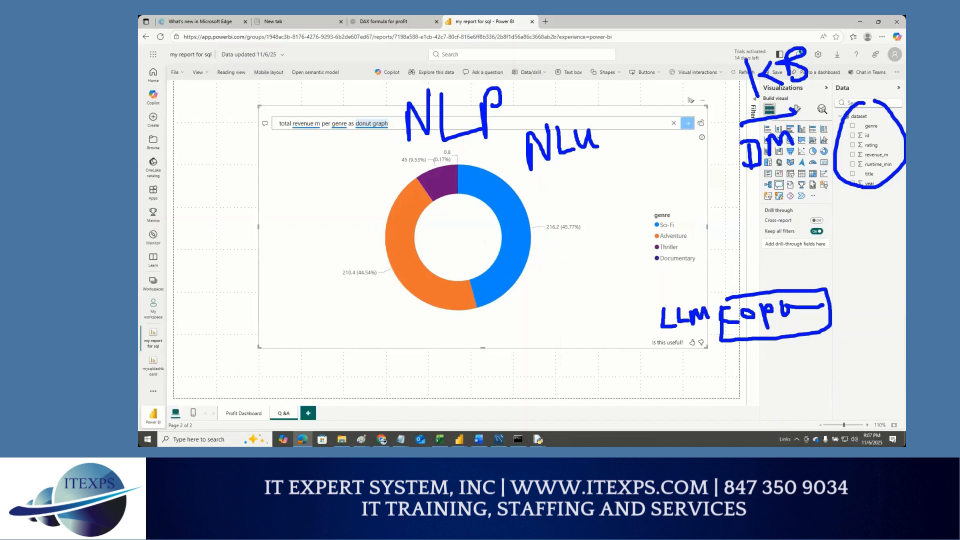
drag(779, 325, 803, 368)
drag(786, 358, 805, 354)
mouse_move(854, 164)
mouse_down()
mouse_move(779, 236)
mouse_move(758, 286)
mouse_move(772, 284)
mouse_up()
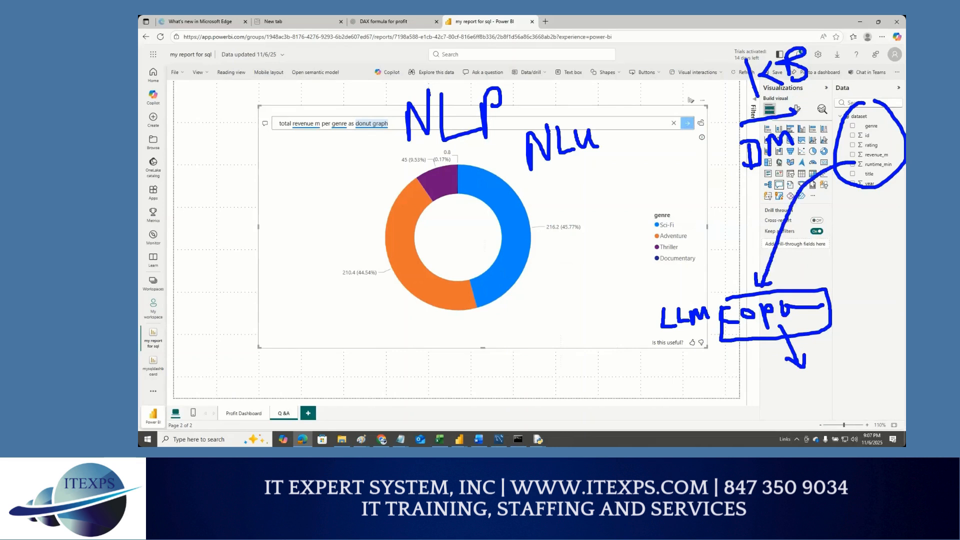
mouse_move(276, 132)
mouse_down()
mouse_move(329, 133)
mouse_move(529, 223)
mouse_move(650, 299)
mouse_move(758, 102)
mouse_move(538, 177)
mouse_move(540, 188)
mouse_up()
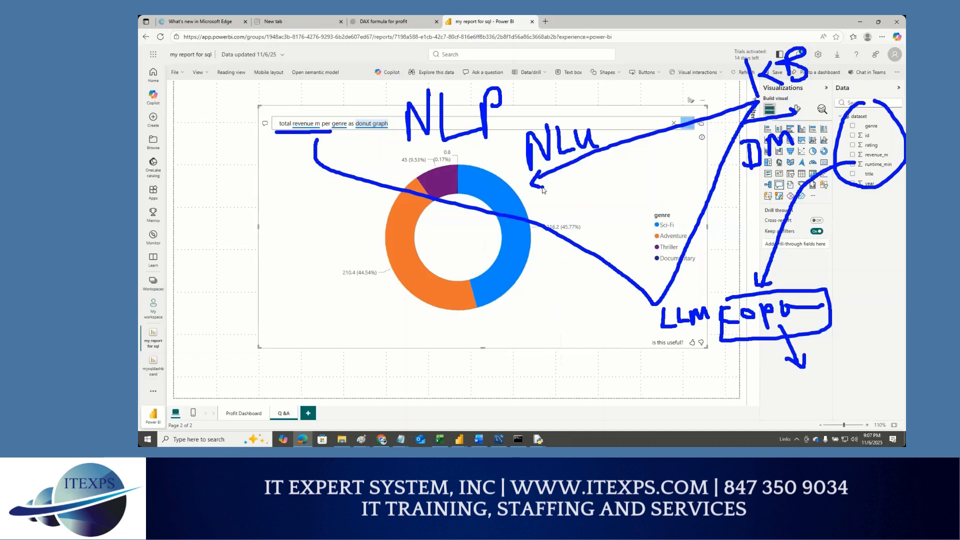
key(Escape)
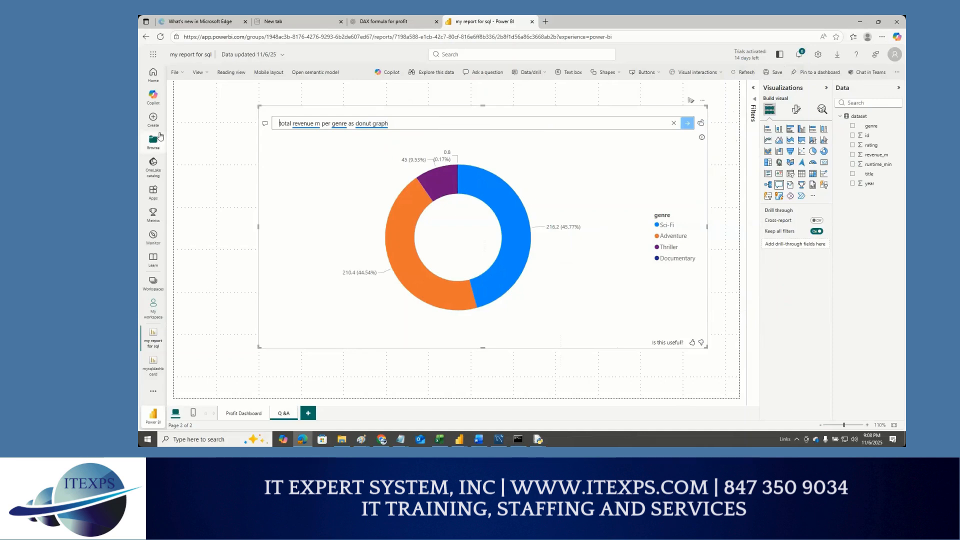
click(184, 74)
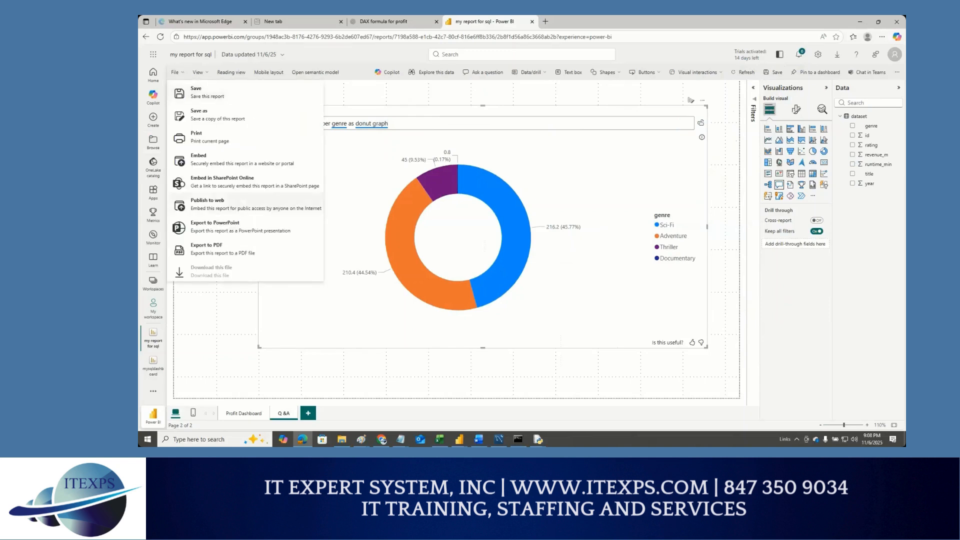
key(ctrl+1)
click(235, 212)
mouse_move(254, 175)
mouse_down()
mouse_move(180, 189)
mouse_move(263, 176)
mouse_up()
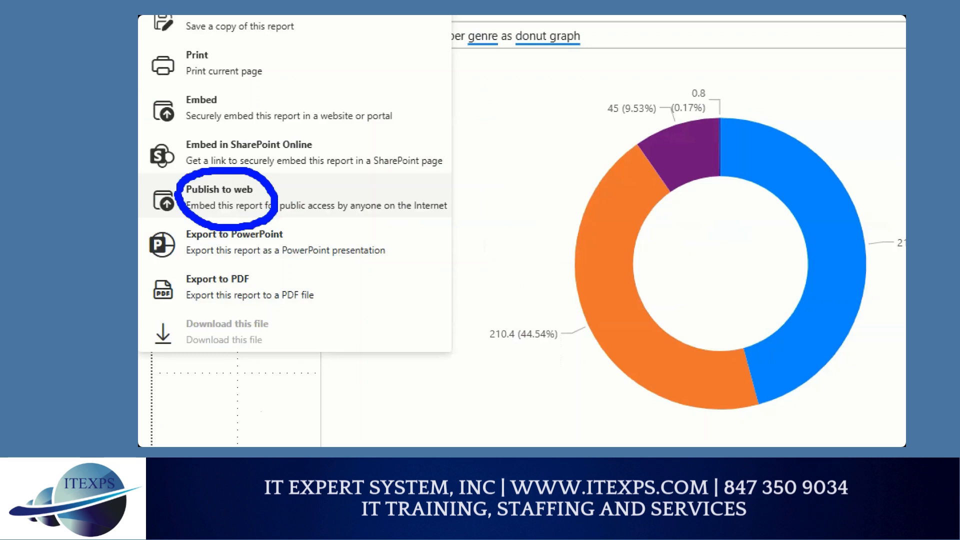
mouse_move(504, 78)
mouse_down()
mouse_move(629, 90)
mouse_move(778, 256)
mouse_move(450, 290)
mouse_move(525, 85)
mouse_up()
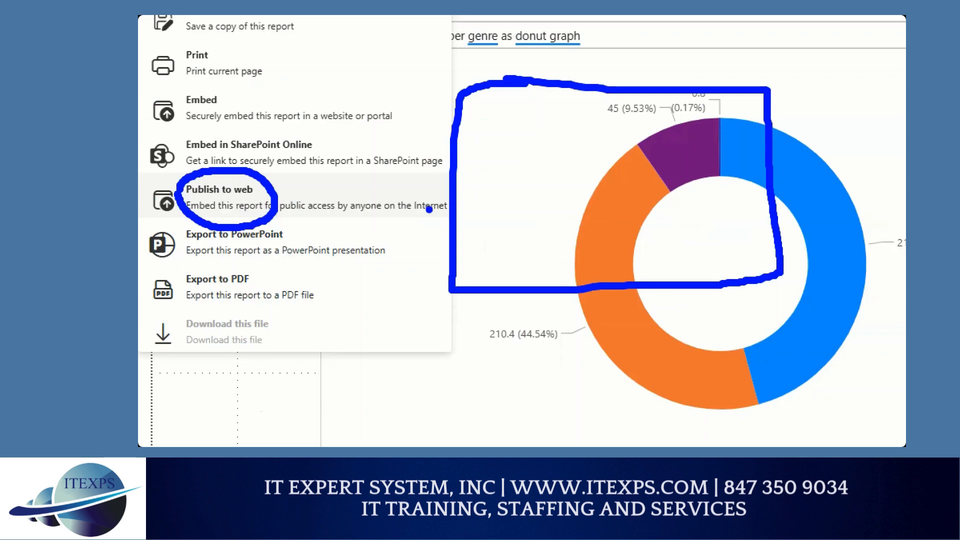
mouse_move(281, 195)
mouse_down()
mouse_move(492, 205)
mouse_move(491, 218)
mouse_up()
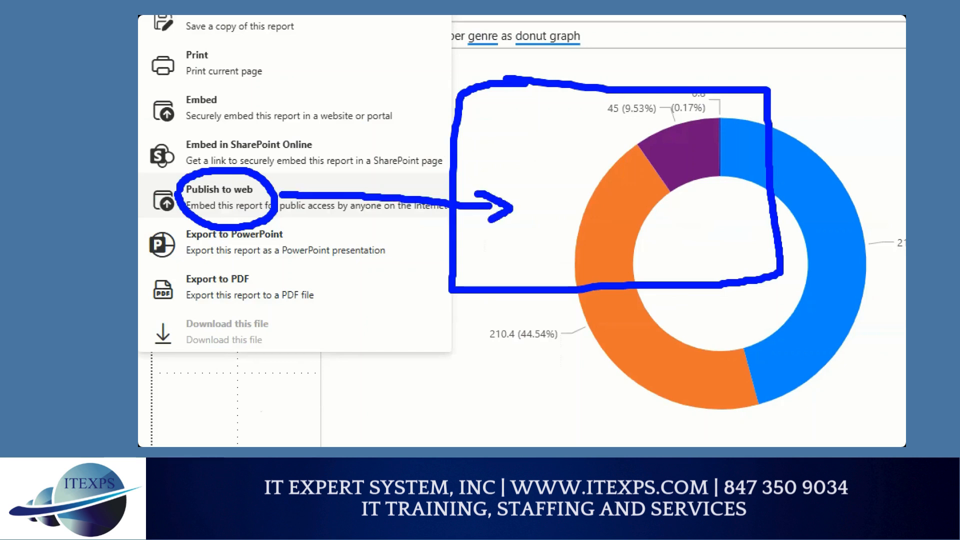
mouse_move(548, 144)
mouse_down()
mouse_move(634, 220)
mouse_move(604, 125)
mouse_move(553, 126)
mouse_up()
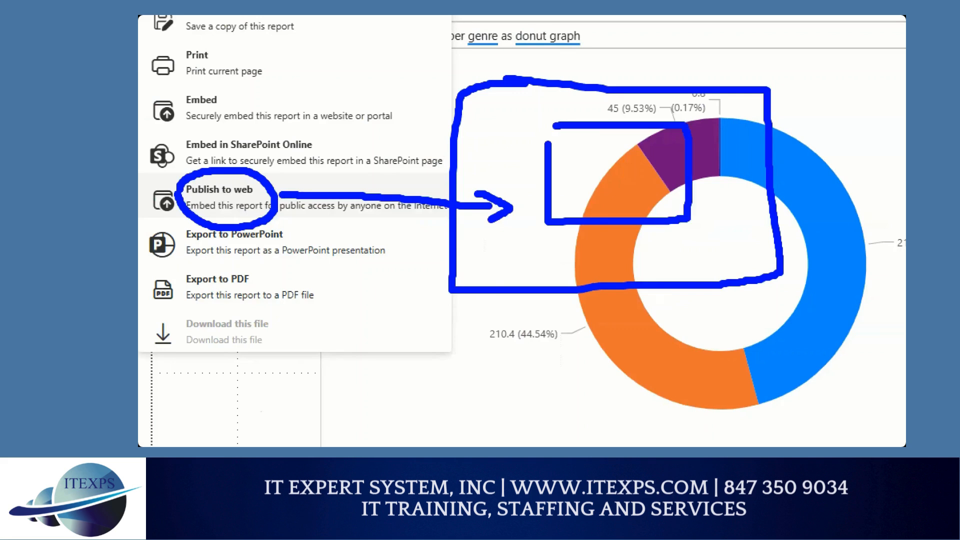
mouse_move(565, 381)
mouse_down()
mouse_move(606, 389)
mouse_move(590, 205)
mouse_move(611, 201)
mouse_up()
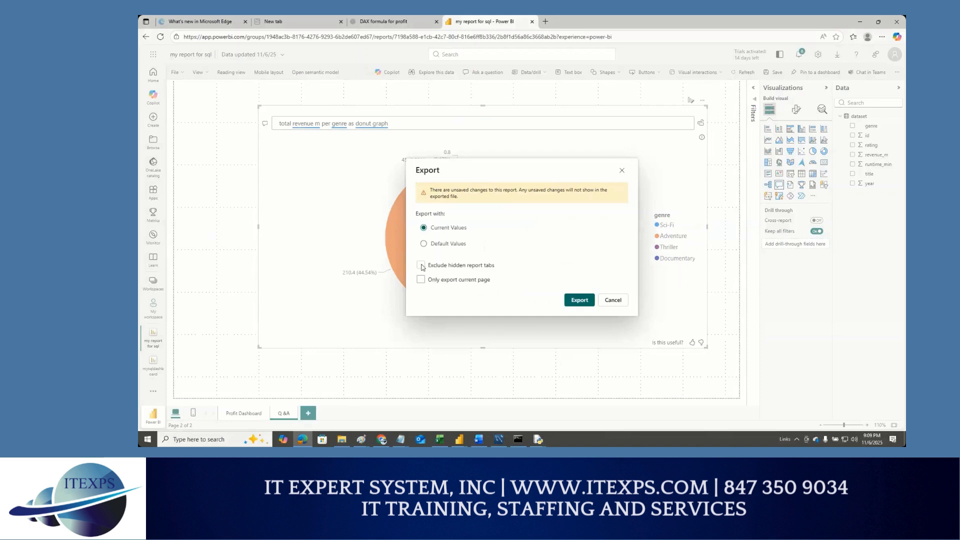
Export the report as a PowerPoint presentation with current values and dismiss the downloads list
click(421, 281)
click(421, 280)
click(578, 301)
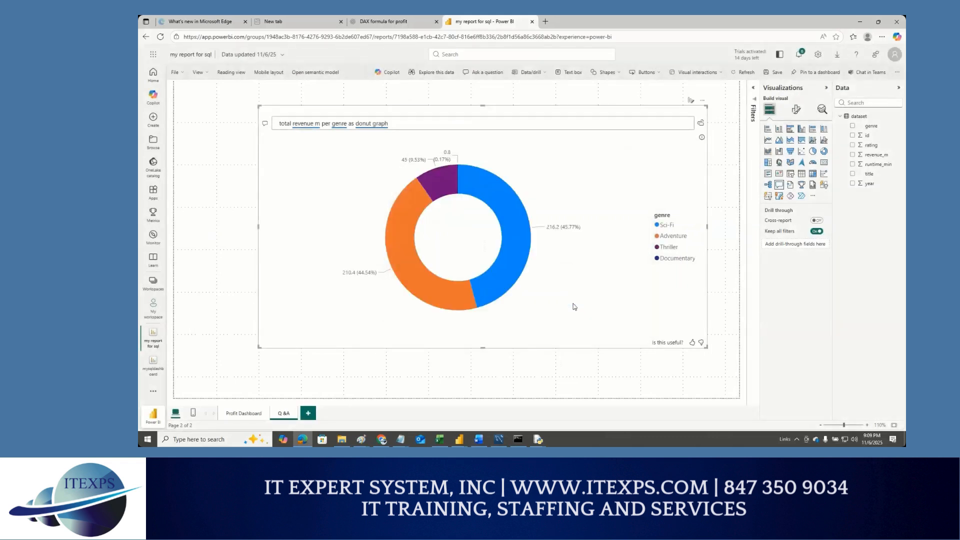
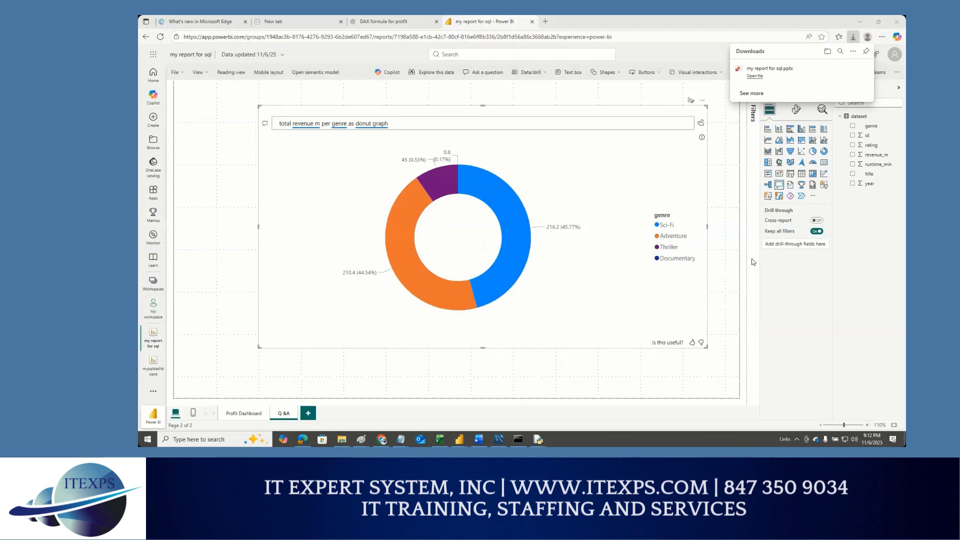
click(753, 279)
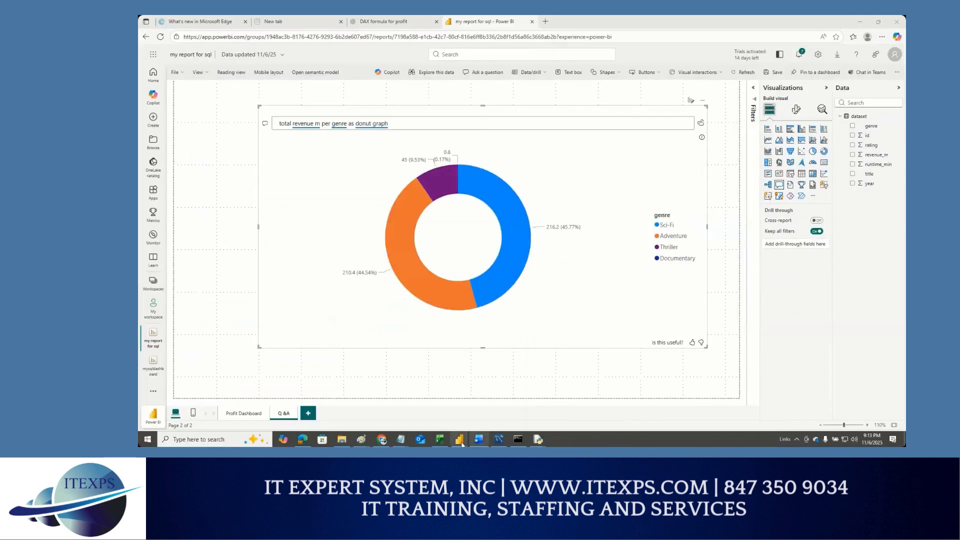
Switch to the mysqldashboard report in Power BI Desktop and dismiss the publishing message
mouse_move(460, 441)
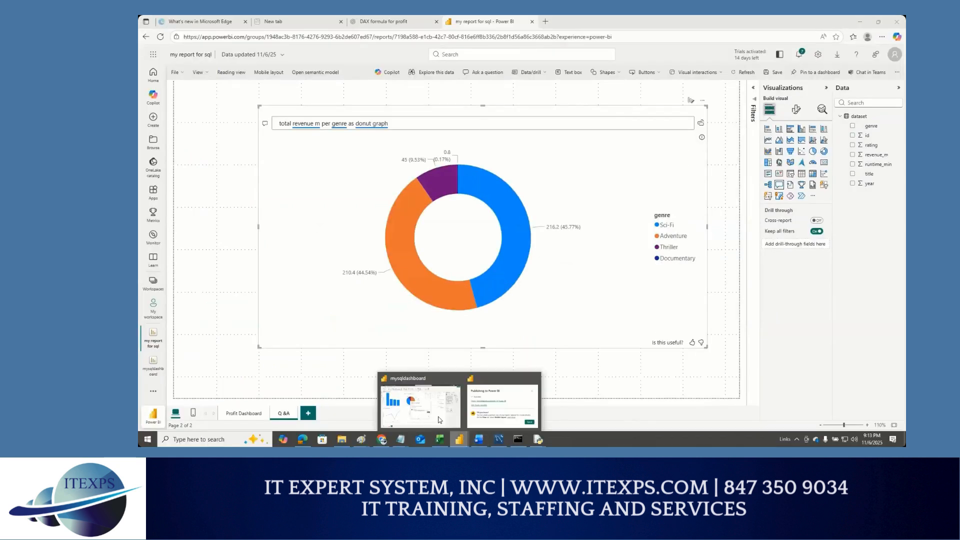
click(440, 420)
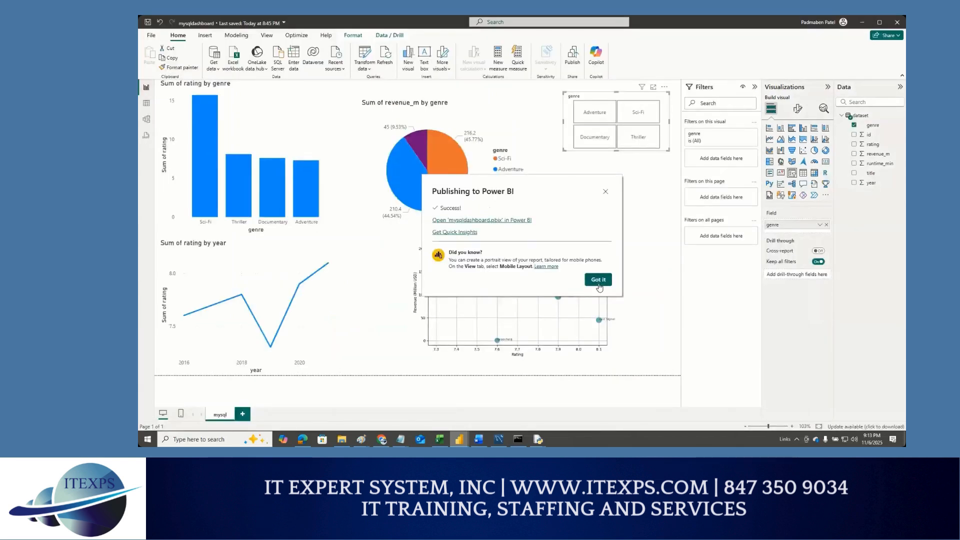
key(Escape)
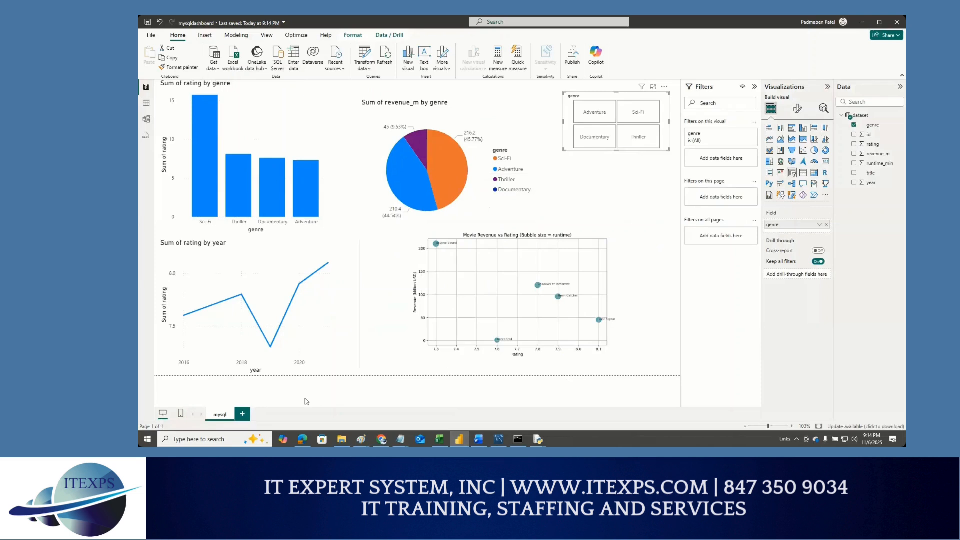
Add a new report page and rename it "Q&A"
click(242, 415)
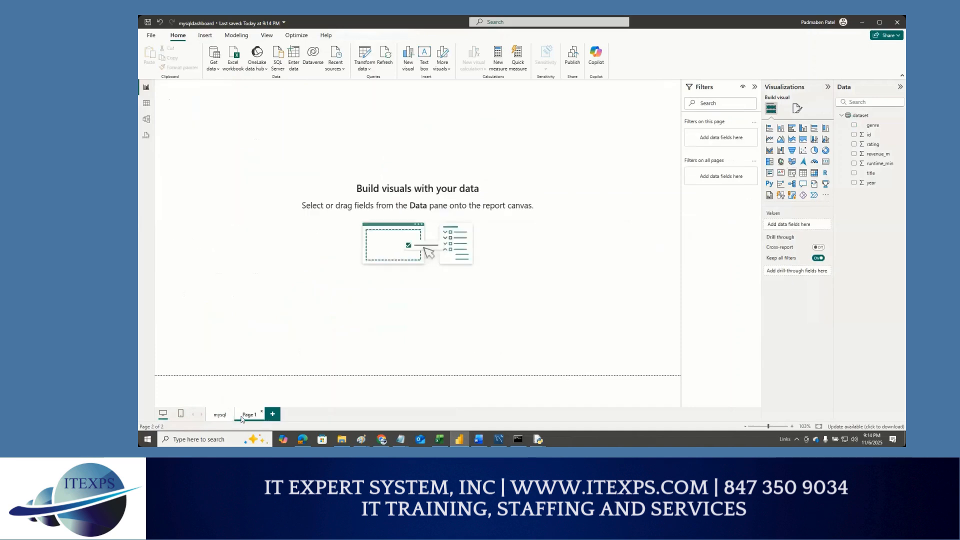
double_click(248, 412)
double_click(248, 412)
key(ctrl+a)
key(BackSpace)
text(Q&A)
click(405, 350)
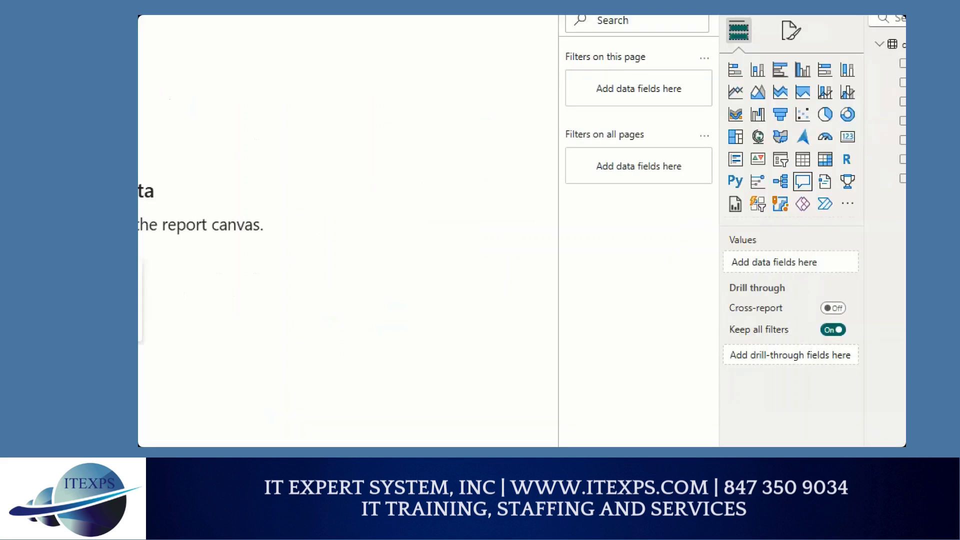
Insert a Q&A visual on the Q&A page and enlarge it to cover most of the canvas
click(803, 181)
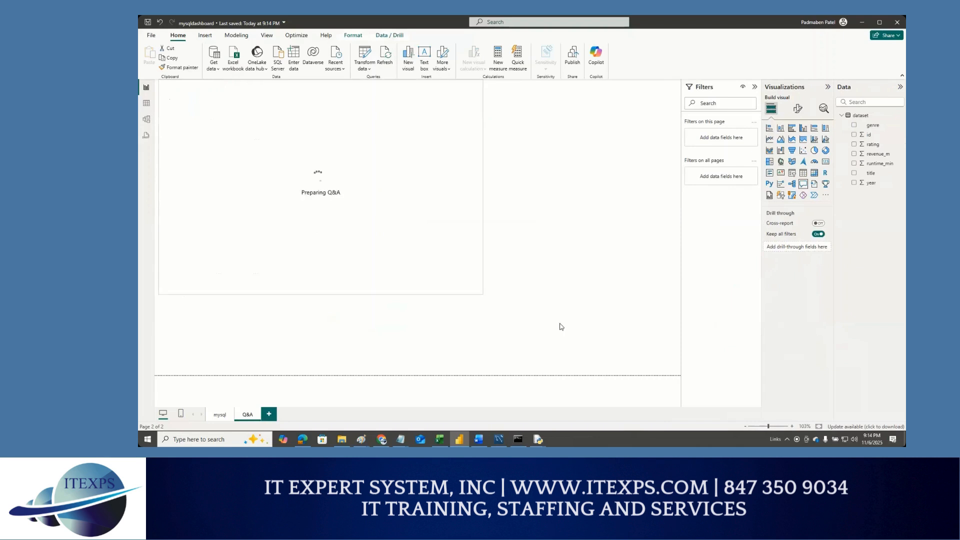
drag(561, 324, 513, 276)
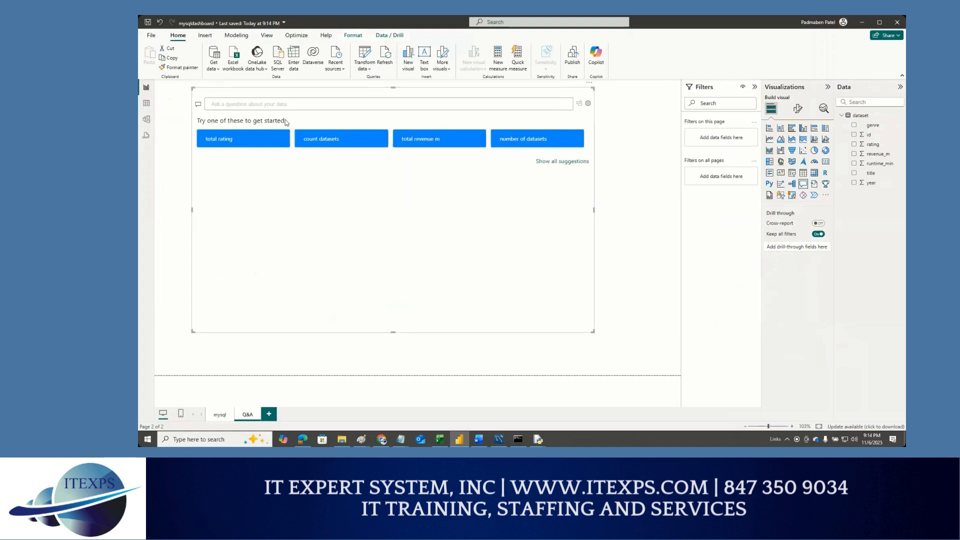
Ask the Q&A visual "show genere vs year" and submit the question
click(243, 102)
text(show g)
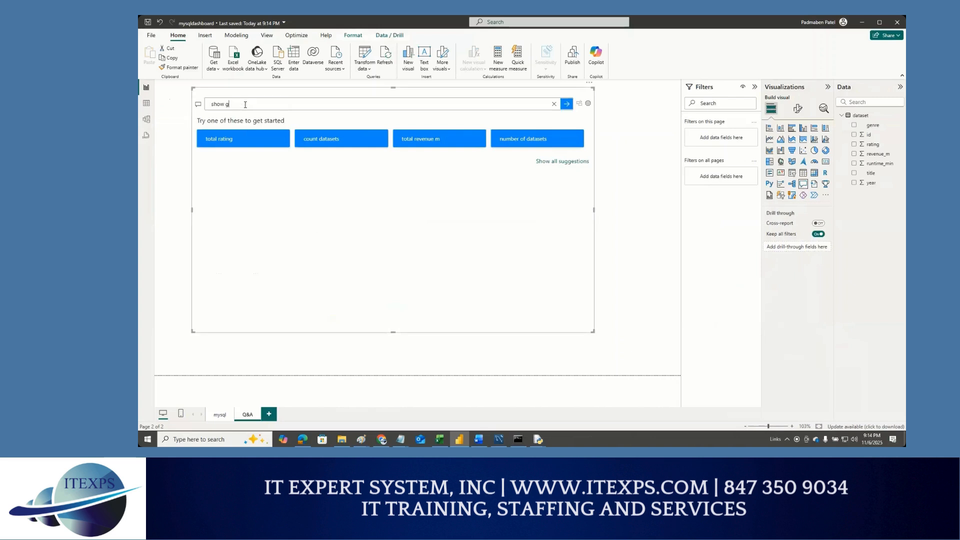
text(enera and year)
key(Return)
double_click(235, 104)
text(genere)
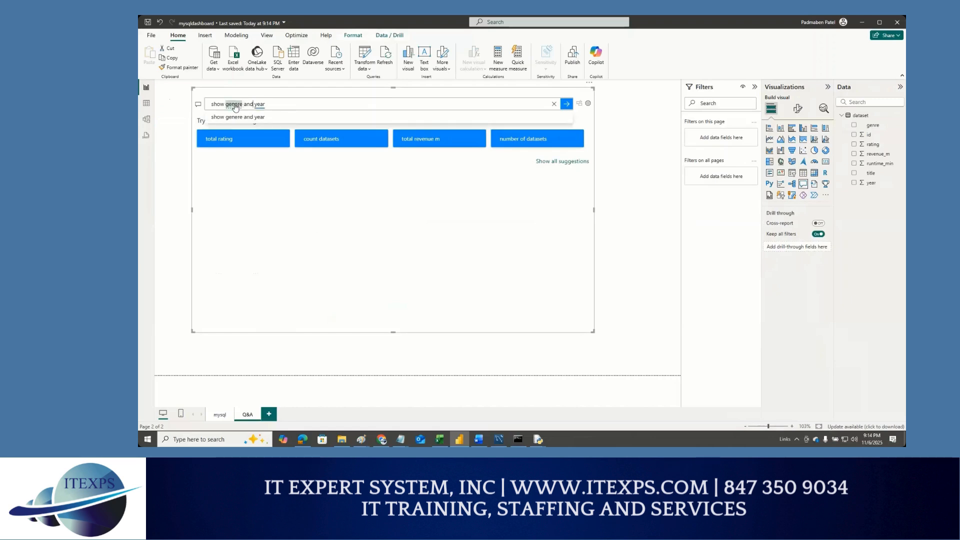
key(BackSpace)
key(BackSpace)
key(BackSpace)
text(vs)
key(Return)
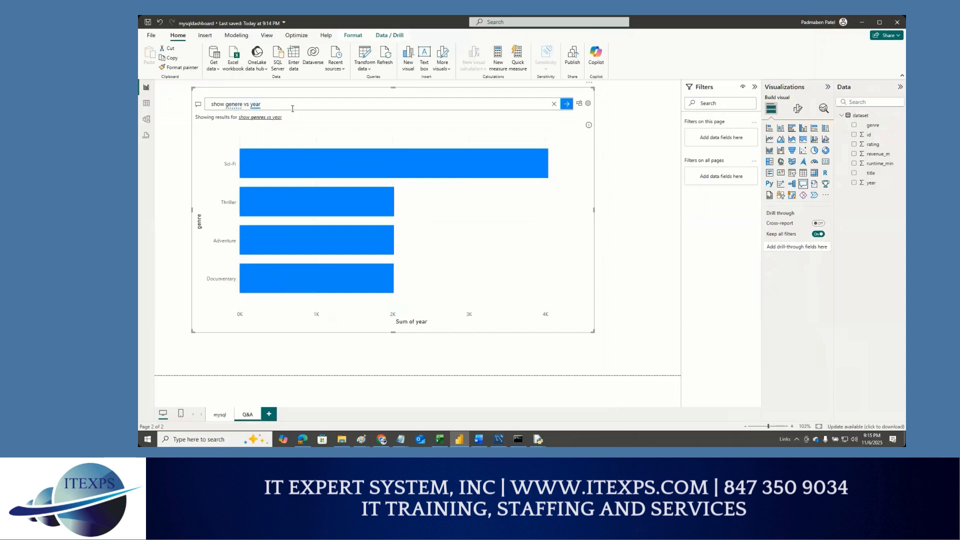
Extend the Q&A question to "show genere vs year order by year" and submit it
text(as)
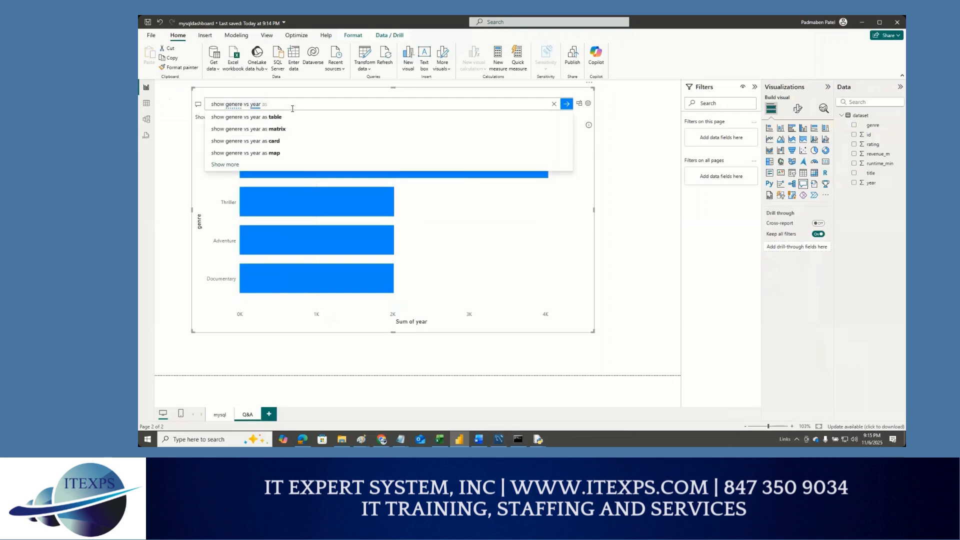
key(BackSpace)
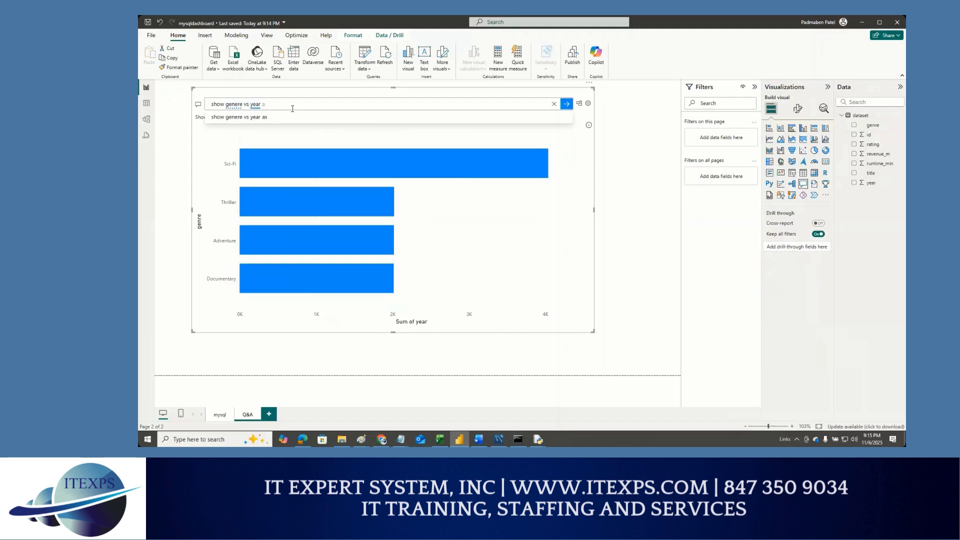
text(o)
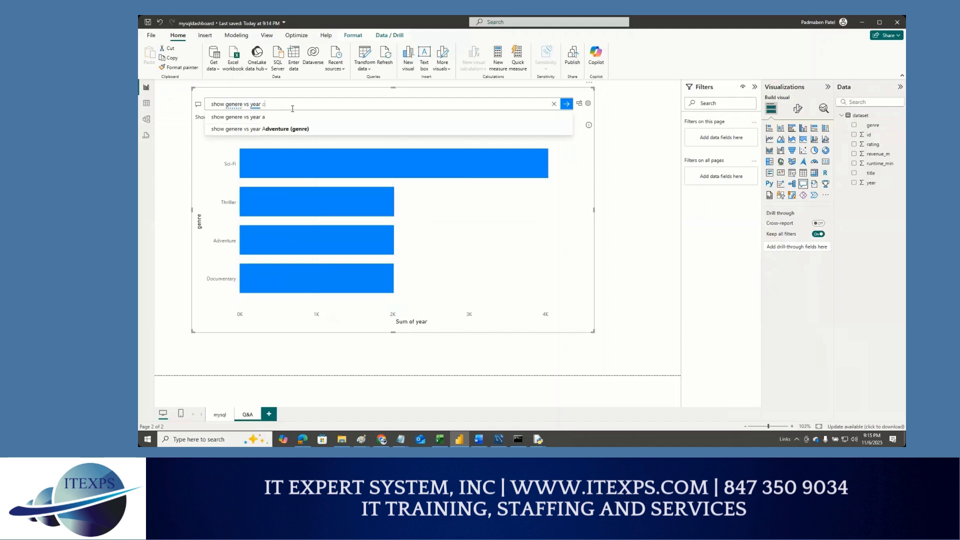
text(rder by )
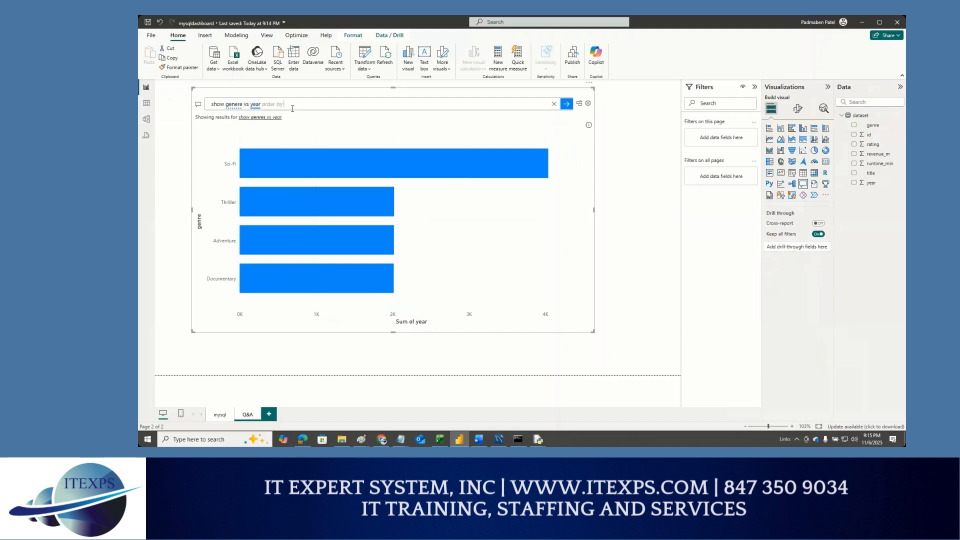
text(year)
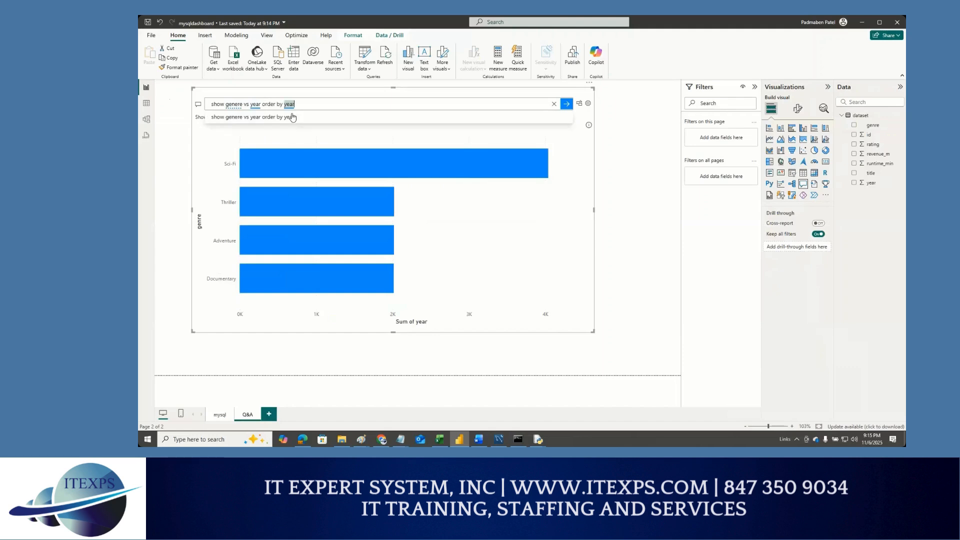
click(292, 118)
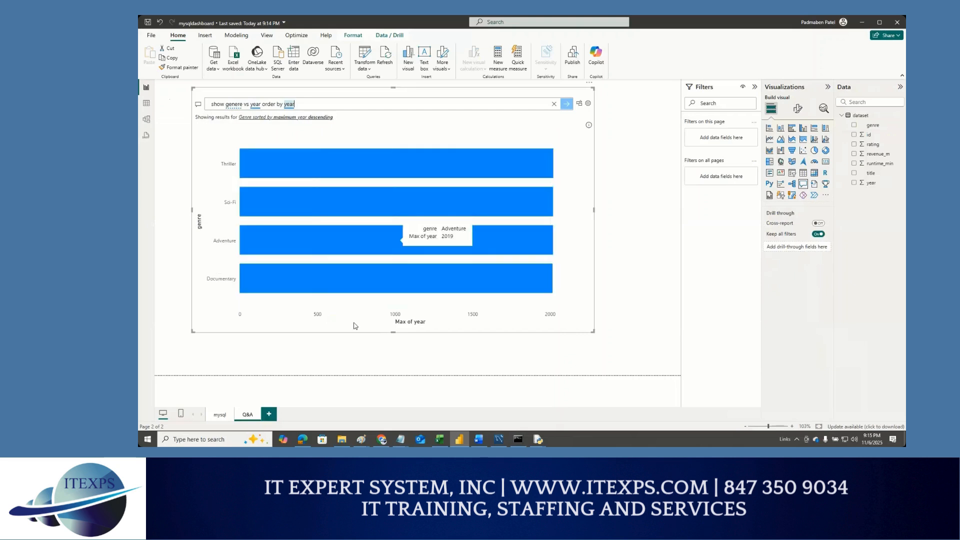
Change the sort field in the Q&A question so it reads "show genere vs year order by genre"
double_click(275, 106)
click(303, 108)
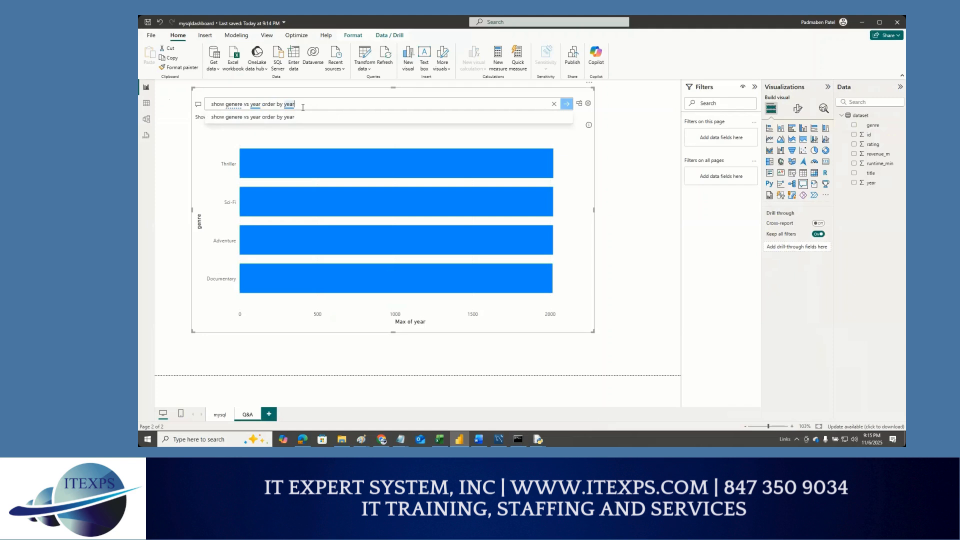
key(BackSpace)
key(BackSpace)
key(BackSpace)
key(BackSpace)
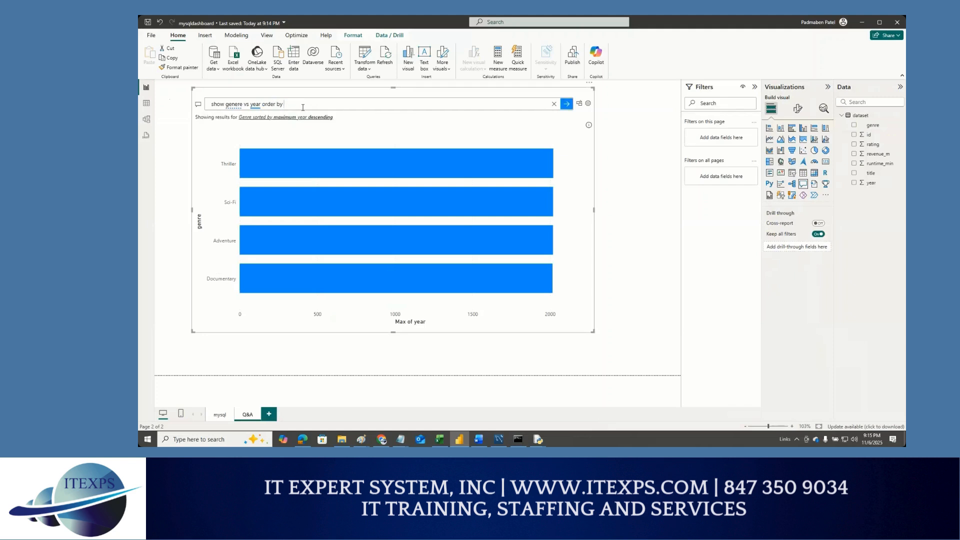
text(gen)
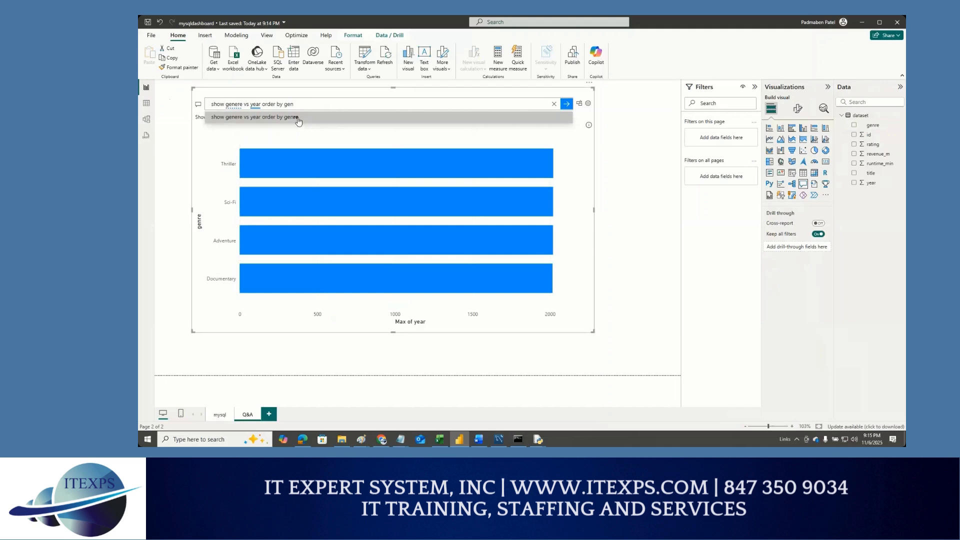
click(299, 117)
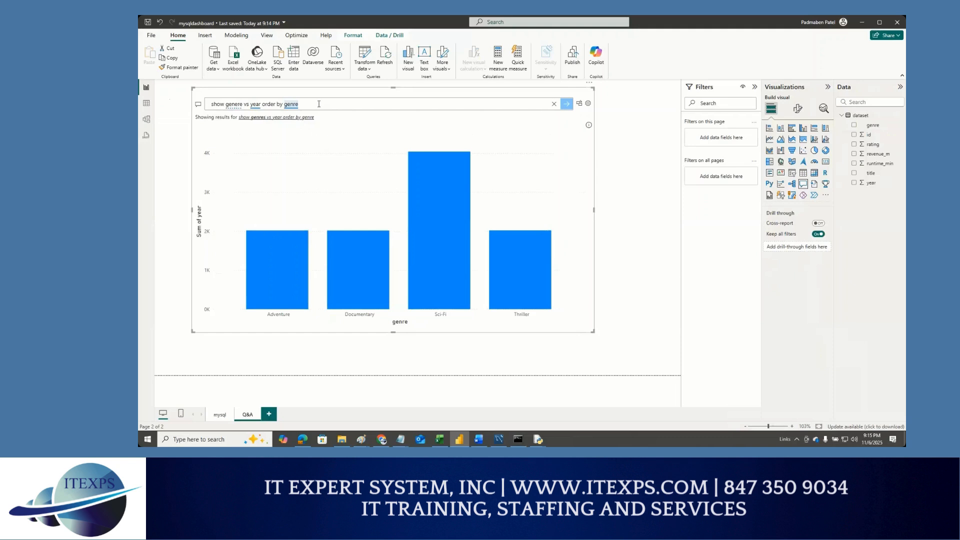
Extend the Q&A question with "as pie chart" and submit it
click(318, 104)
text(as pl)
text(e char)
text(t)
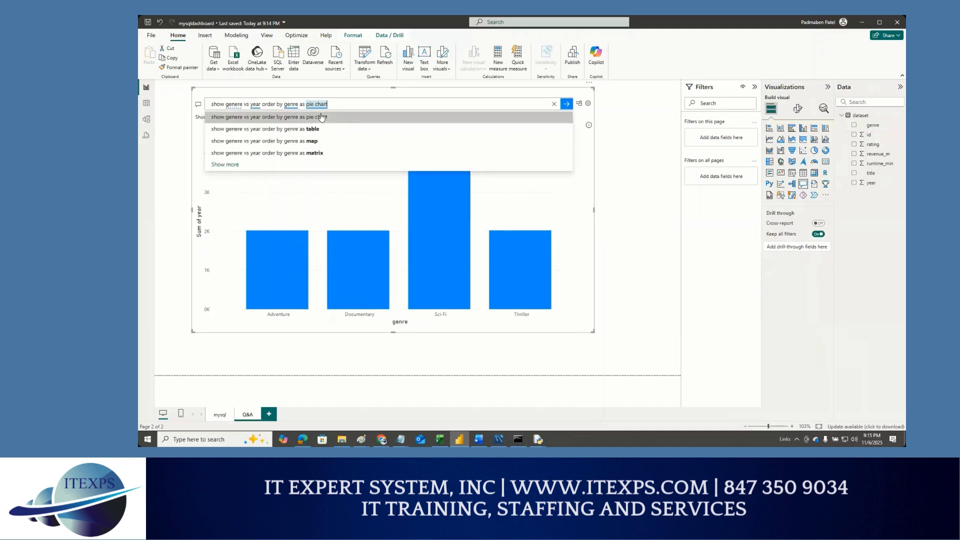
click(321, 117)
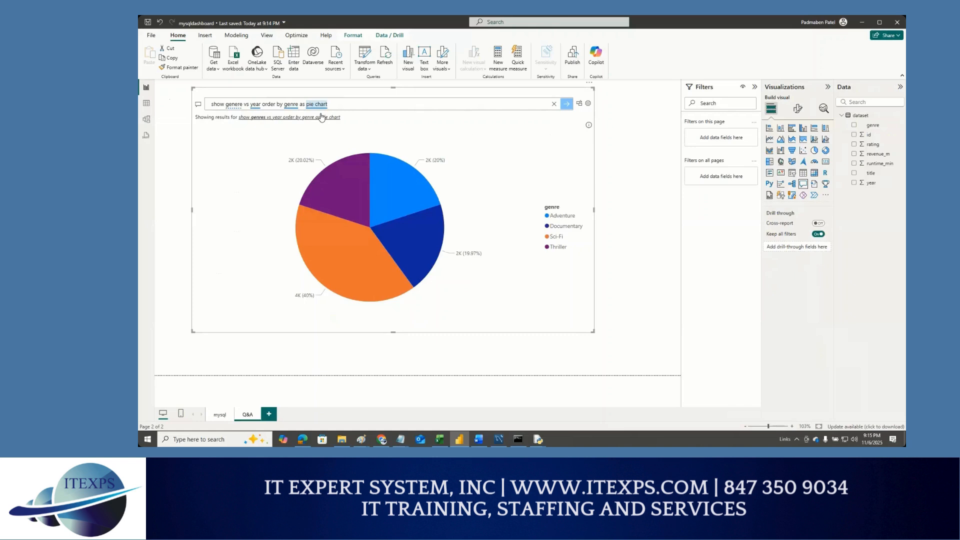
Add a third report page and rename it "custom visuals"
click(269, 415)
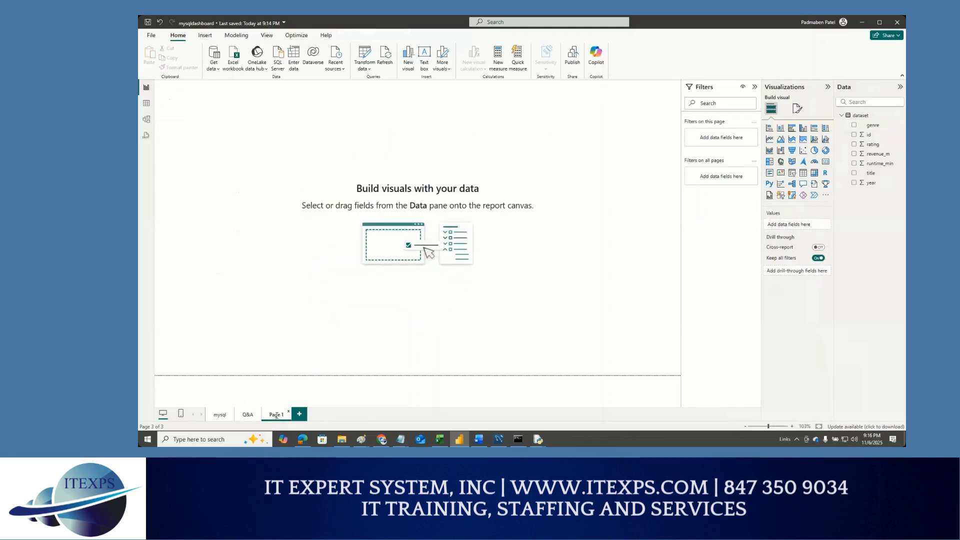
double_click(277, 415)
key(BackSpace)
key(BackSpace)
key(BackSpace)
key(BackSpace)
text(custom visuals)
key(Return)
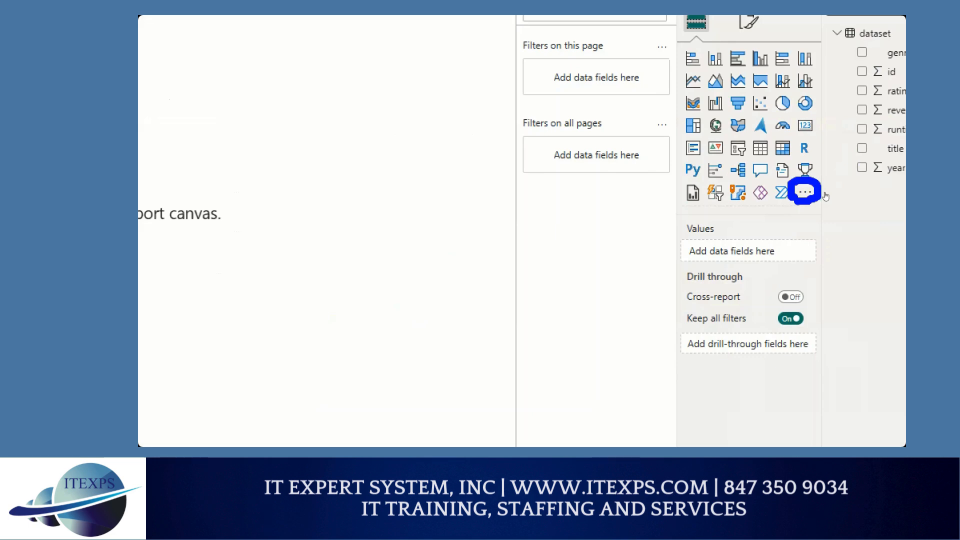
Open the gallery of additional Power BI visuals, check its category filter and search for "word"
click(805, 191)
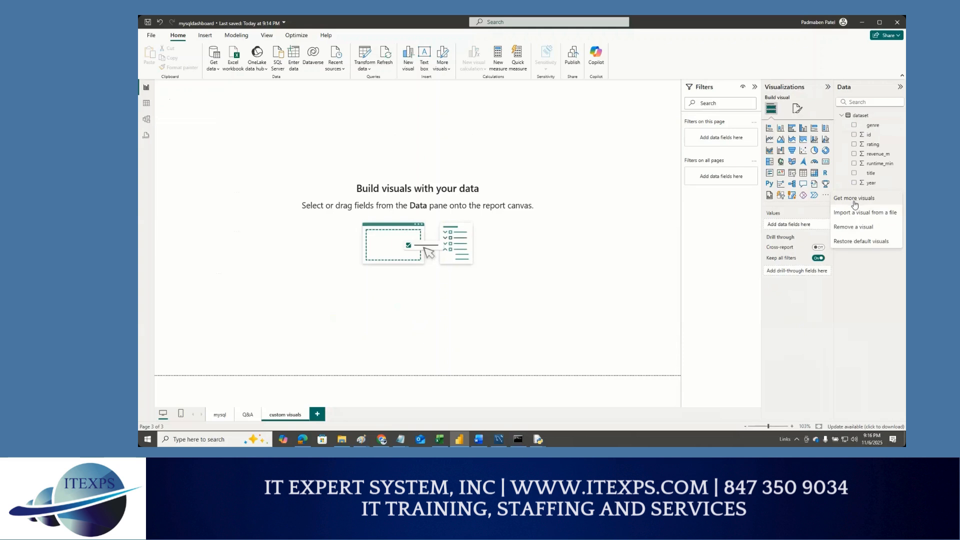
click(854, 201)
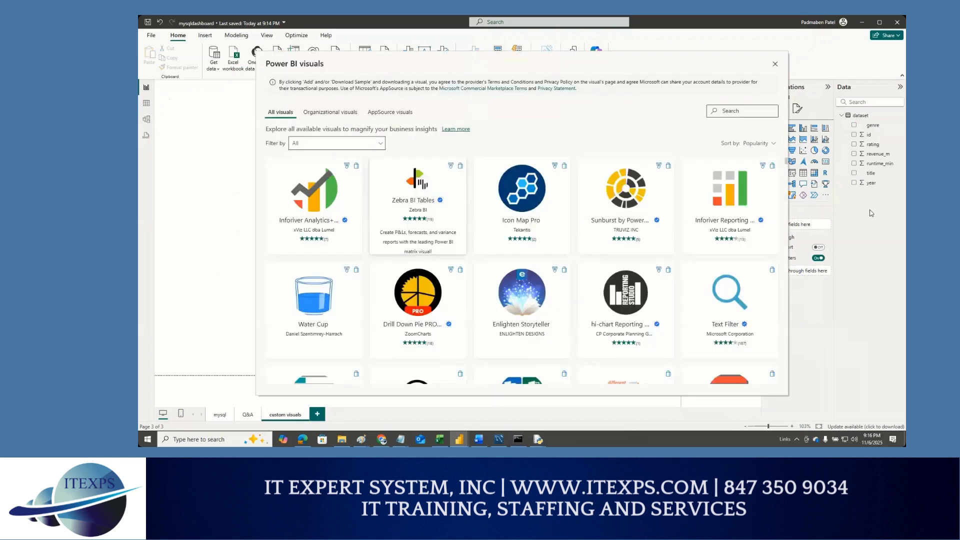
click(334, 147)
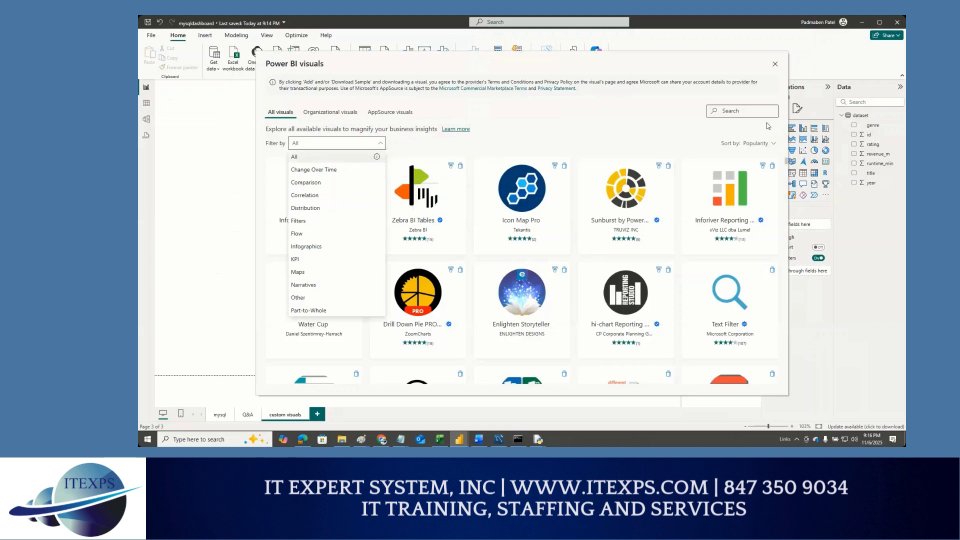
click(745, 111)
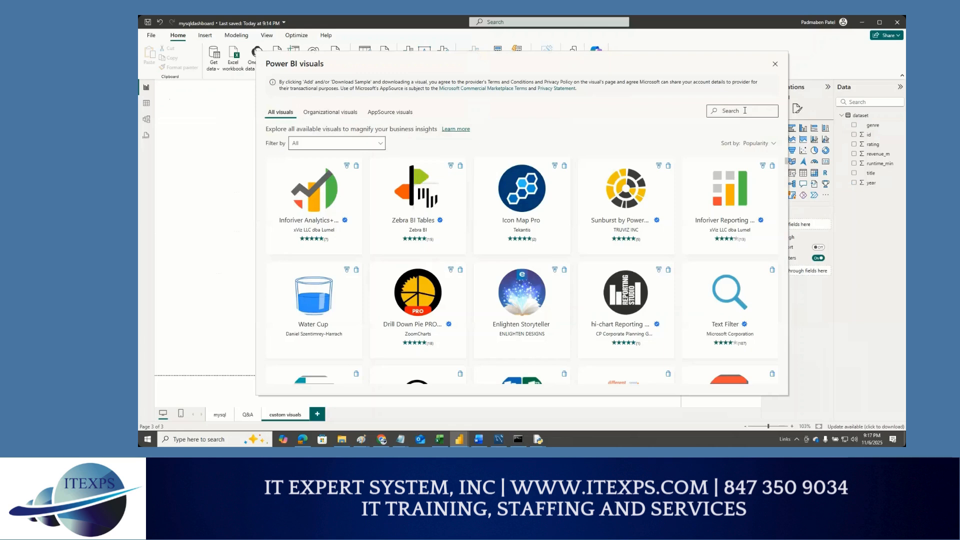
click(745, 110)
text(word)
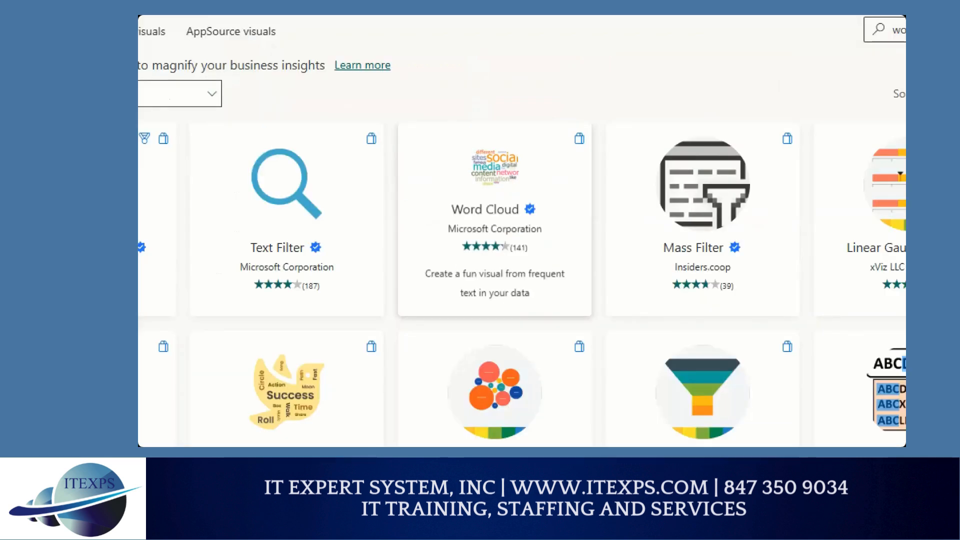
mouse_move(720, 109)
mouse_down()
mouse_move(551, 171)
mouse_move(563, 179)
mouse_up()
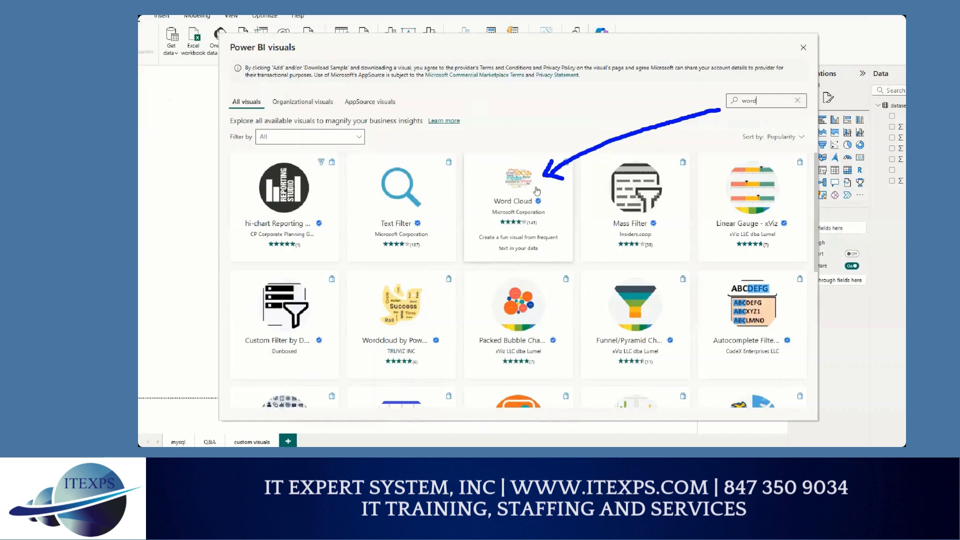
Add Microsoft's Word Cloud visual to the report and dismiss the import message
click(533, 188)
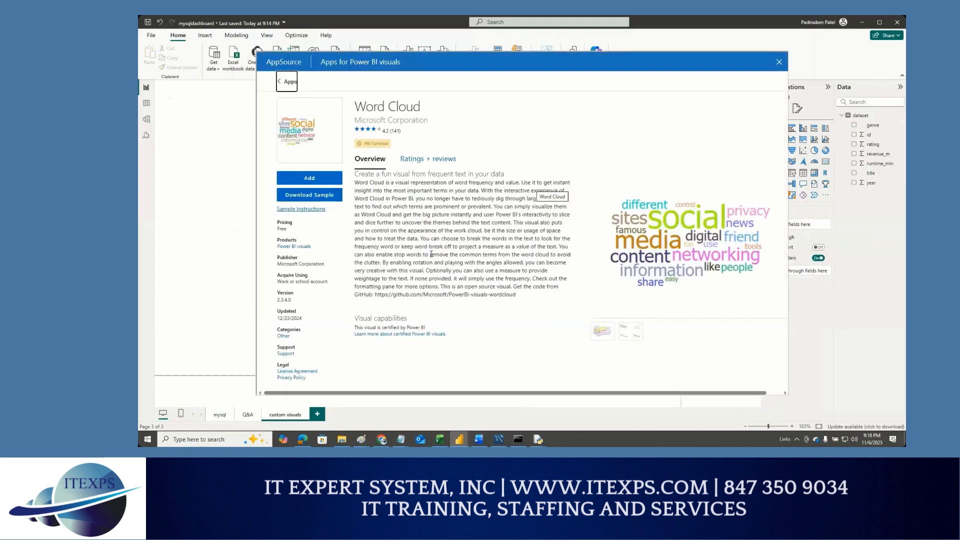
click(310, 179)
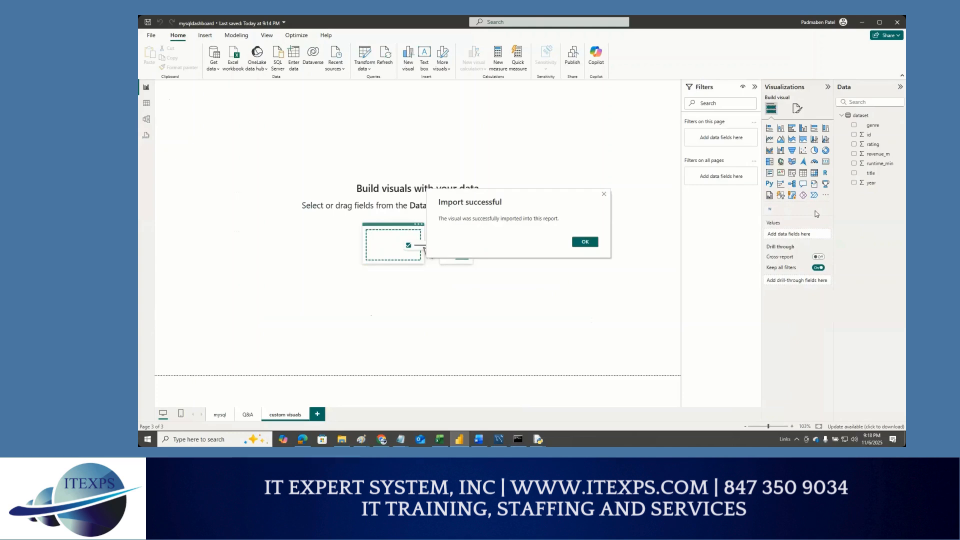
click(604, 196)
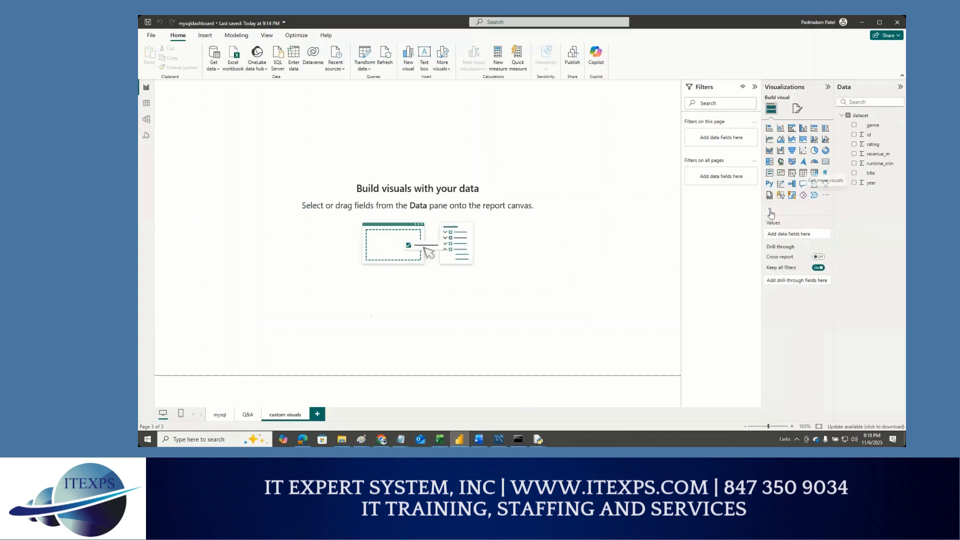
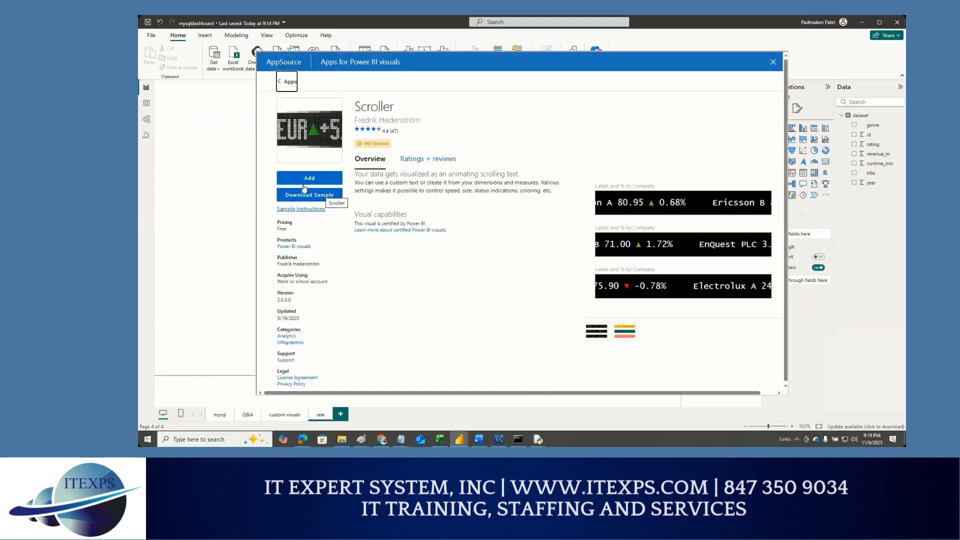
Import the Scroller visual and insert it on the cnn page, stretched across the full page width
click(305, 183)
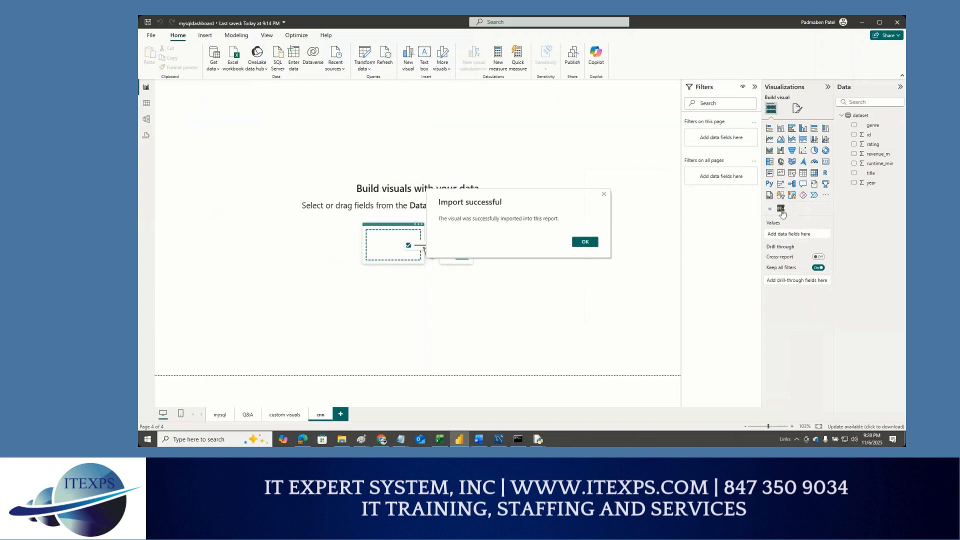
key(Return)
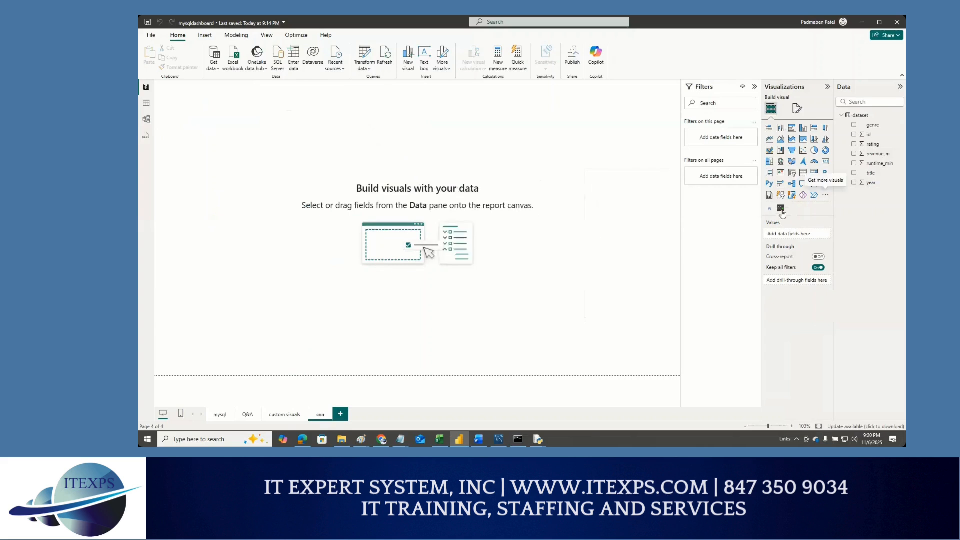
click(781, 210)
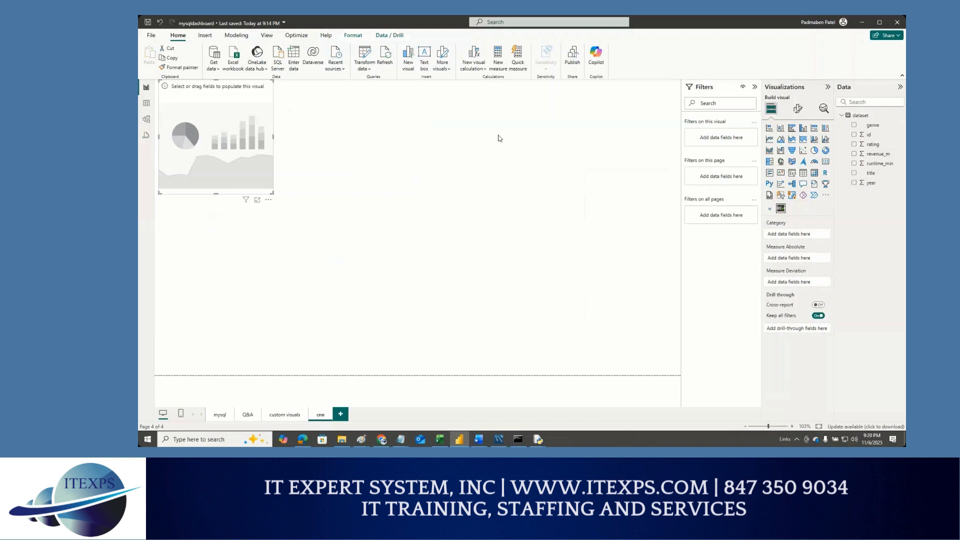
drag(498, 139, 681, 139)
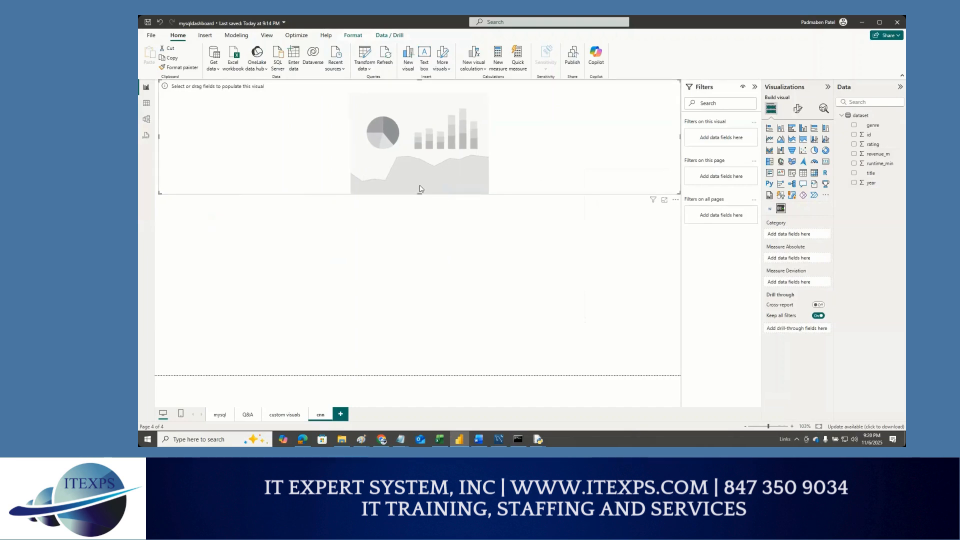
Reduce the Scroller visual's height so it forms a thin banner across the cnn page
drag(420, 112, 420, 111)
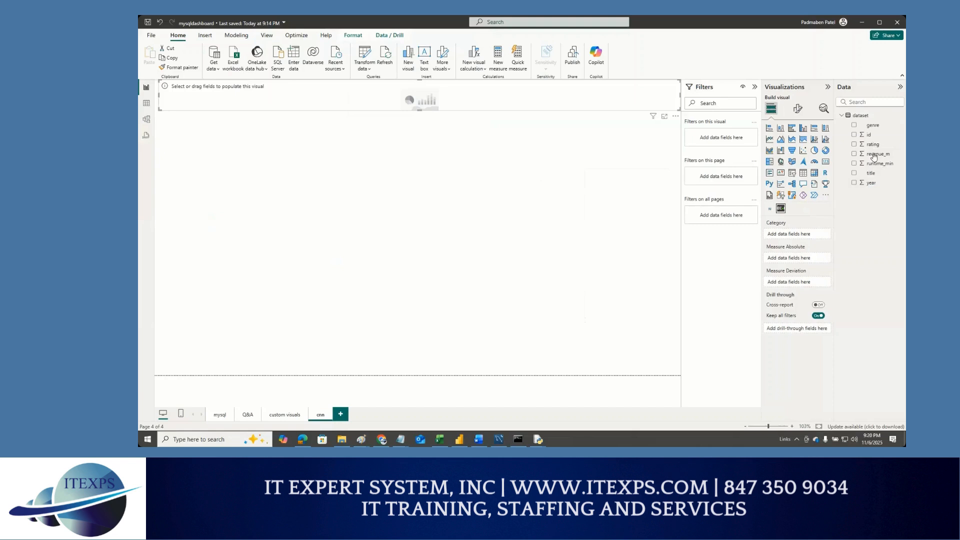
drag(873, 157, 871, 159)
drag(871, 159, 803, 242)
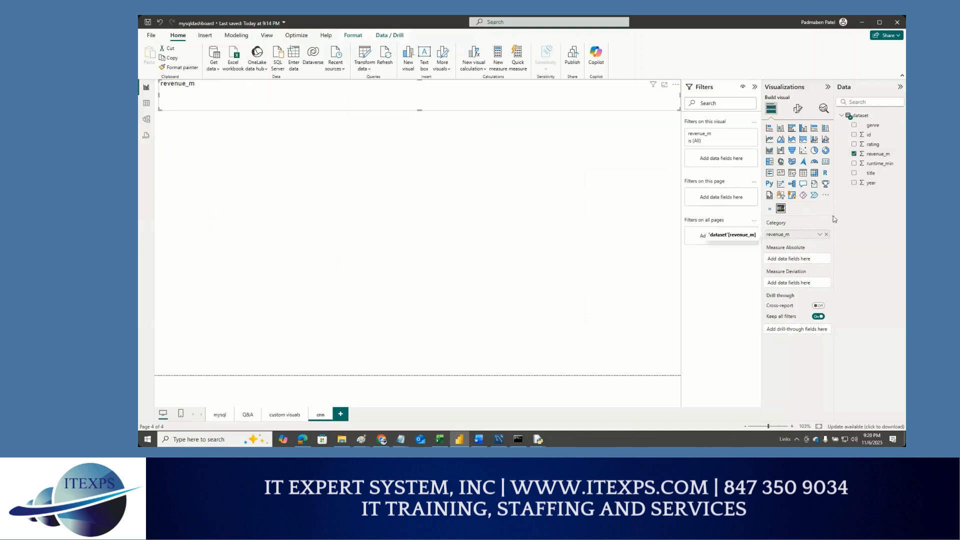
click(827, 234)
drag(835, 194, 801, 253)
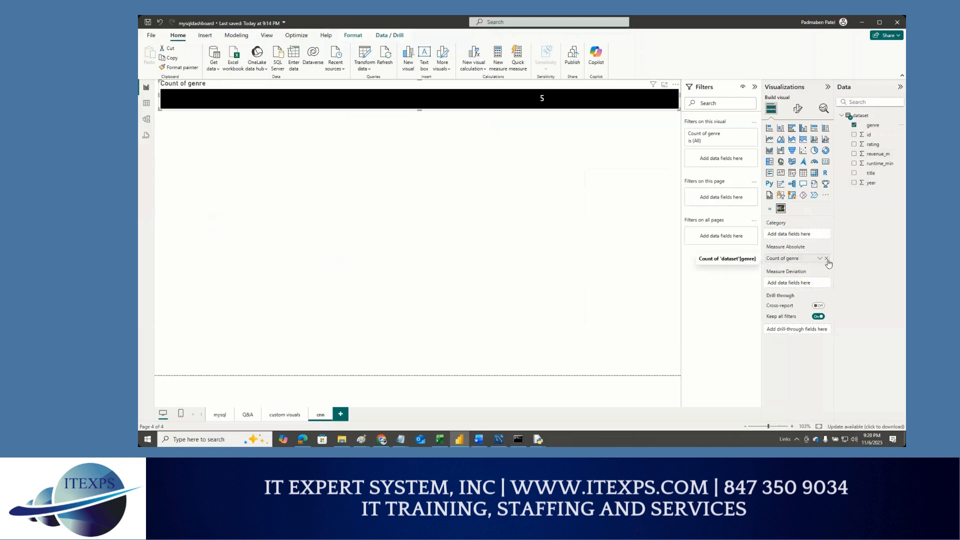
click(827, 259)
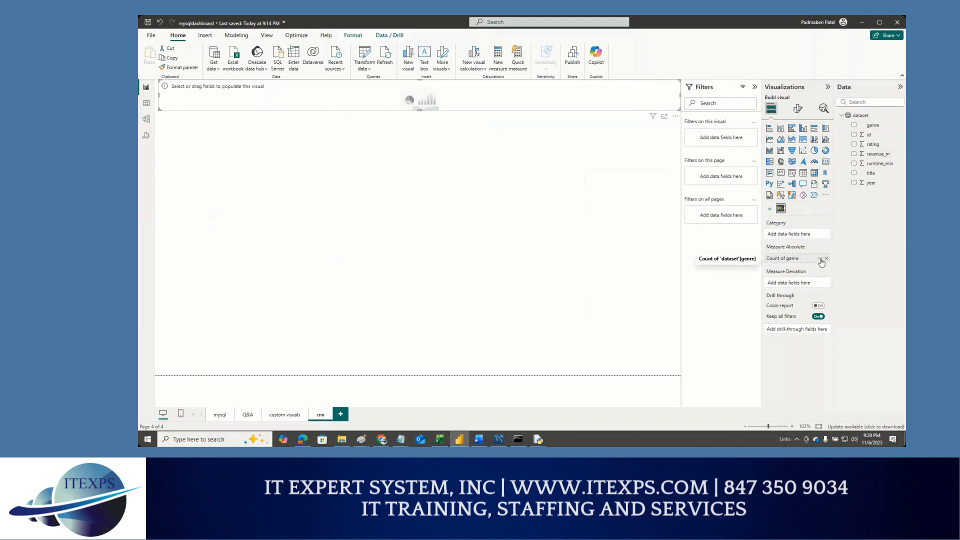
drag(805, 239, 817, 256)
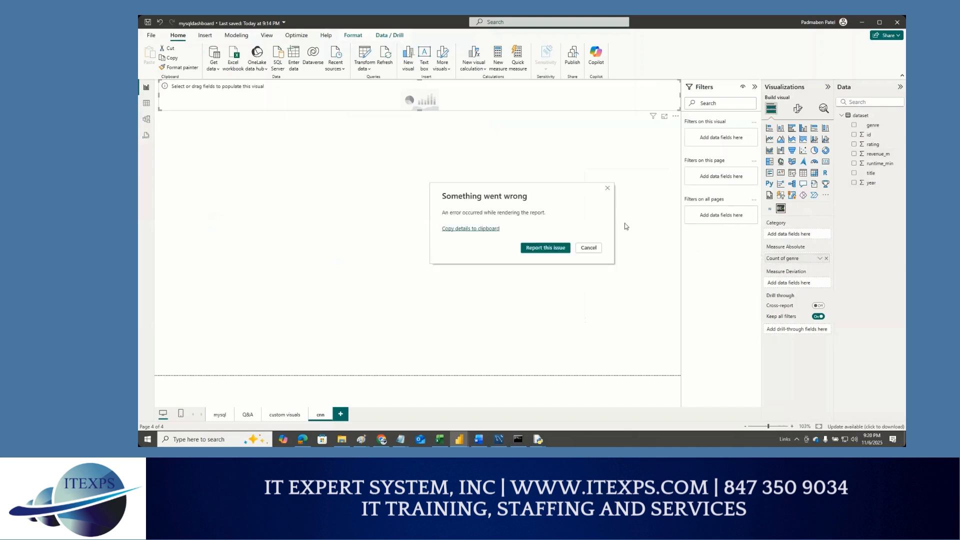
click(607, 190)
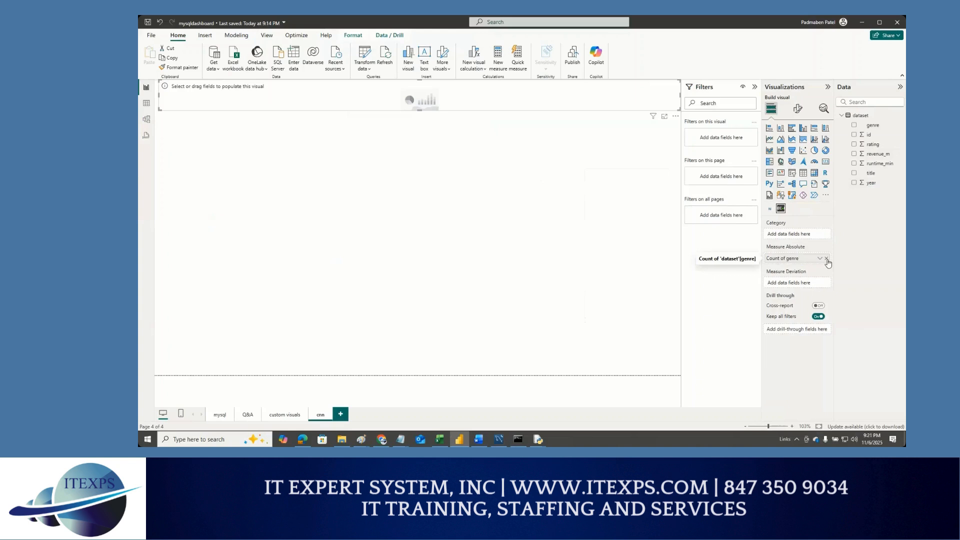
drag(796, 233, 801, 246)
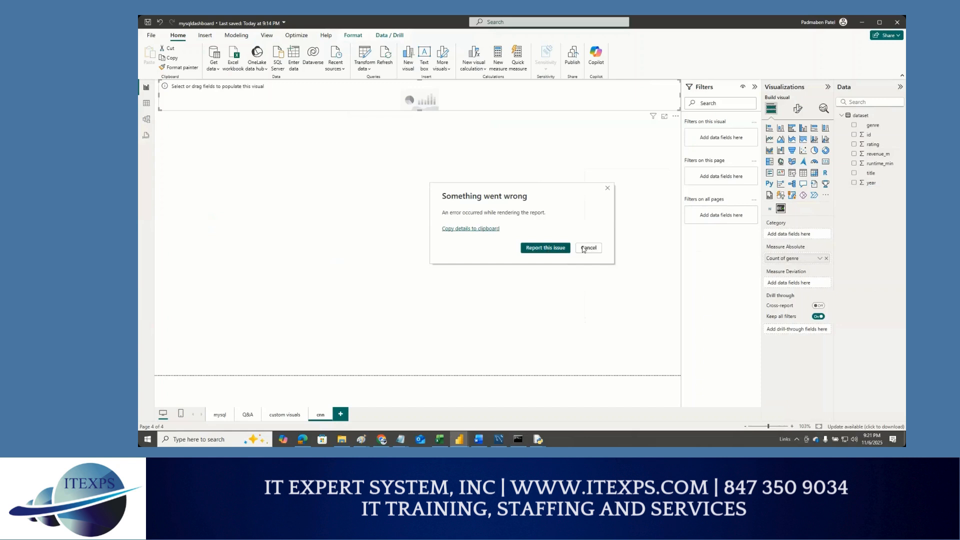
key(Escape)
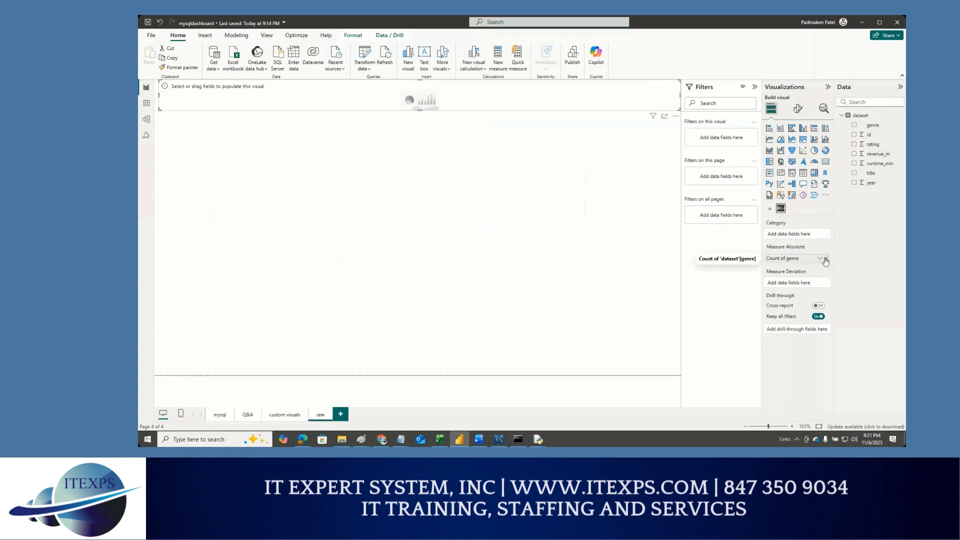
Populate the Scroller visual with genre as Category, revenue_m as Measure Absolute and runtime_min as Measure Deviation
drag(874, 145, 811, 270)
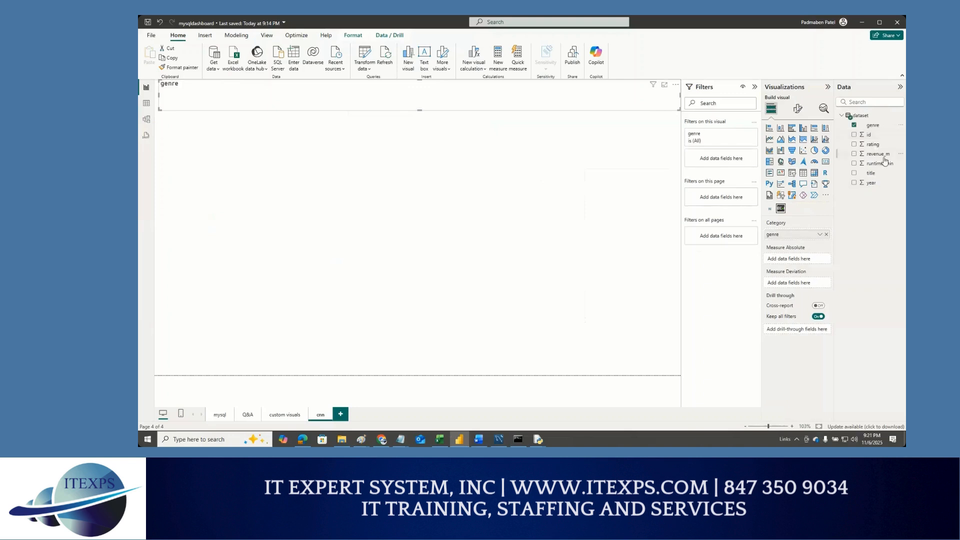
drag(885, 159, 800, 264)
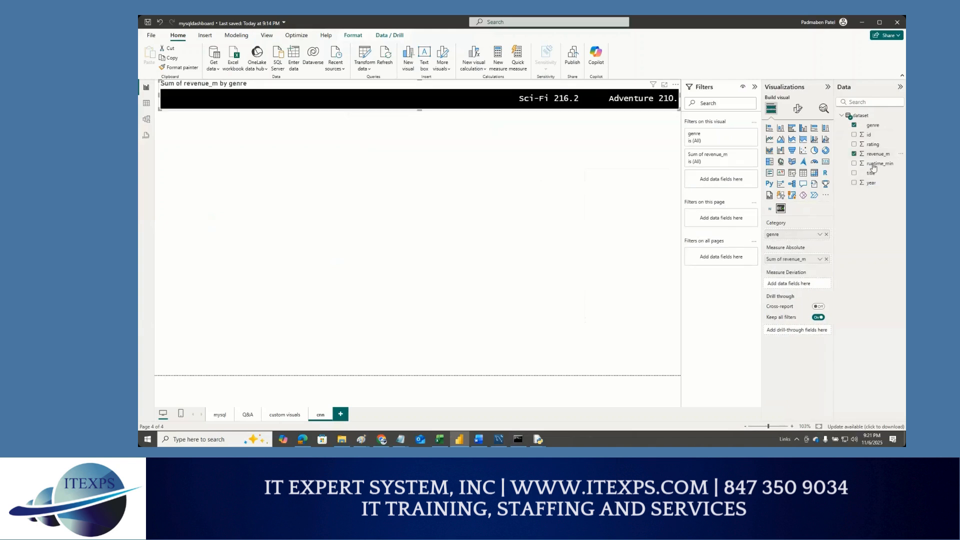
drag(877, 170, 803, 289)
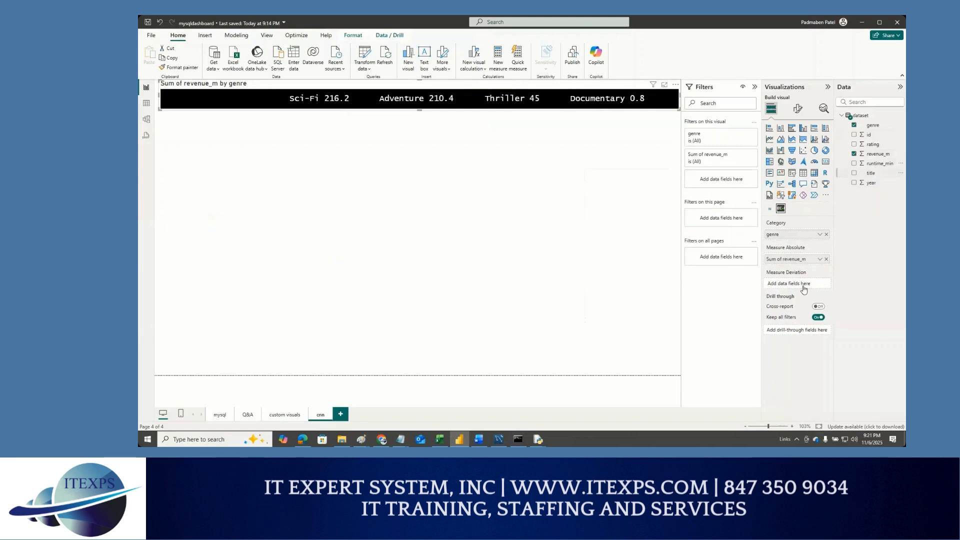
drag(880, 163, 798, 284)
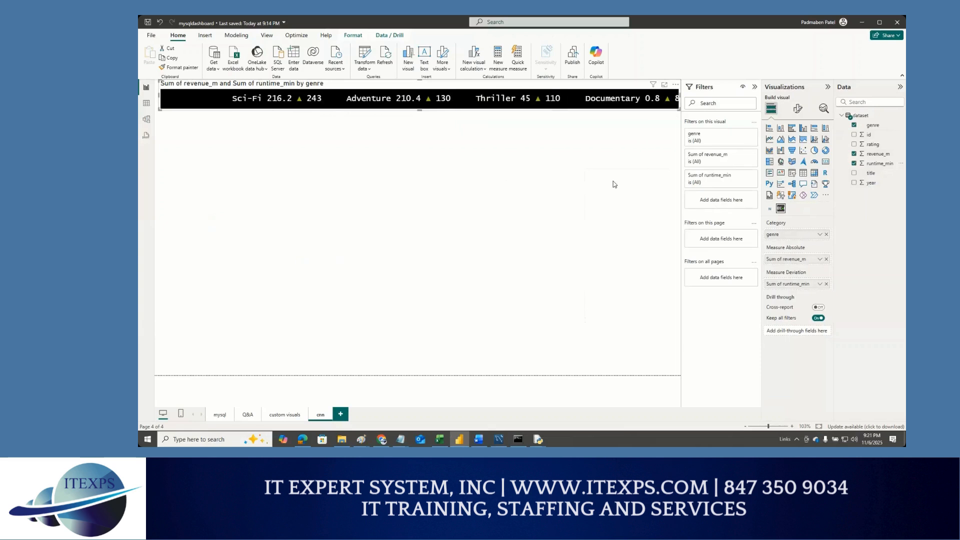
Add a new report page and search the Power BI visuals gallery for "spi"
click(342, 415)
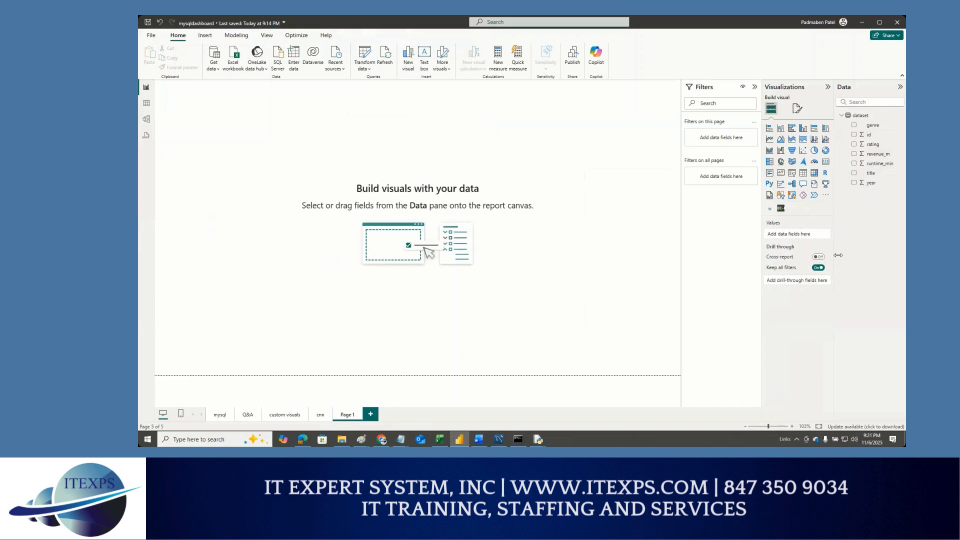
click(826, 196)
click(845, 200)
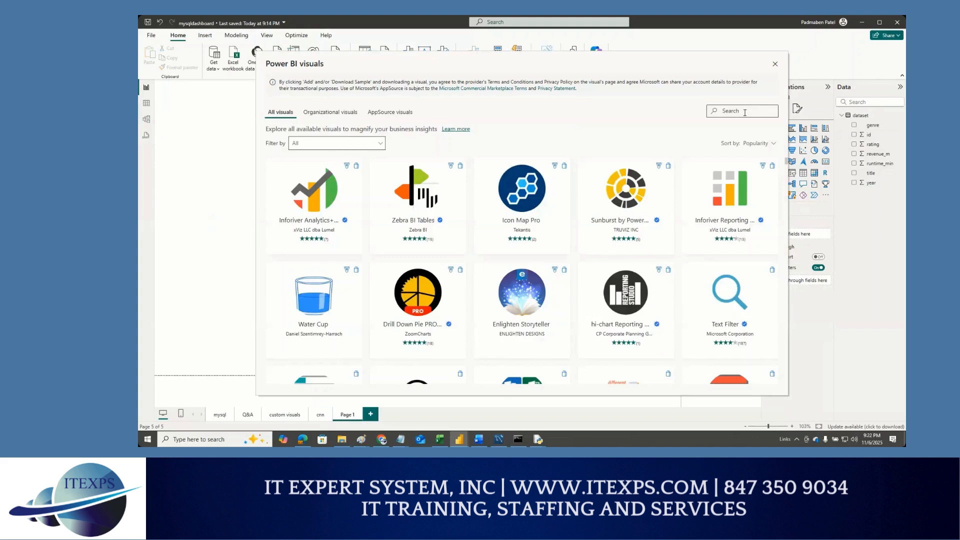
click(745, 112)
text(sp)
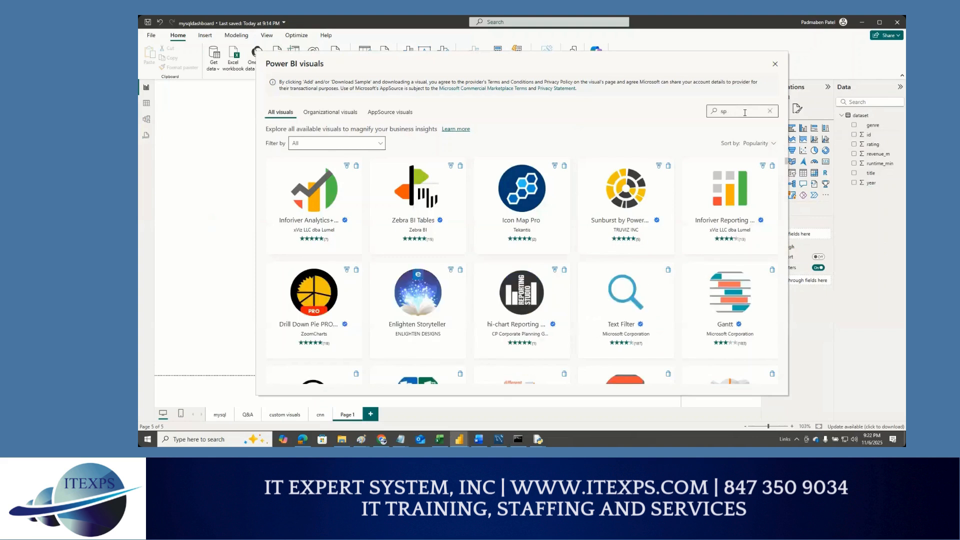
text(i)
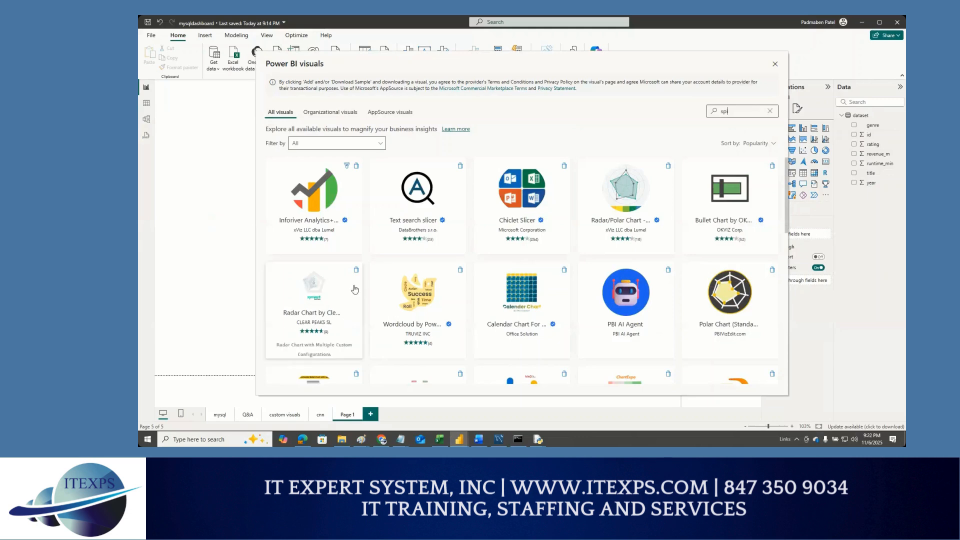
Look through the matching gallery visuals and open the details of Radar/Polar Chart - xViz
scroll(332, 257, down, 1)
scroll(332, 257, down, 3)
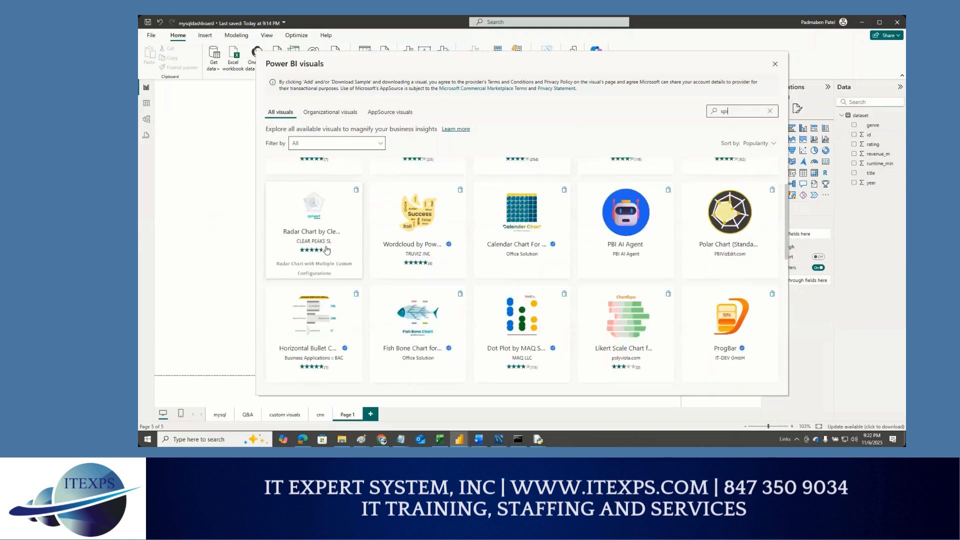
scroll(467, 235, down, 4)
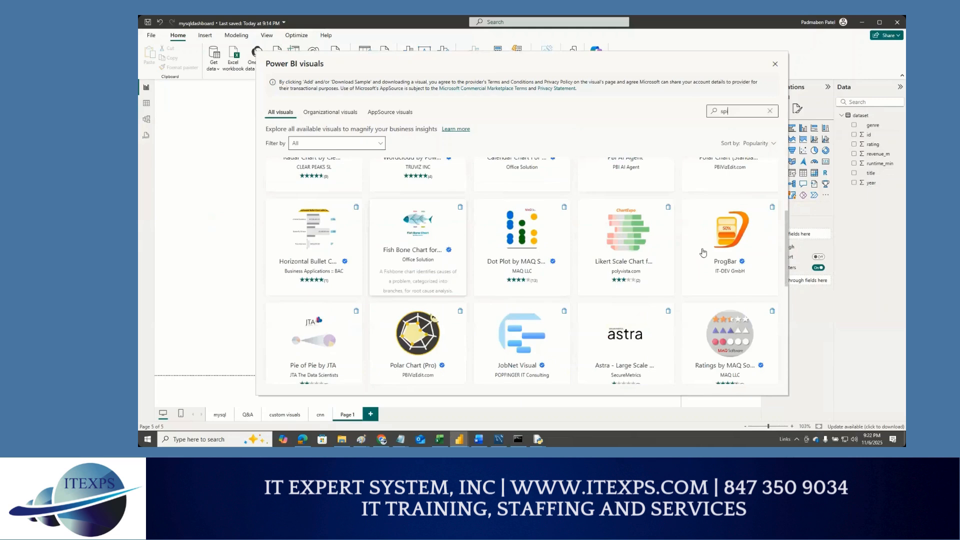
scroll(339, 241, up, 4)
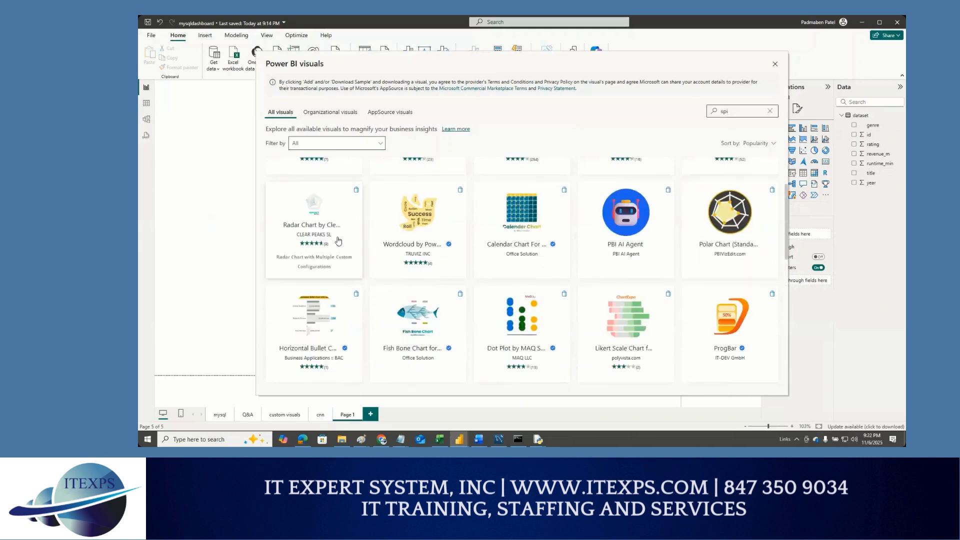
scroll(338, 241, up, 4)
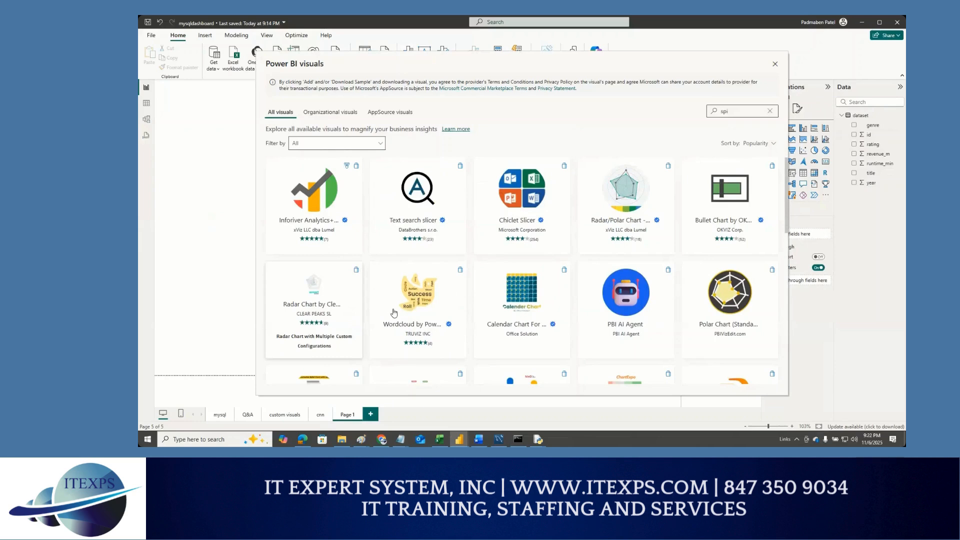
scroll(394, 313, down, 4)
scroll(394, 312, down, 3)
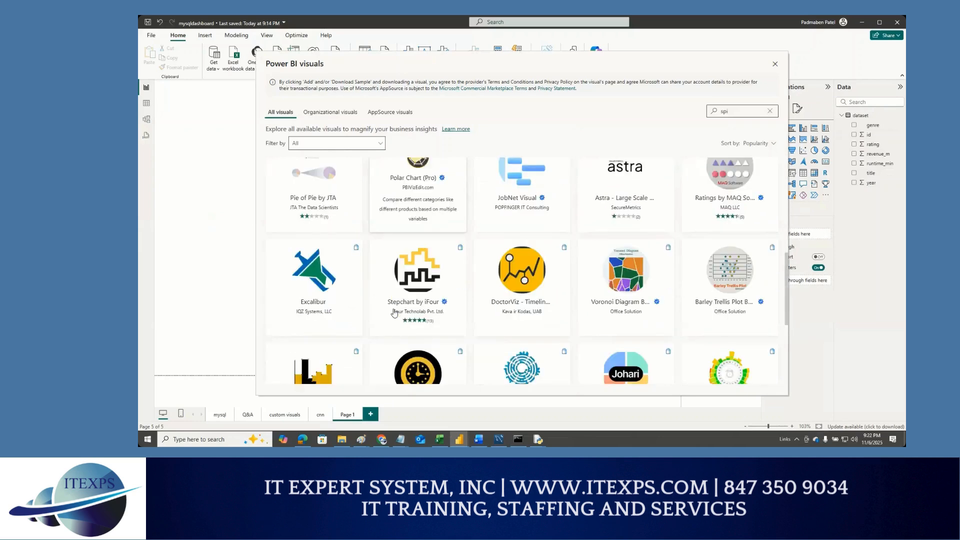
scroll(394, 312, down, 2)
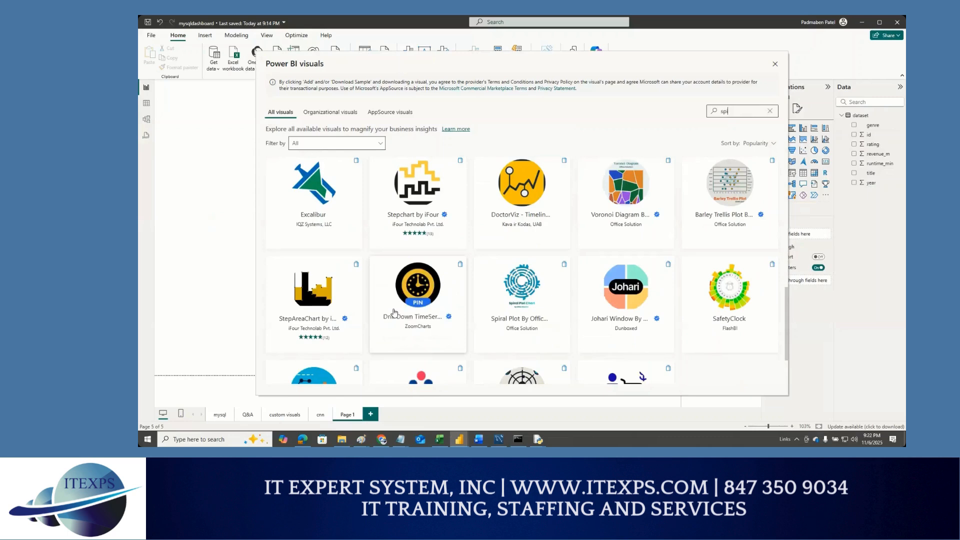
scroll(394, 313, down, 1)
scroll(394, 312, down, 1)
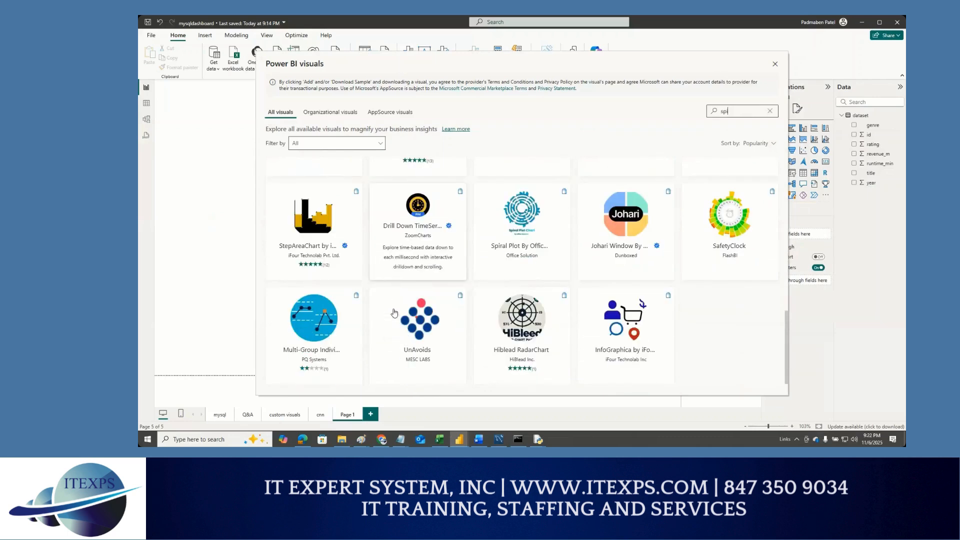
scroll(394, 312, up, 2)
scroll(394, 313, up, 3)
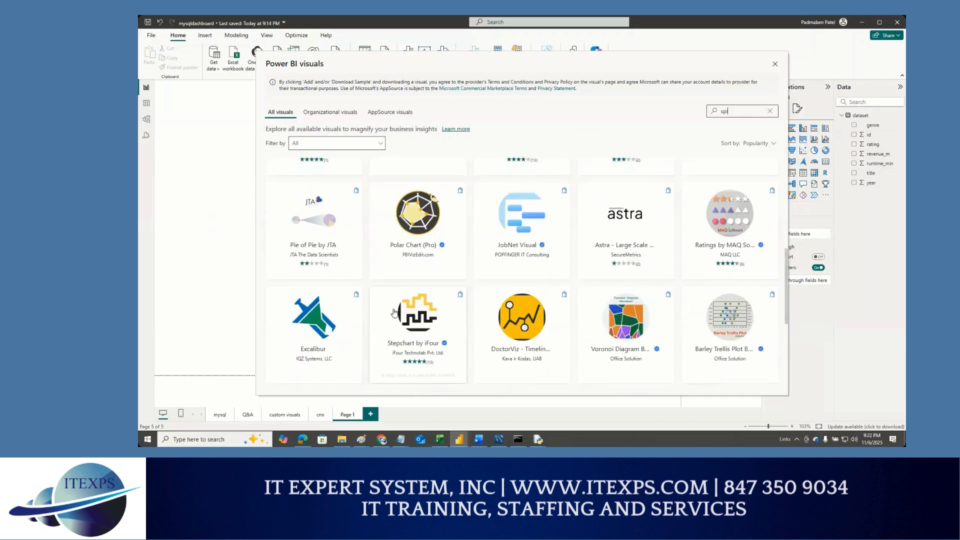
scroll(394, 312, up, 5)
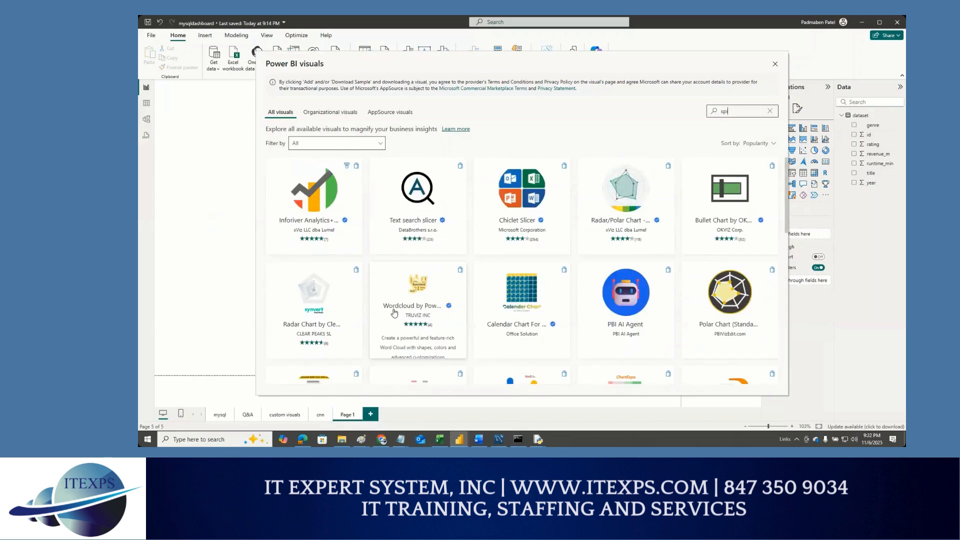
click(625, 197)
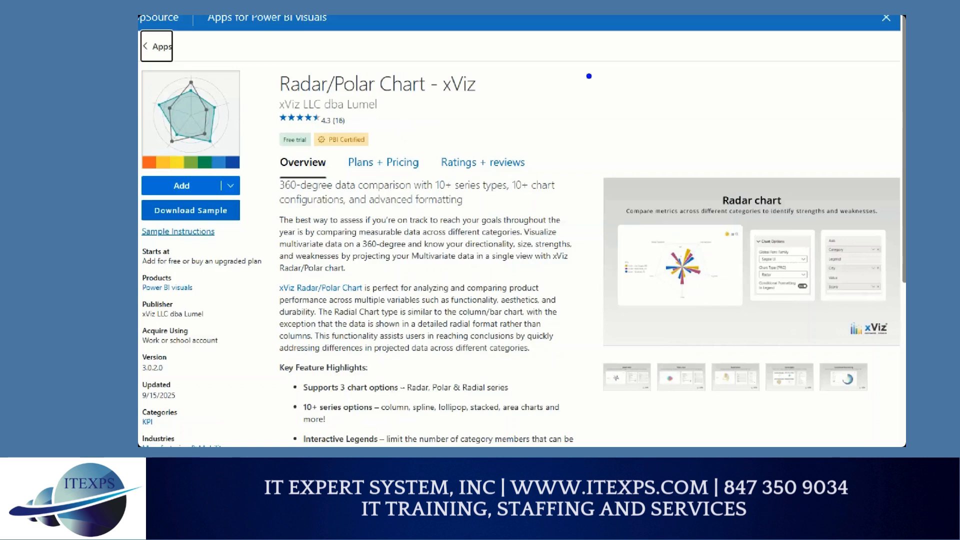
drag(589, 76, 606, 79)
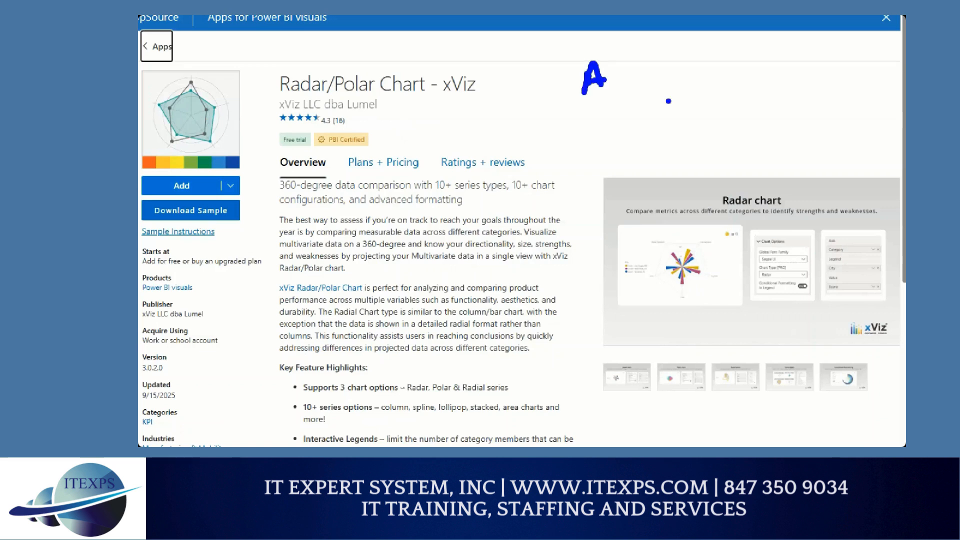
drag(668, 101, 669, 121)
drag(584, 173, 571, 194)
mouse_move(515, 127)
mouse_down()
mouse_move(516, 143)
mouse_move(528, 141)
mouse_up()
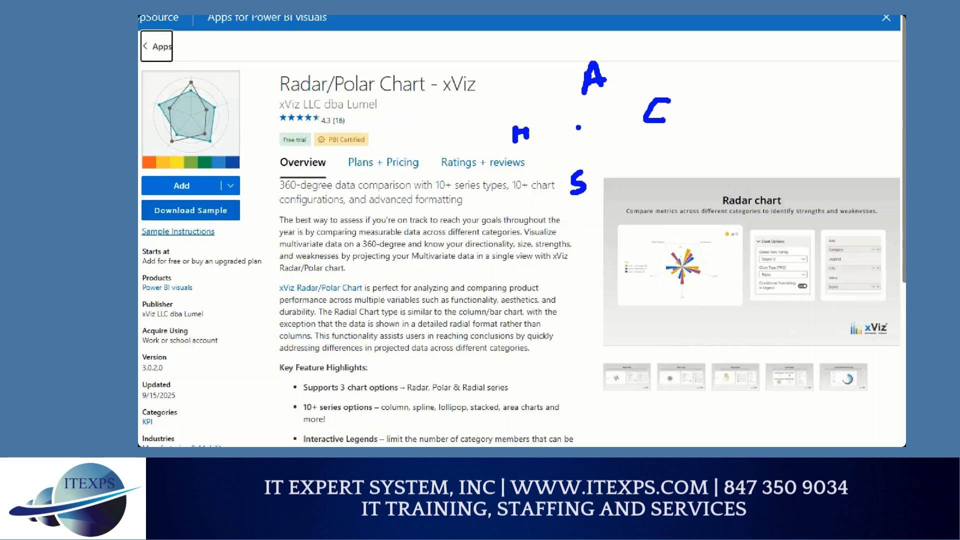
mouse_move(572, 121)
mouse_down()
mouse_move(596, 93)
mouse_move(615, 129)
mouse_move(584, 168)
mouse_move(541, 146)
mouse_move(570, 118)
mouse_up()
click(579, 120)
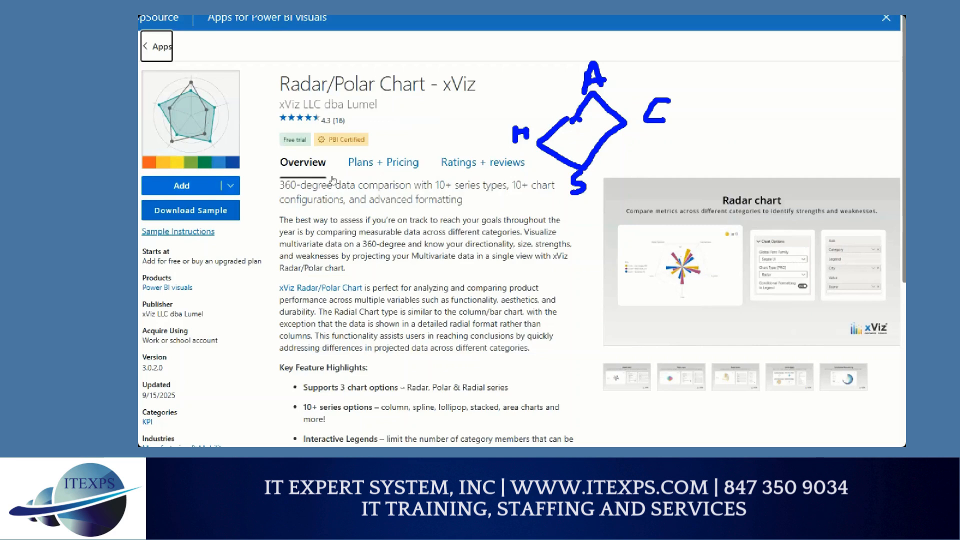
key(Escape)
Add the Radar/Polar Chart visual to the report, dismiss the import message and insert it on the new page
click(314, 175)
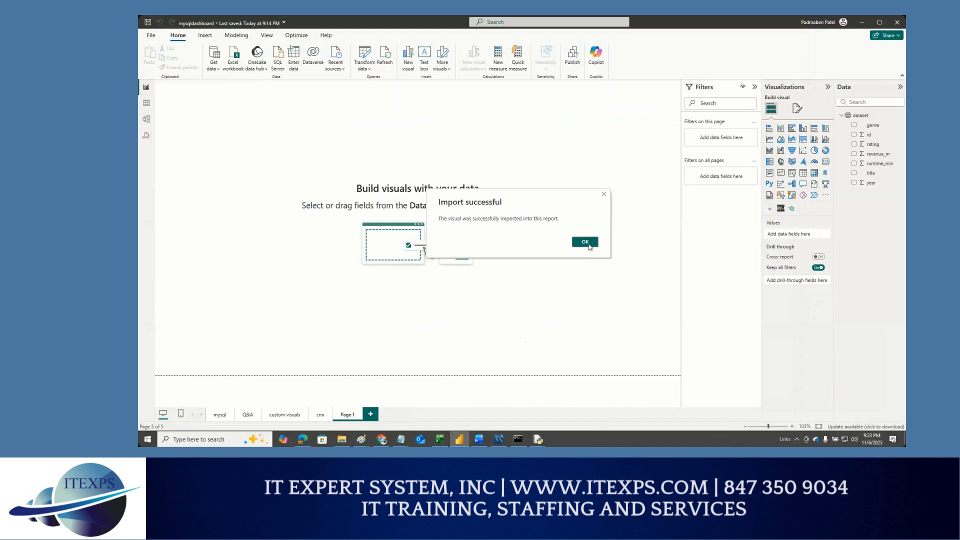
click(605, 195)
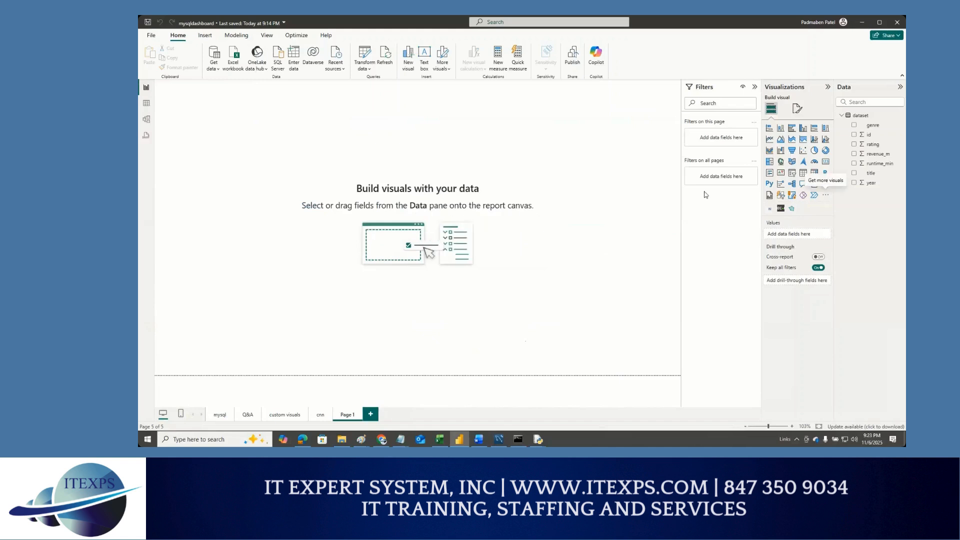
click(792, 209)
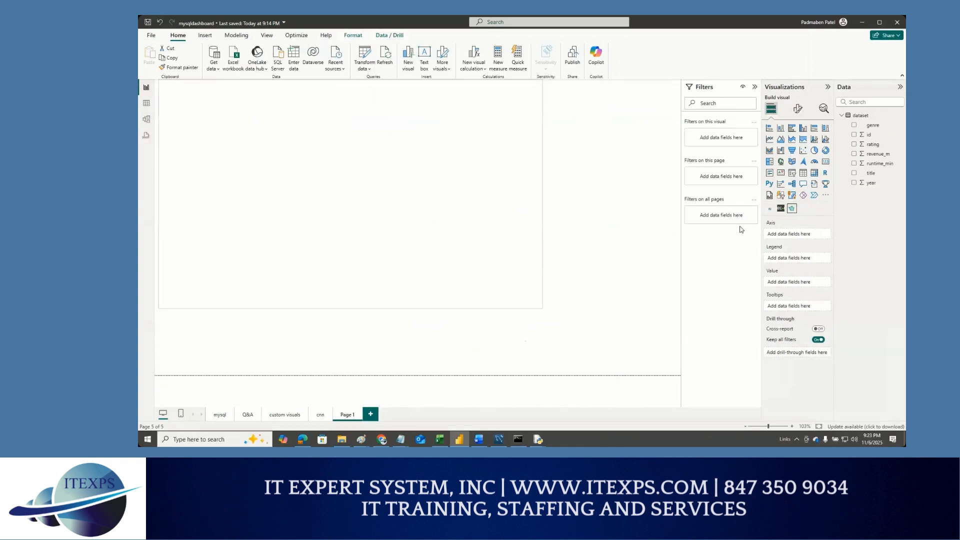
click(780, 195)
Populate the radar chart with genre as Axis, rating as Value and title as Legend
drag(844, 149, 794, 242)
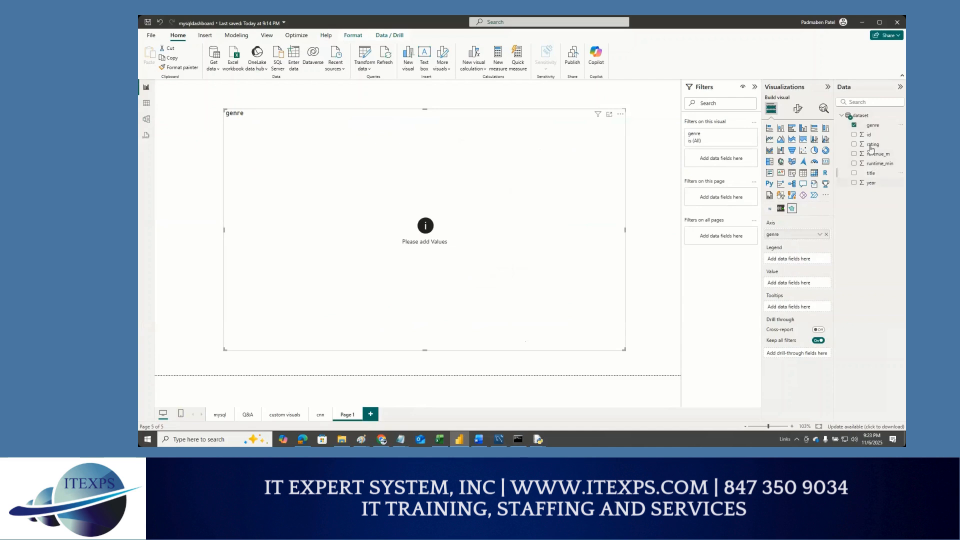
drag(871, 148, 804, 289)
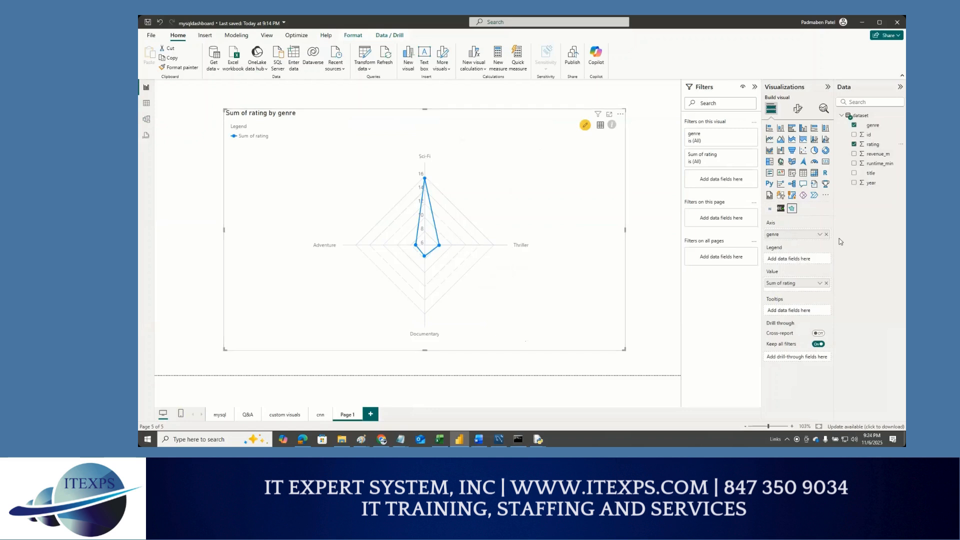
drag(872, 185, 800, 235)
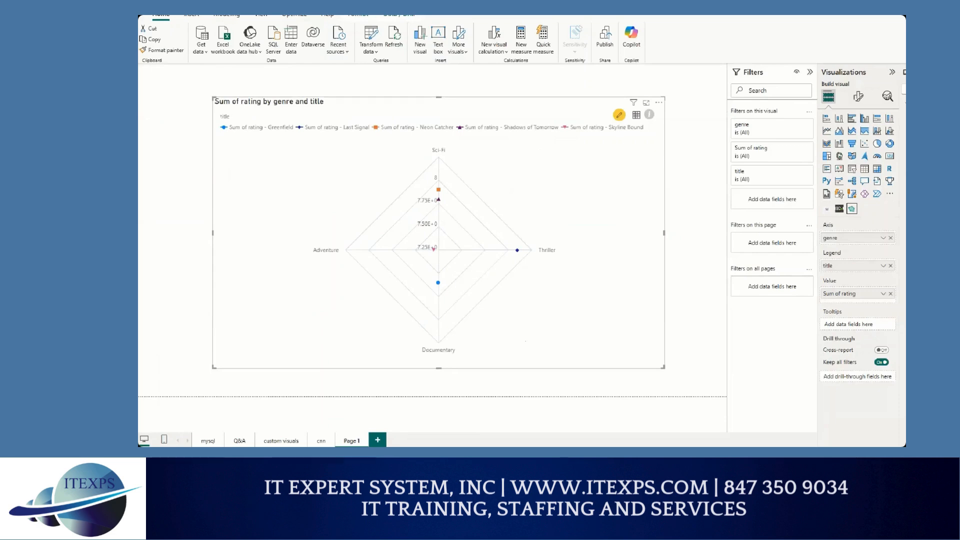
Remove title from the radar chart's Legend, try year as the legend field, and clear the Legend again
drag(310, 259, 323, 256)
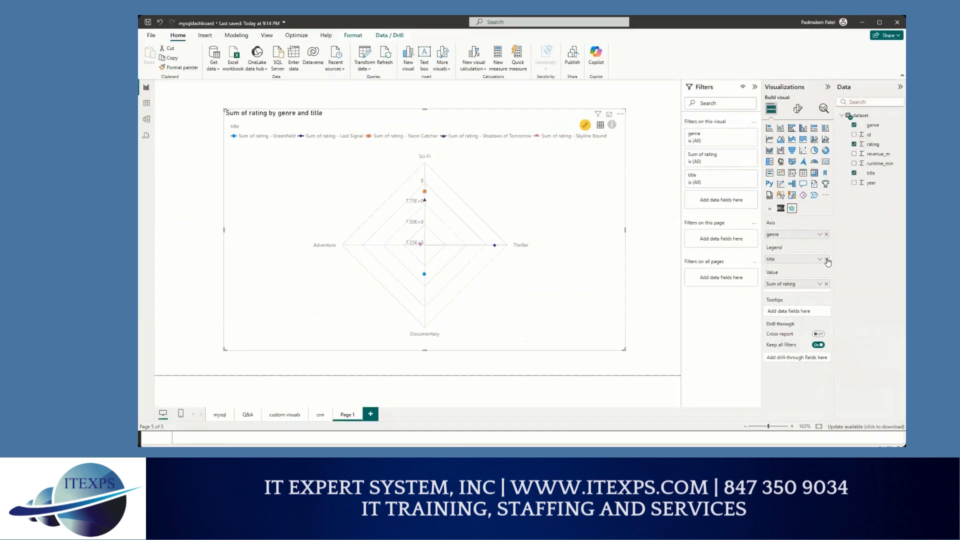
click(827, 260)
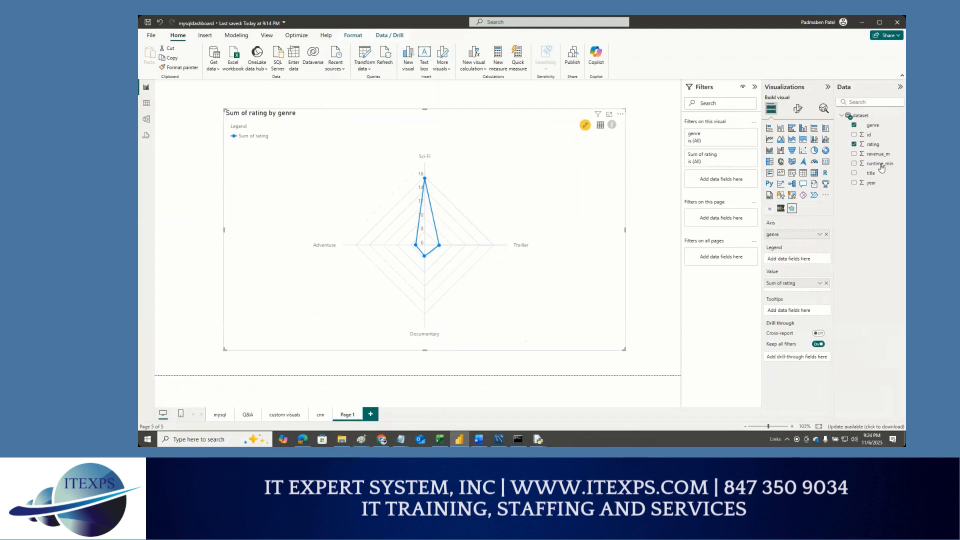
drag(885, 178, 799, 260)
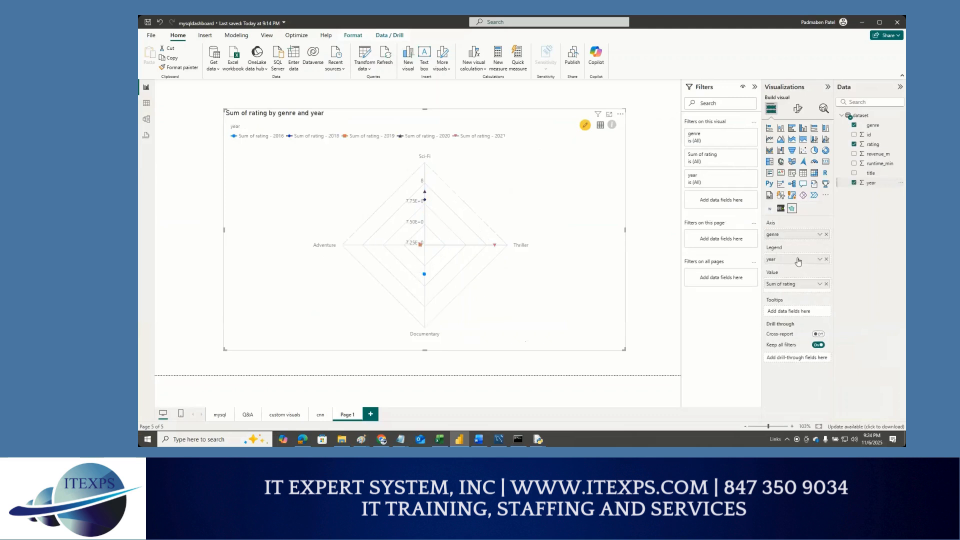
click(827, 259)
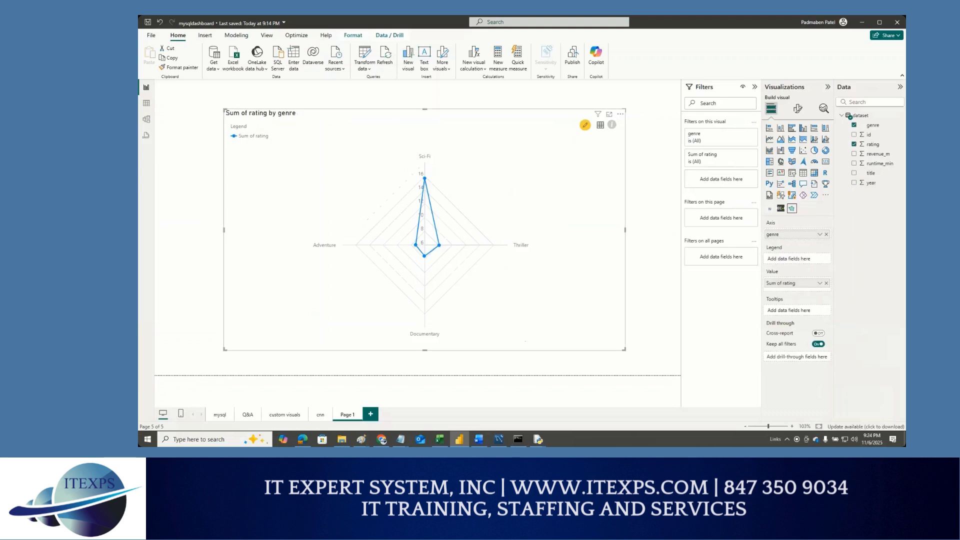
Examine the Adventure and Sci-Fi axes of the radar chart, marking their labels and the Adventure data point
drag(339, 274, 369, 271)
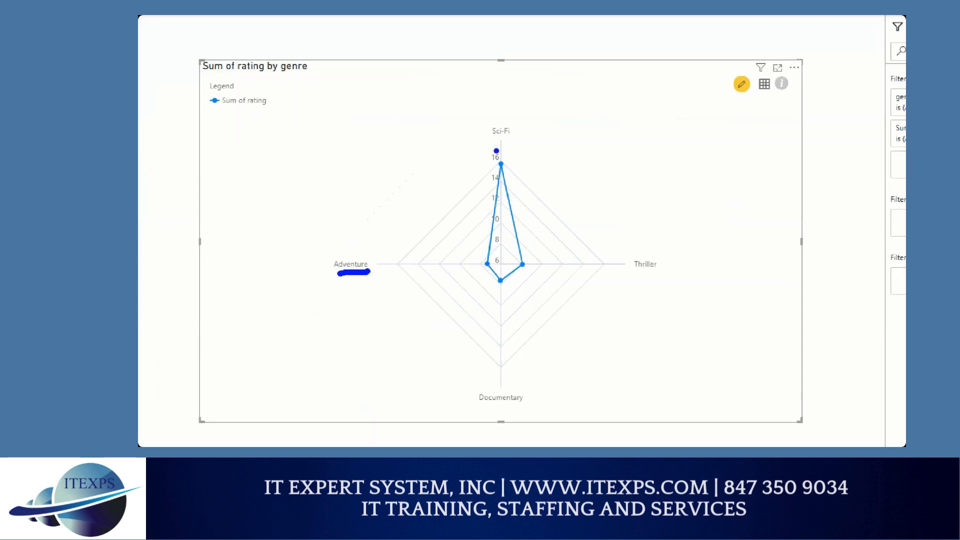
mouse_move(498, 118)
mouse_down()
mouse_move(510, 134)
mouse_move(501, 119)
mouse_up()
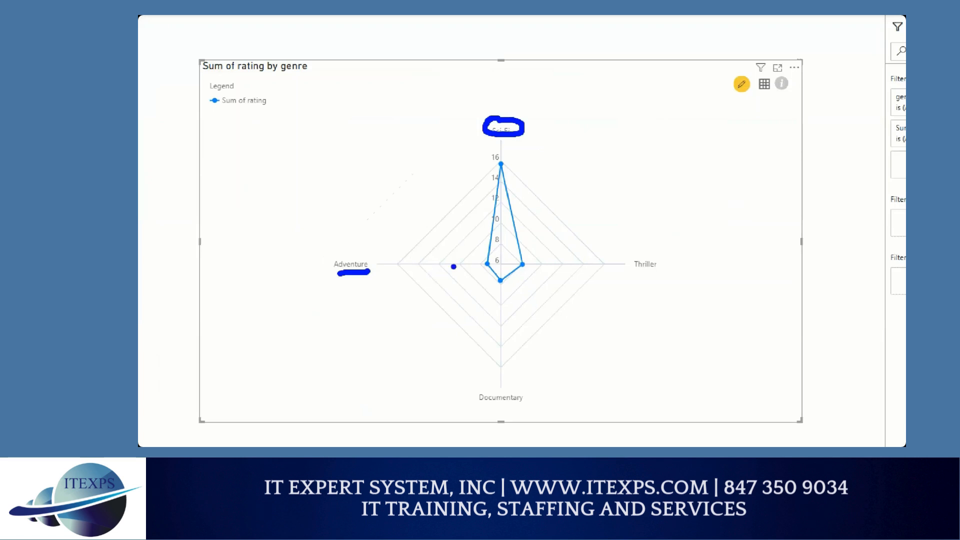
drag(483, 250, 486, 274)
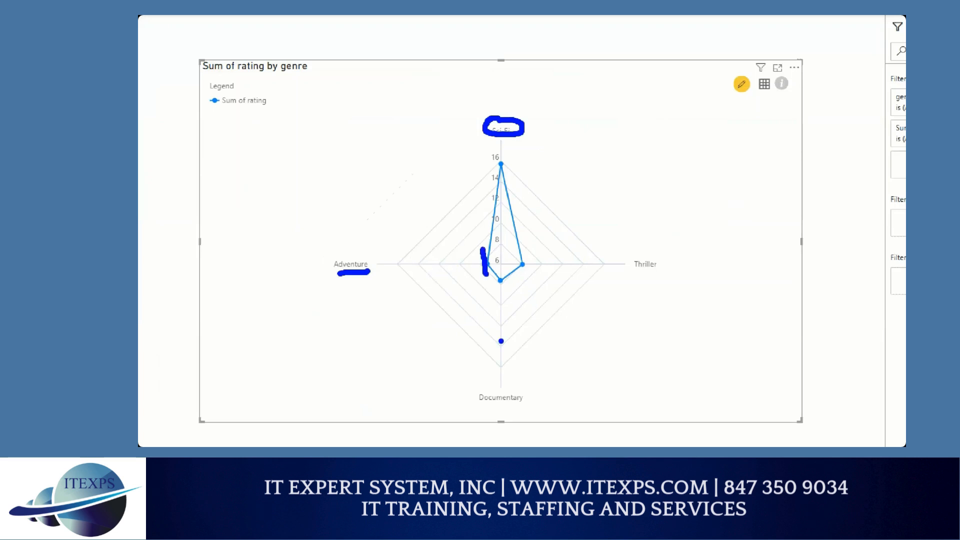
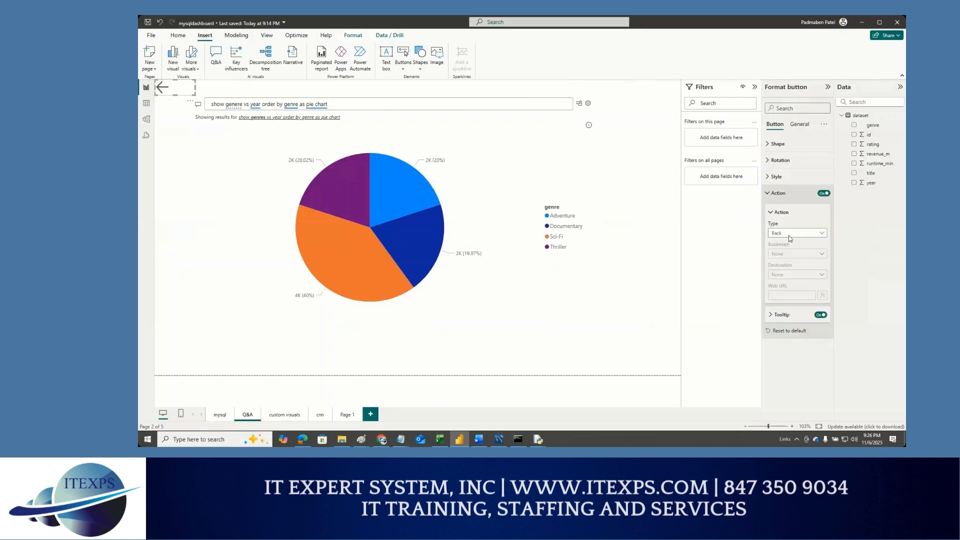
Set the Q&A page's back button action to Page navigation with destination mysql, and follow the button to test it
click(791, 234)
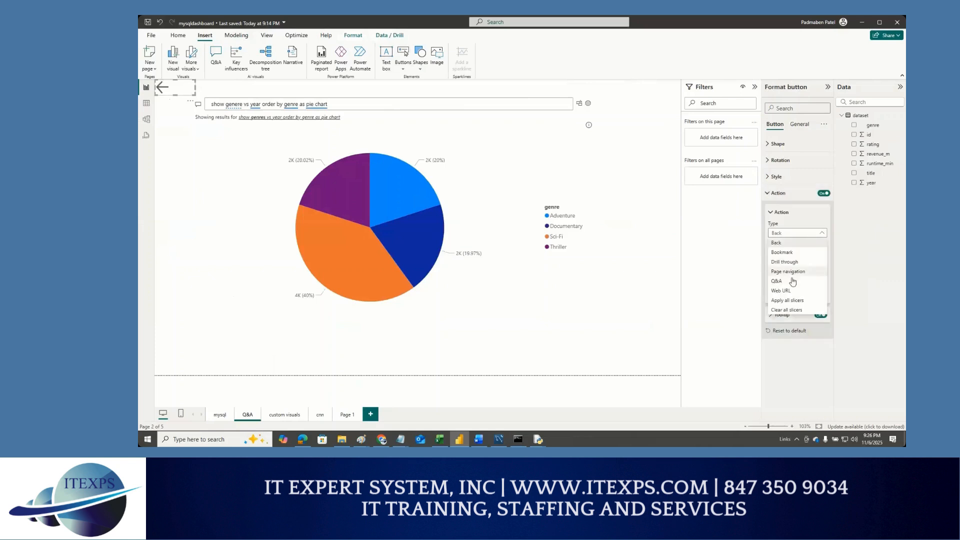
click(790, 271)
click(791, 275)
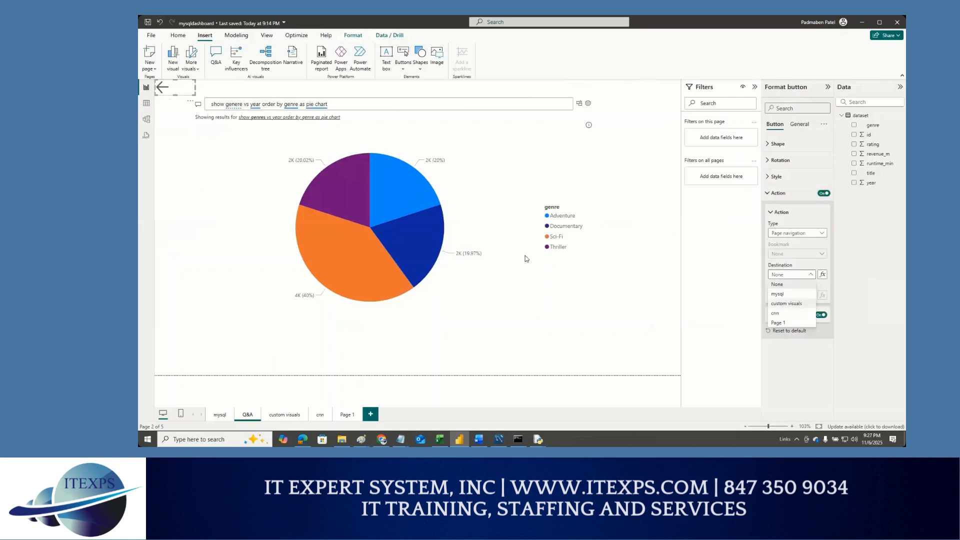
key(Down)
key(Return)
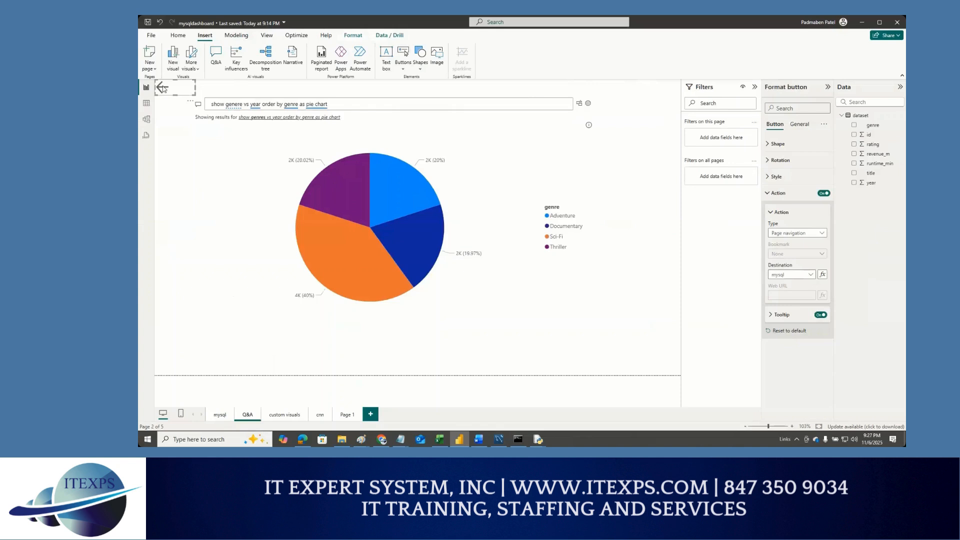
ctrl+click(162, 88)
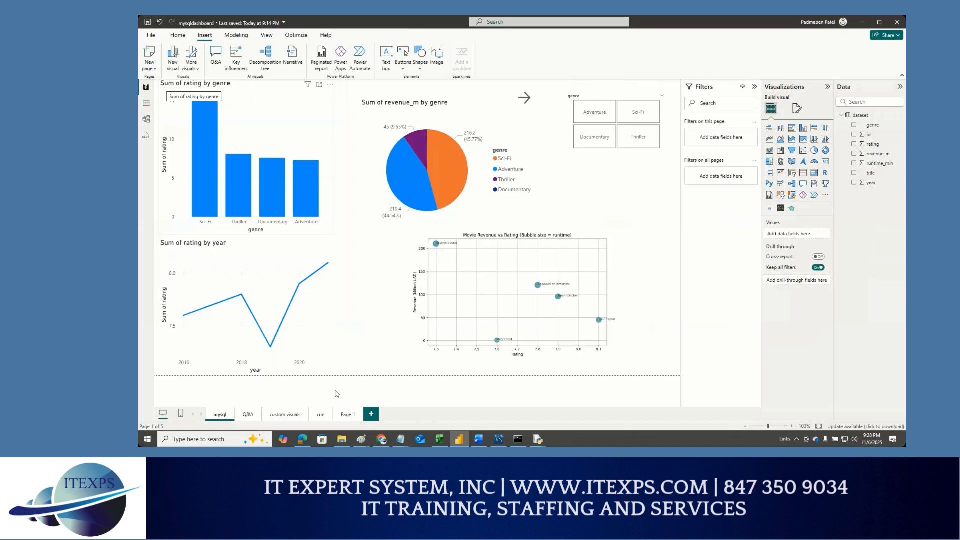
Add a new report page, insert an empty Key influencers visual on it and enlarge the visual
click(370, 413)
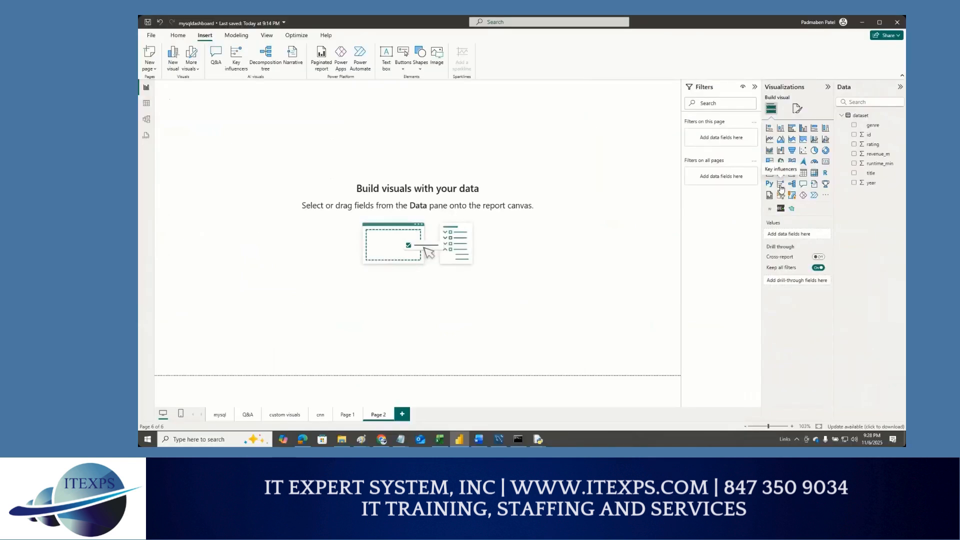
click(781, 187)
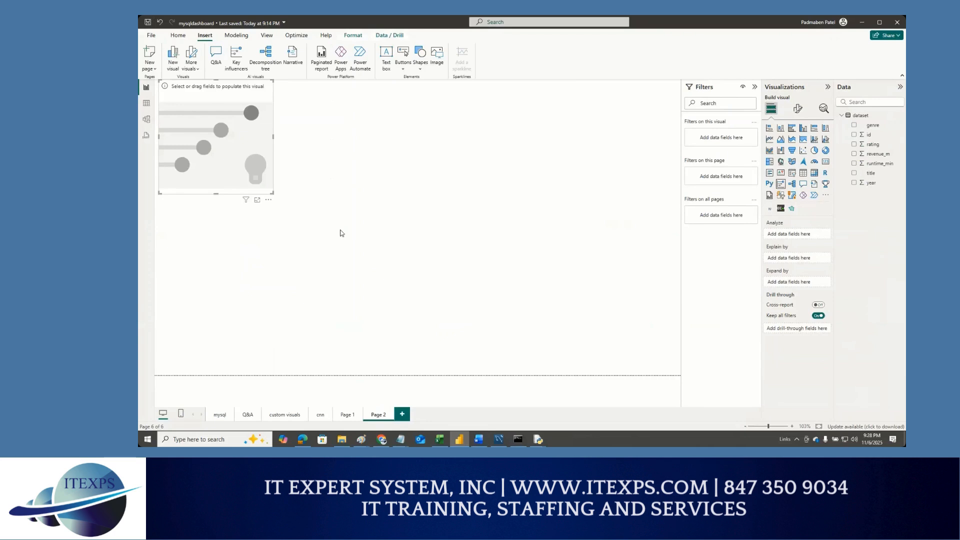
drag(273, 193, 429, 299)
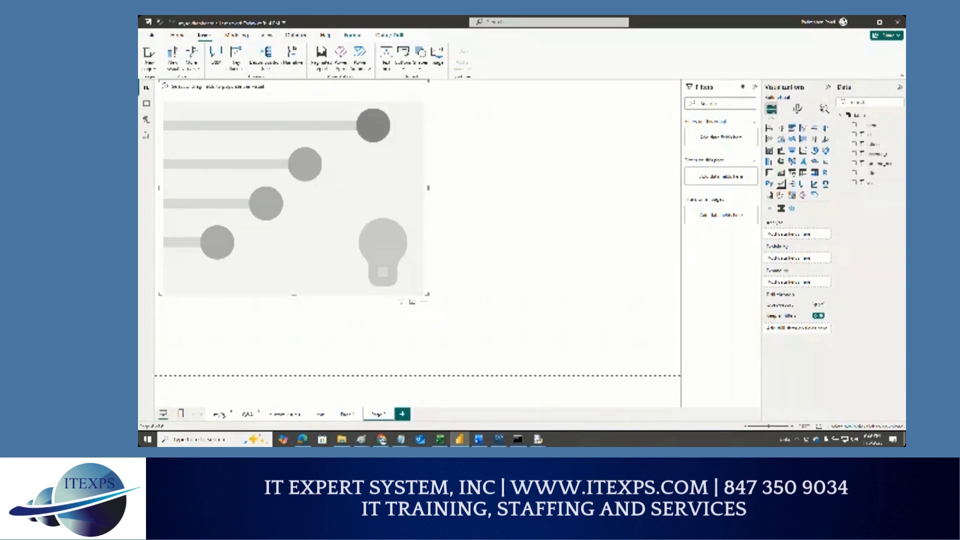
Return to the mysql page and examine the Rating and Revenue axes of the Python scatter chart
click(220, 416)
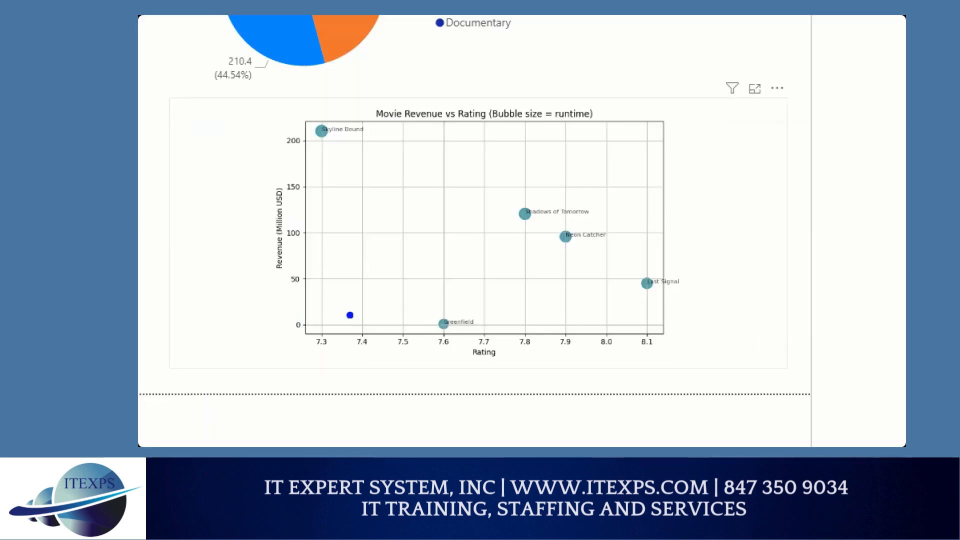
drag(460, 366, 499, 365)
drag(259, 178, 258, 254)
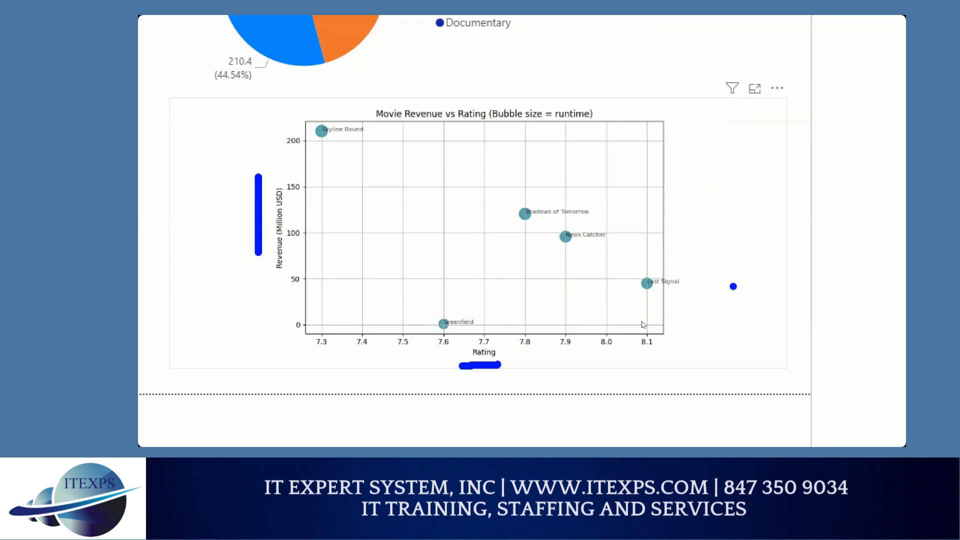
key(Escape)
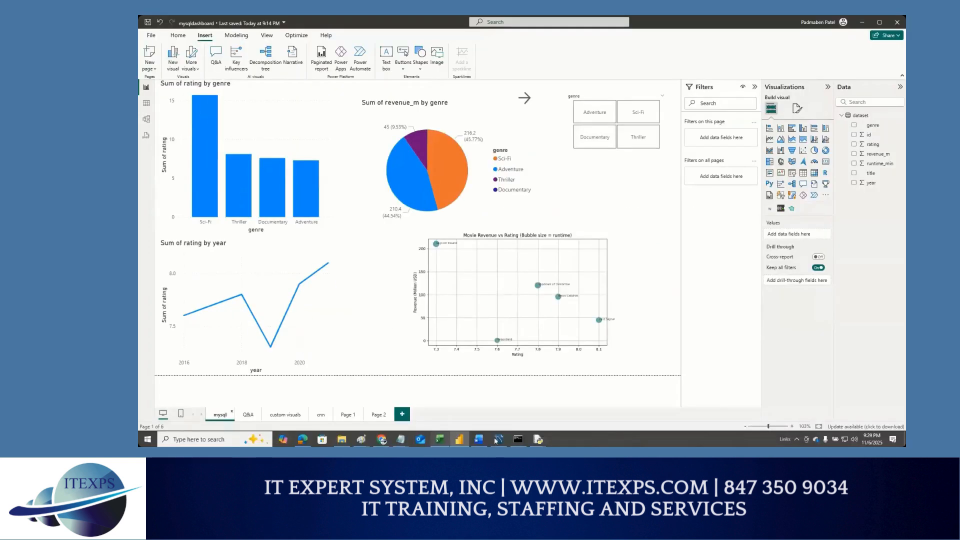
Switch to MySQL Workbench and add blank lines below the SELECT * FROM movie statement
key(alt+Tab)
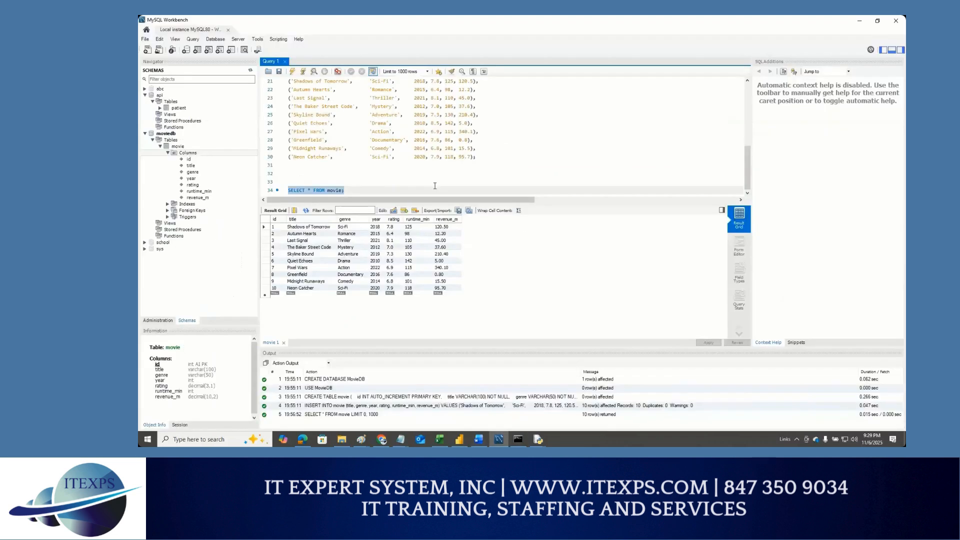
click(434, 185)
click(432, 193)
key(Return)
key(Return)
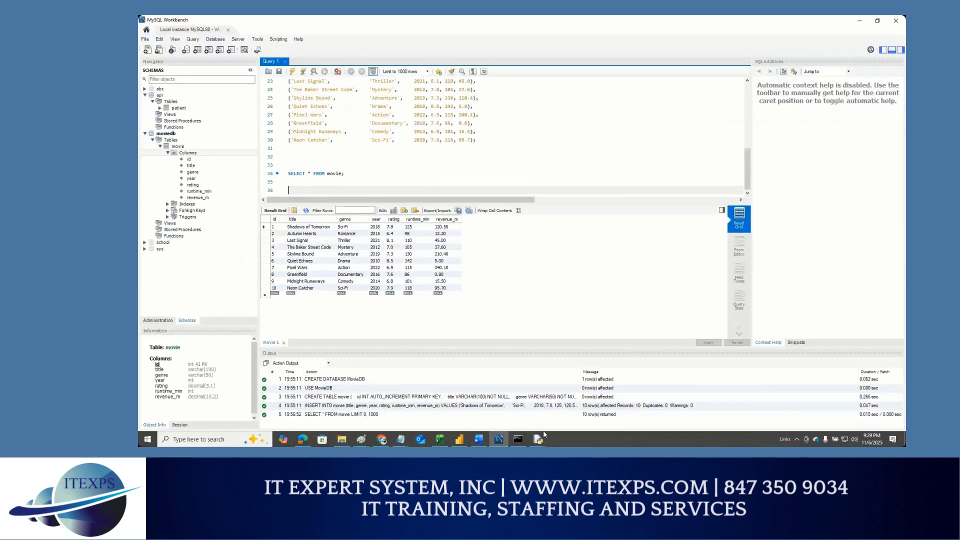
Copy the INSERT INTO movie statement ('AI 2025', 'Sci-Fi', 2025, 7.8, 125, 120.5) from the Word lab document into the MySQL Workbench query
click(483, 440)
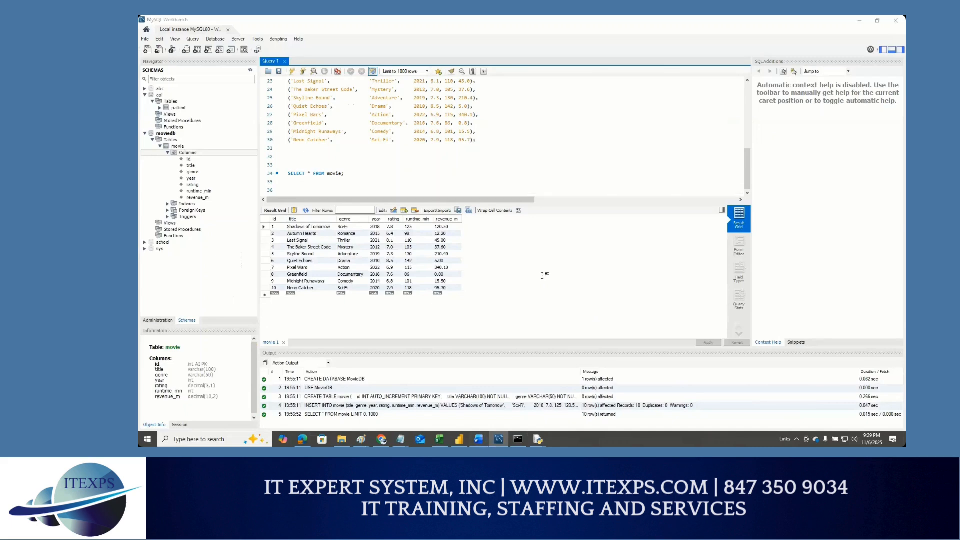
scroll(359, 196, down, 10)
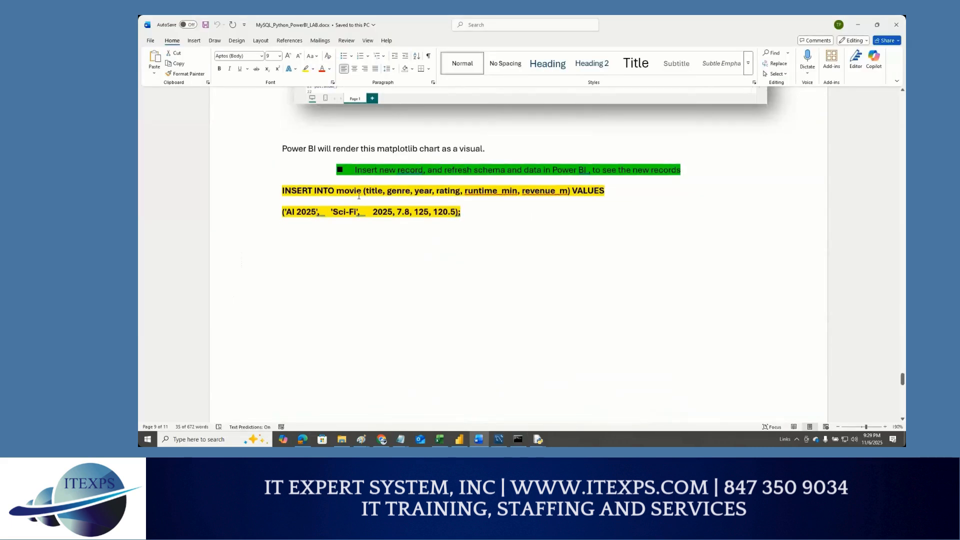
drag(466, 215, 282, 192)
key(ctrl+c)
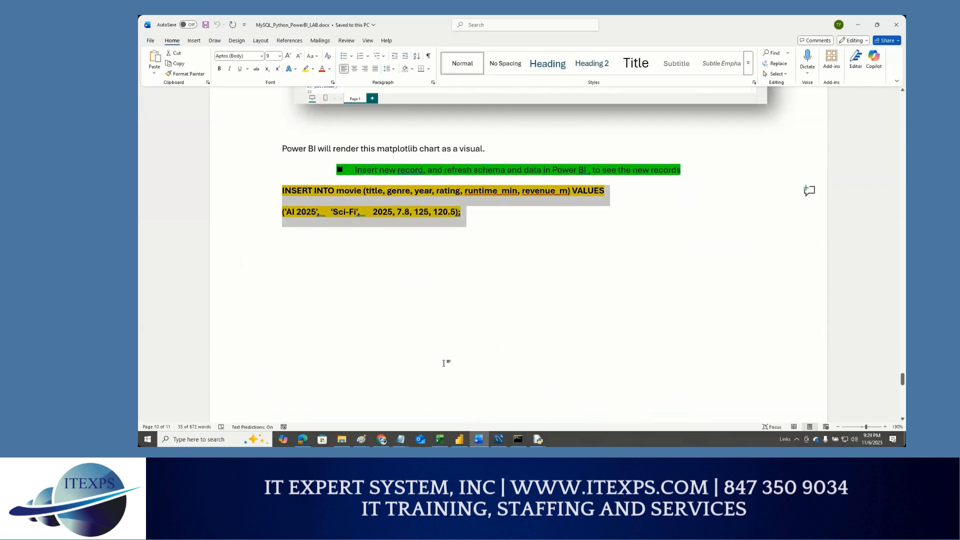
click(499, 440)
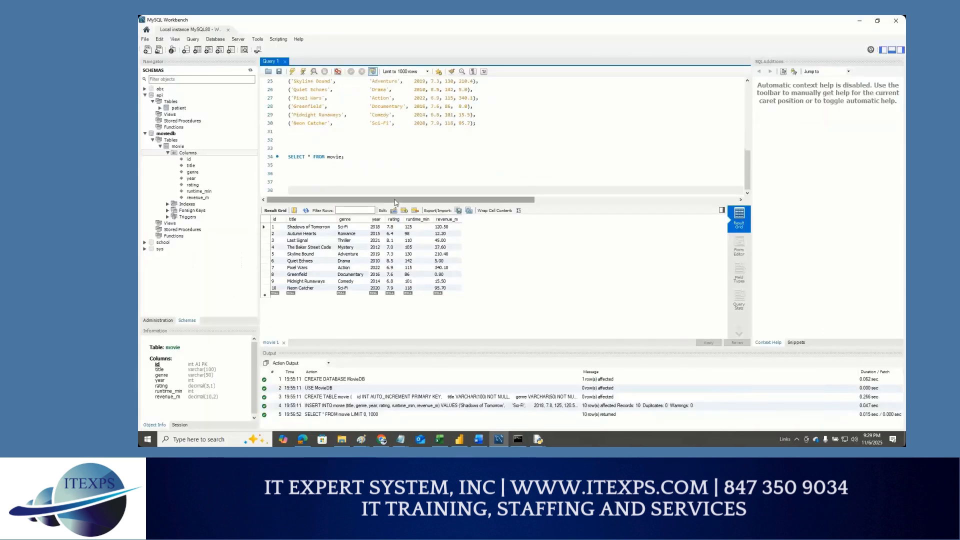
key(ctrl+v)
key(Return)
key(Return)
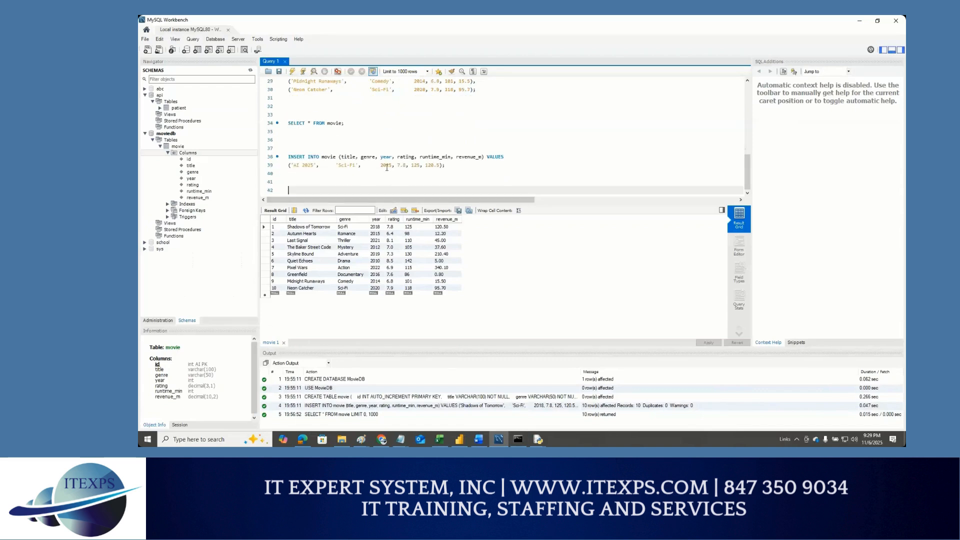
Execute only the pasted INSERT INTO movie statement to add the AI 2025 record
double_click(387, 165)
click(448, 168)
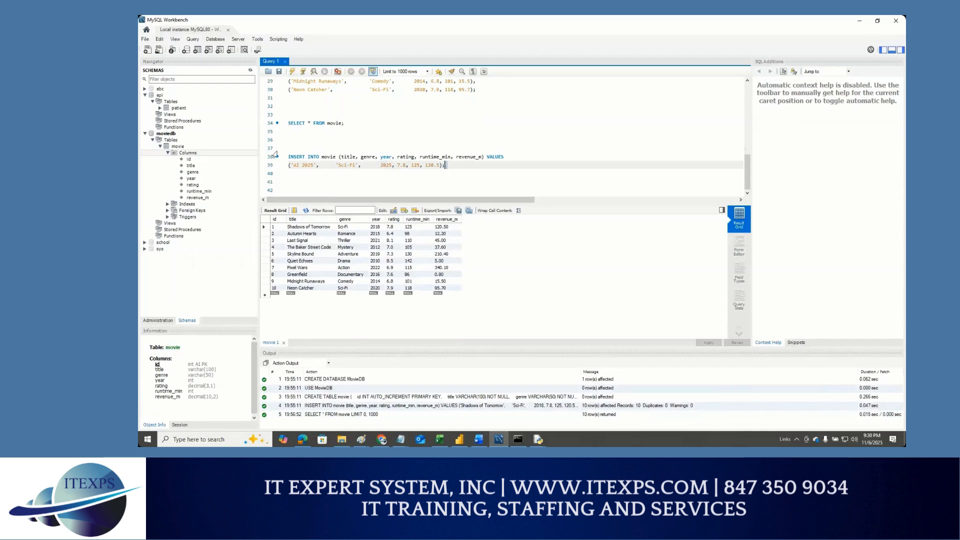
shift+click(289, 148)
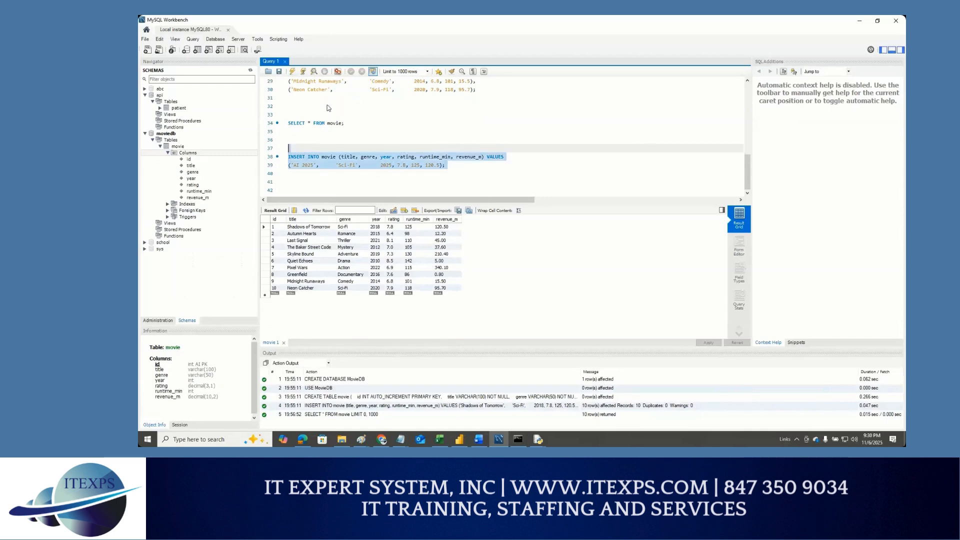
click(293, 72)
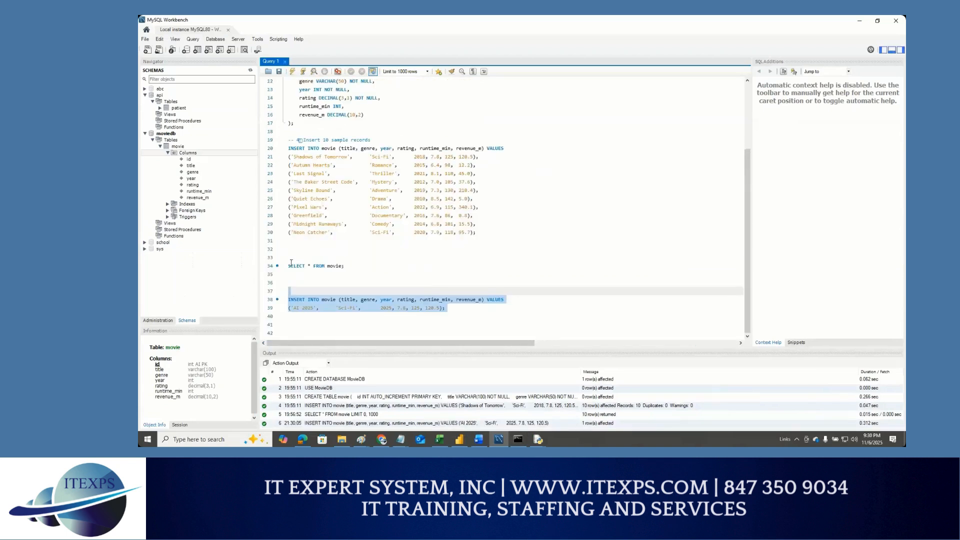
Run SELECT * FROM movie on its own and check the AI 2025 row in the result grid
triple_click(291, 265)
click(293, 72)
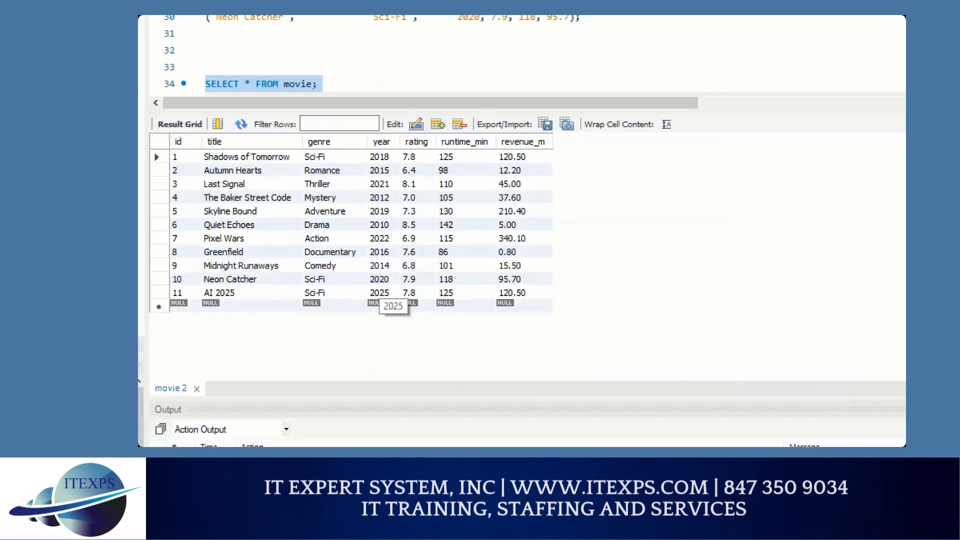
drag(290, 294, 435, 295)
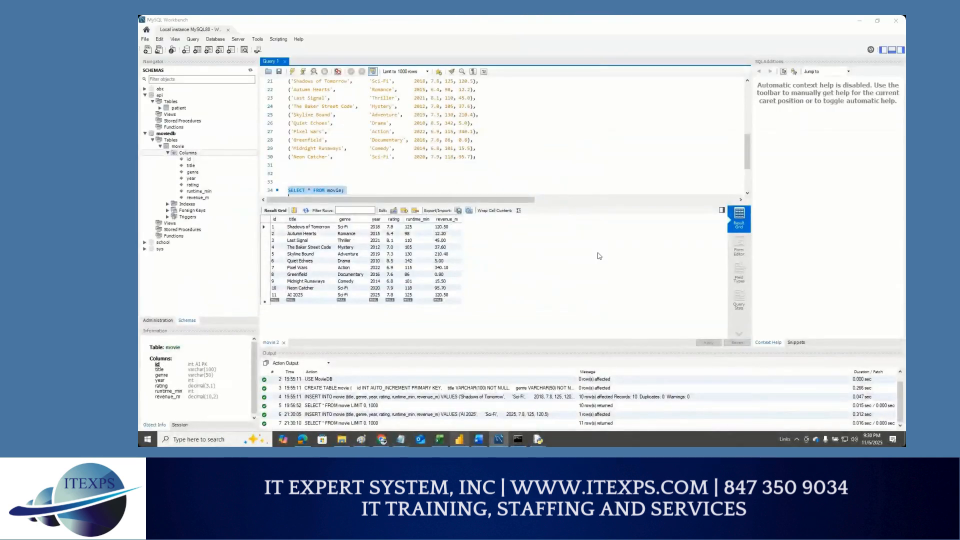
Switch to Power BI Desktop and refresh the data of the dataset table
key(alt+Tab)
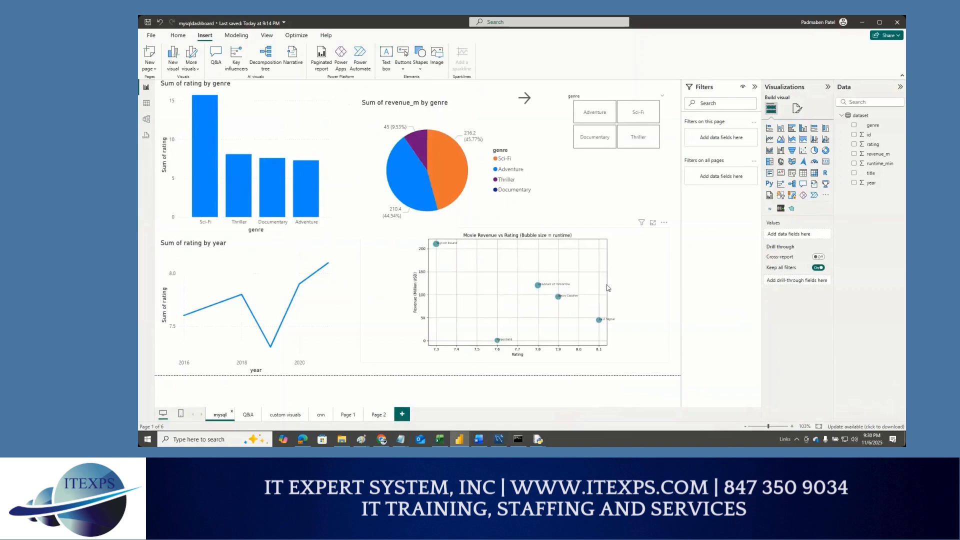
right_click(860, 120)
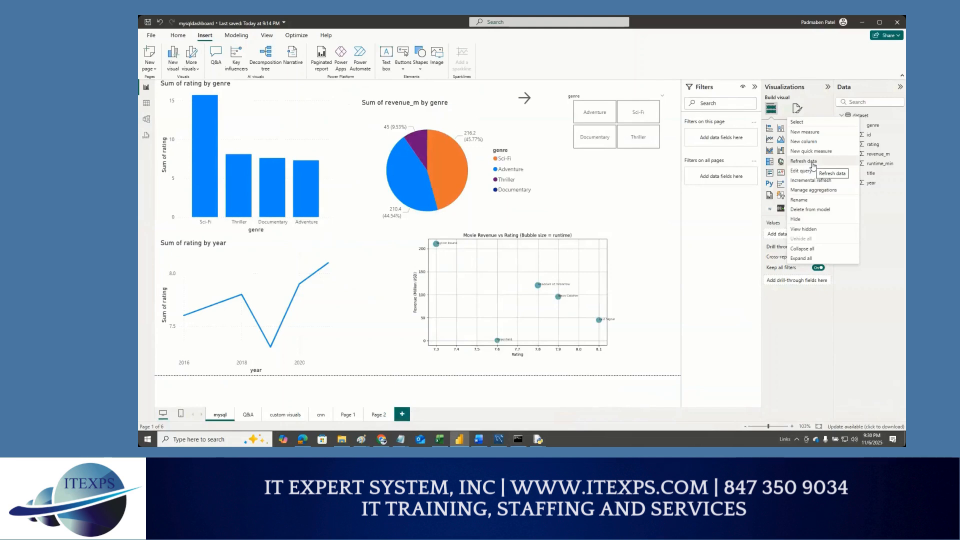
click(813, 163)
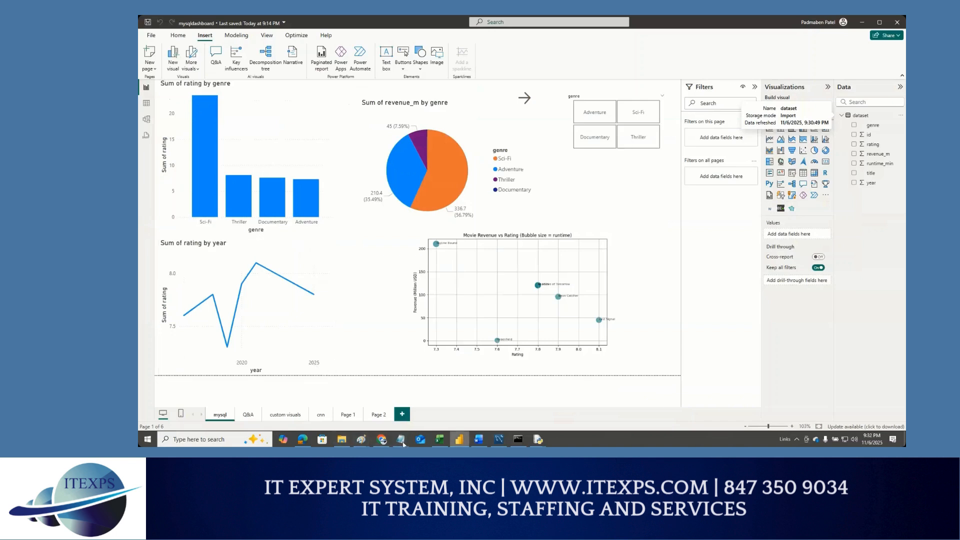
Switch to the "my report for sql" report in Microsoft Edge and refresh its Q&A page
click(301, 440)
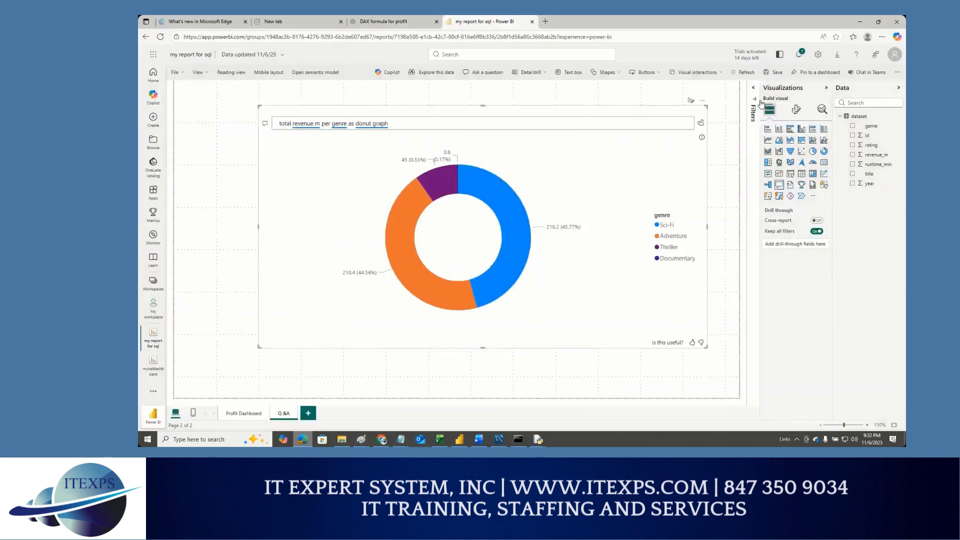
click(745, 76)
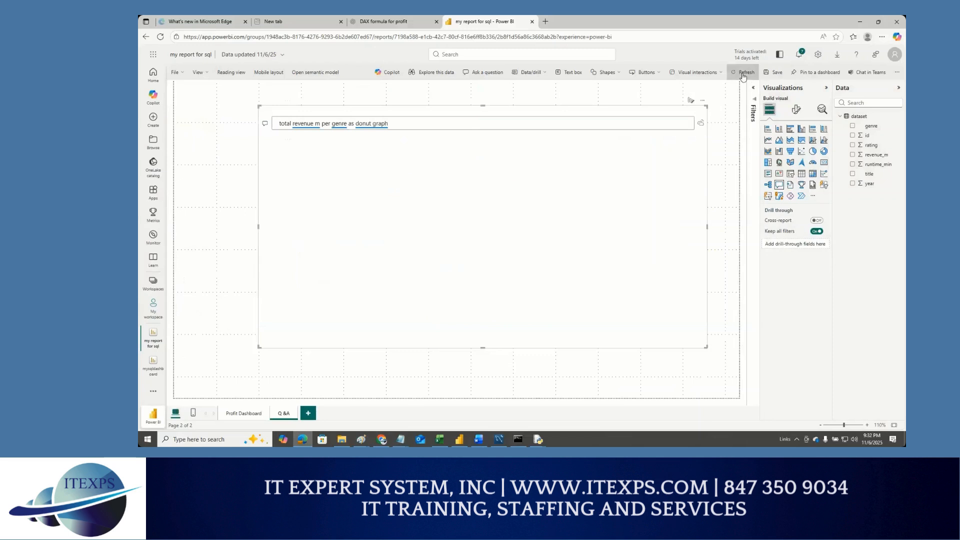